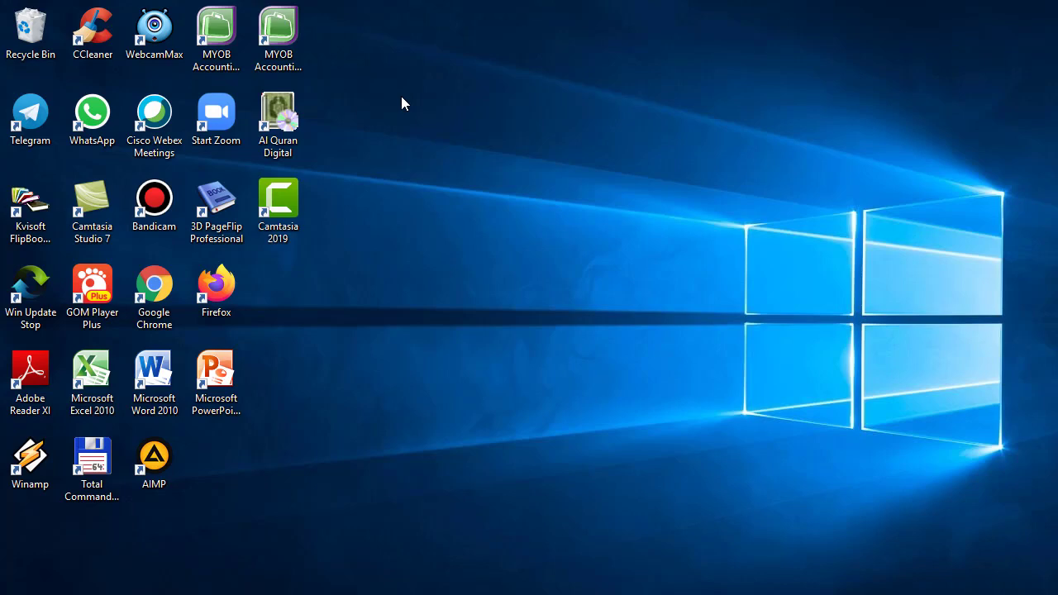
# Launch MYOB Accounting Plus v18 ED and sign on to the company file PERMATA KONSULTAN 2020.myo as Administrator.
pyautogui.click(287, 38)
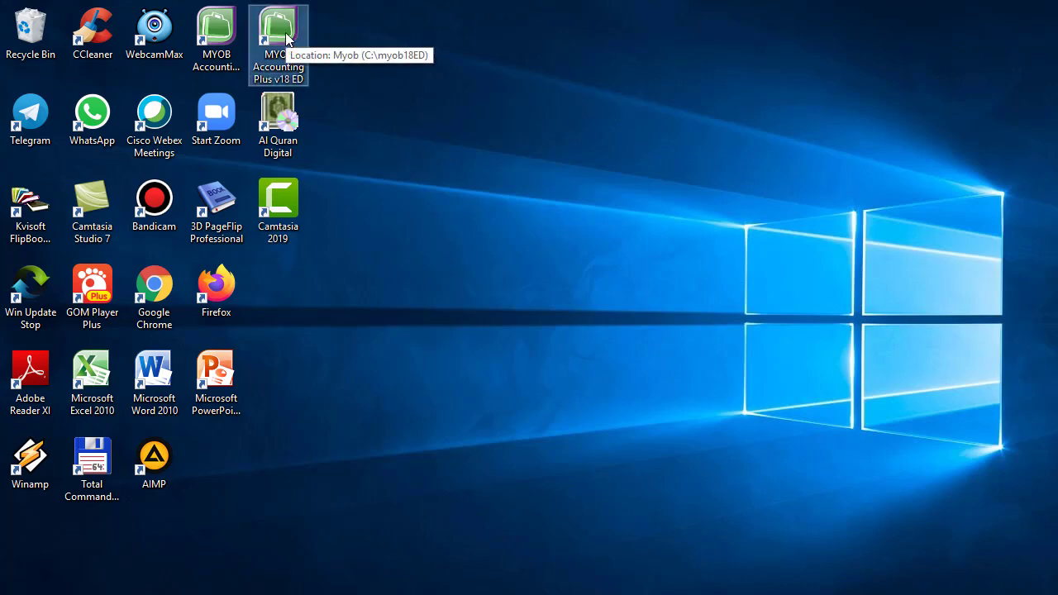
pyautogui.doubleClick(287, 38)
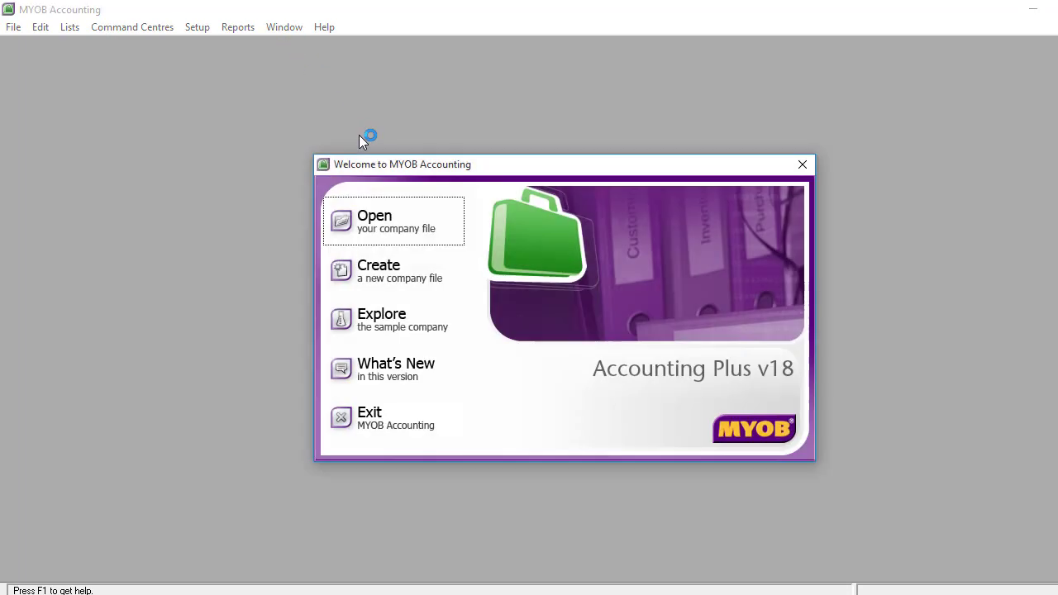
pyautogui.click(383, 215)
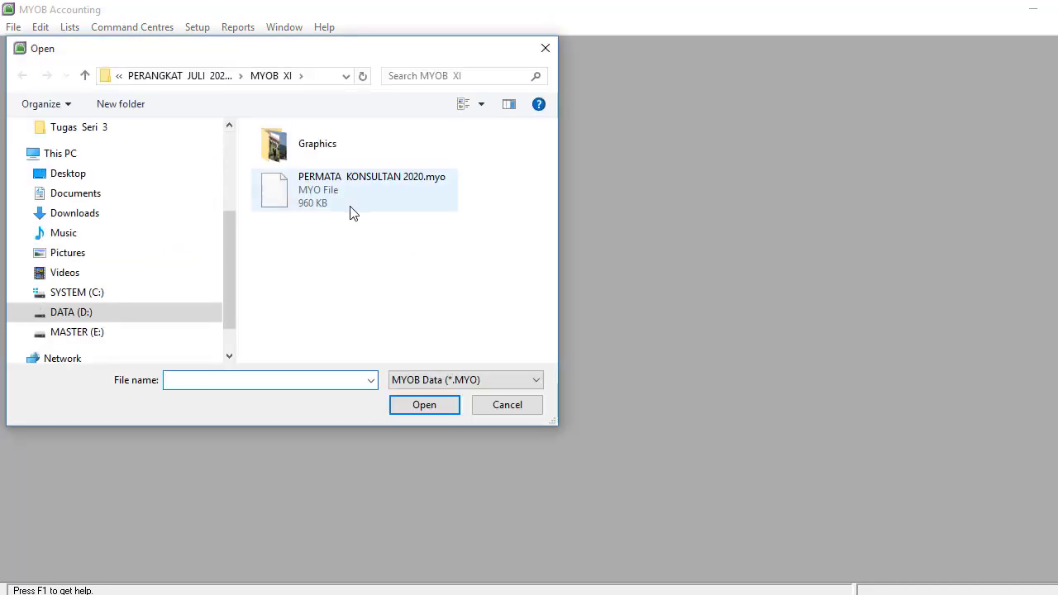
pyautogui.doubleClick(321, 192)
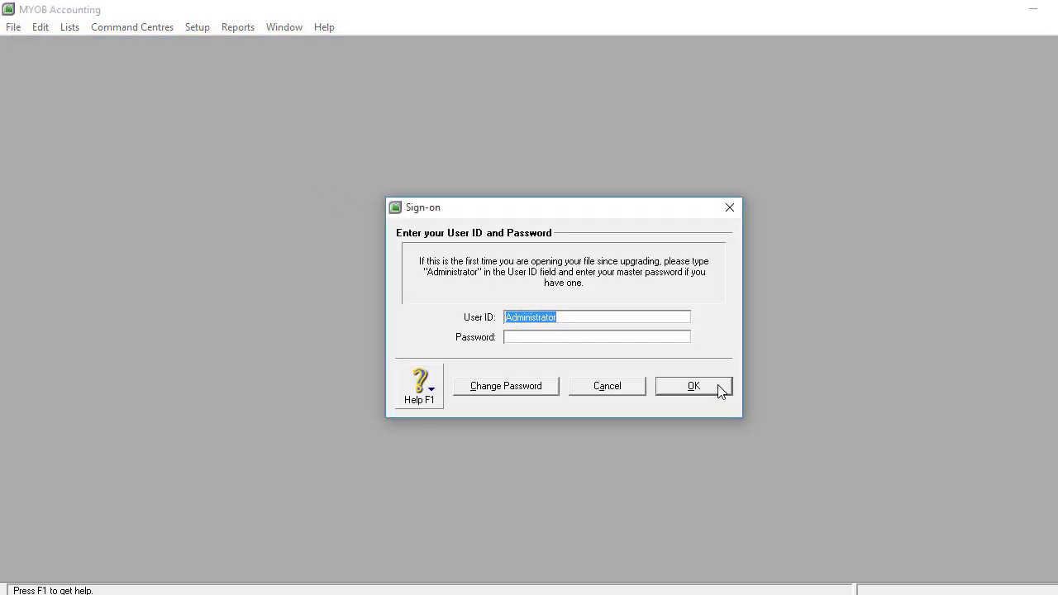
pyautogui.click(718, 386)
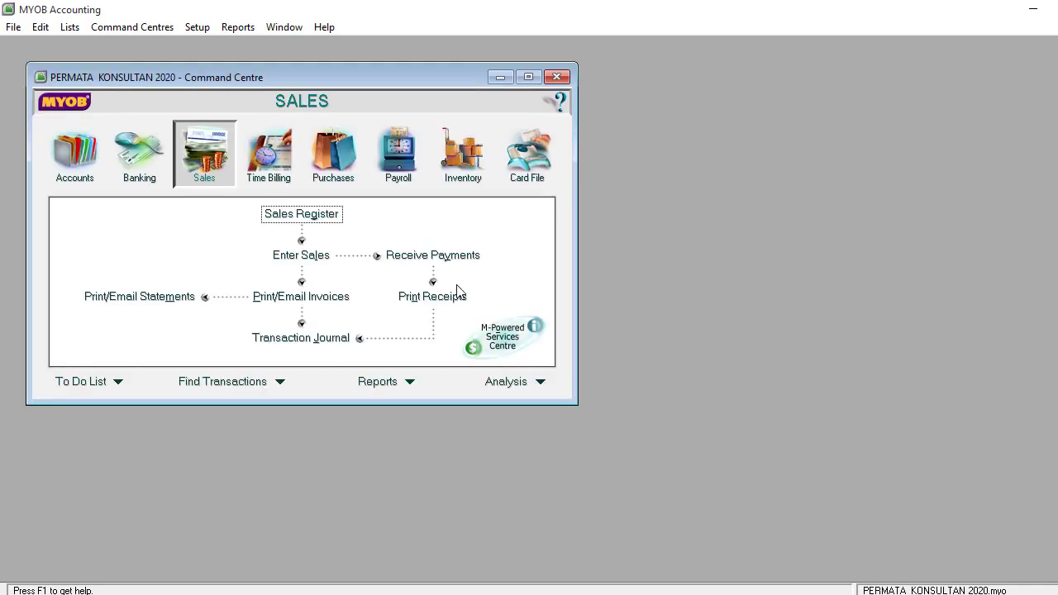
# Reposition the Command Centre window and enlarge its height and width.
pyautogui.moveTo(321, 75); pyautogui.dragTo(496, 50)
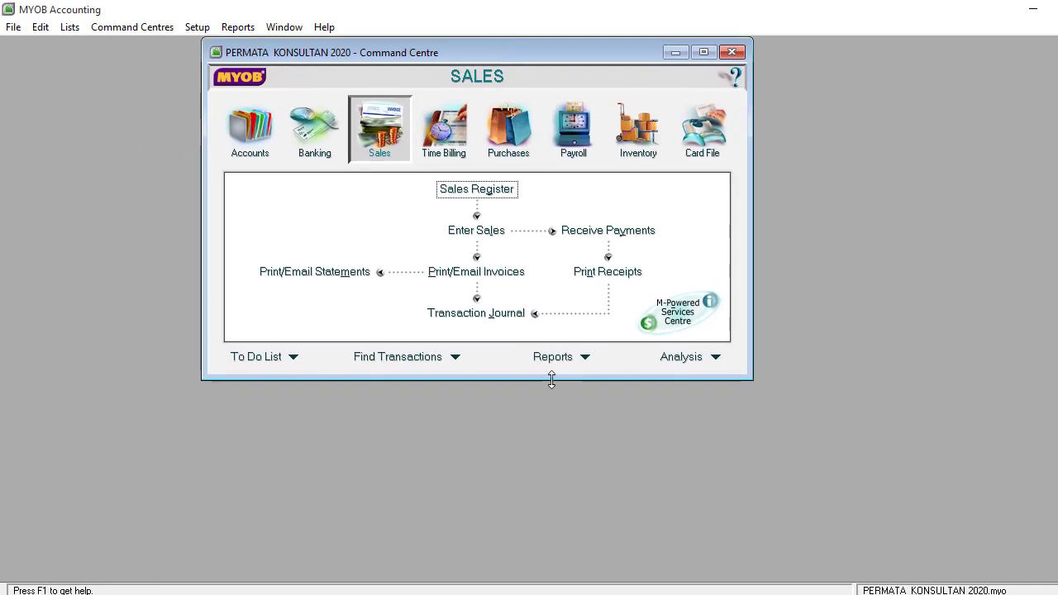
pyautogui.moveTo(553, 379); pyautogui.dragTo(552, 467)
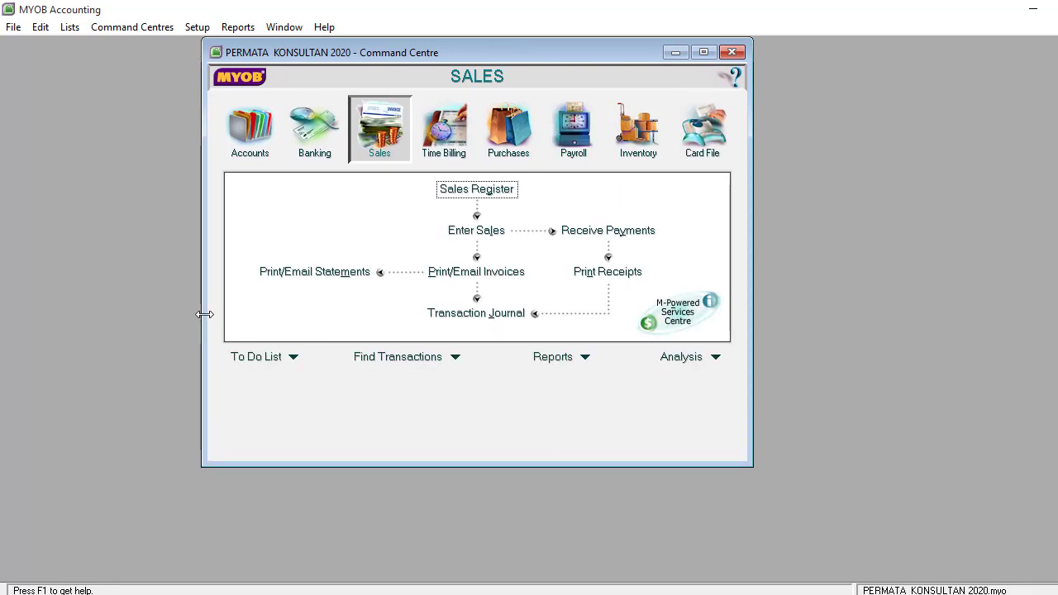
pyautogui.moveTo(205, 314); pyautogui.dragTo(161, 321)
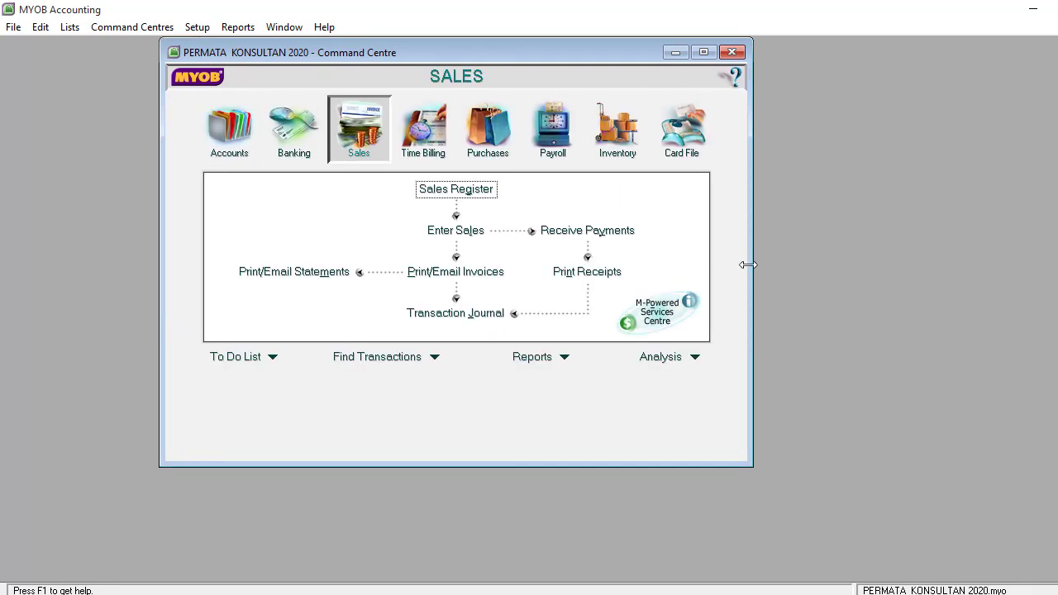
pyautogui.moveTo(753, 264); pyautogui.dragTo(825, 266)
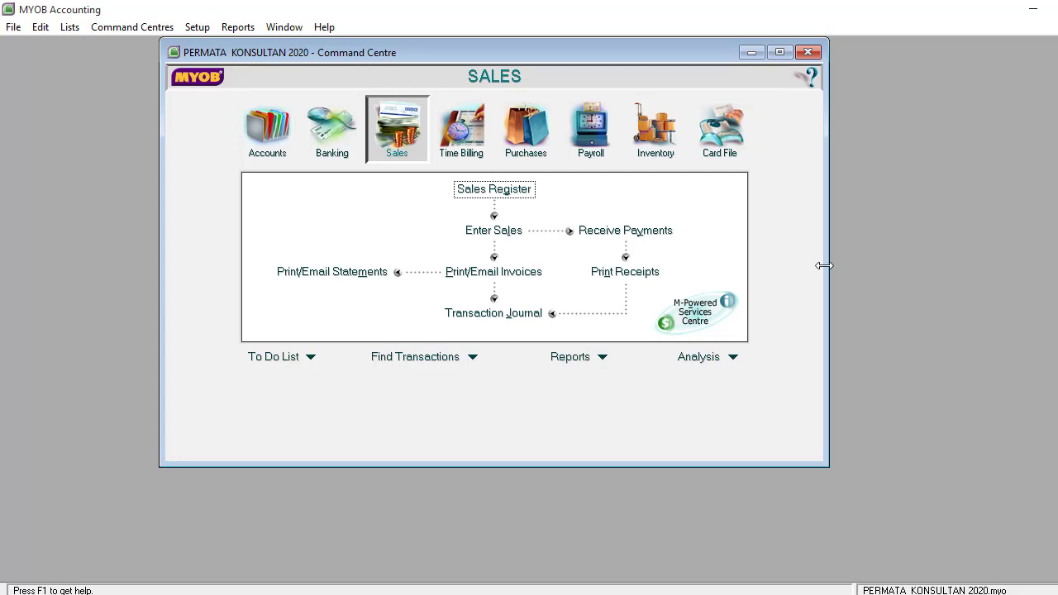
# Start a Receive Money entry in Banking that deposits to account 1-1100 Cash In Bank.
pyautogui.click(270, 132)
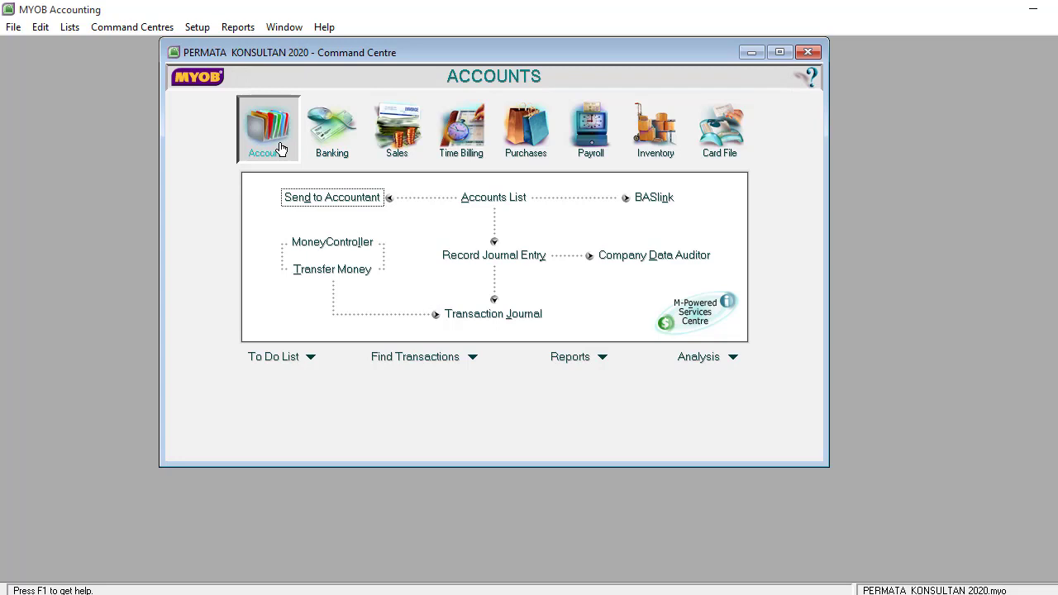
pyautogui.click(331, 146)
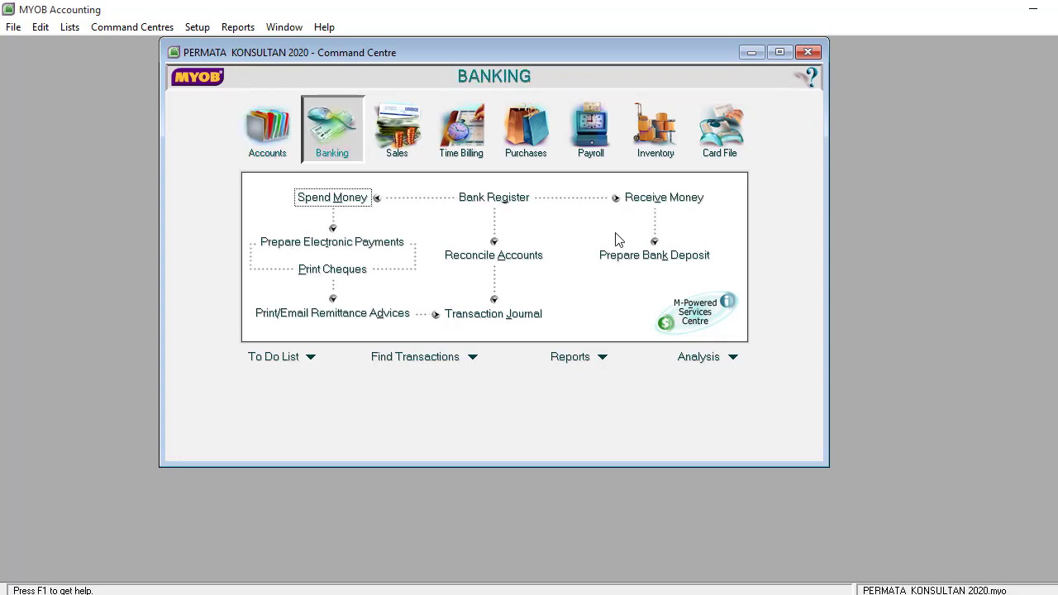
pyautogui.click(650, 205)
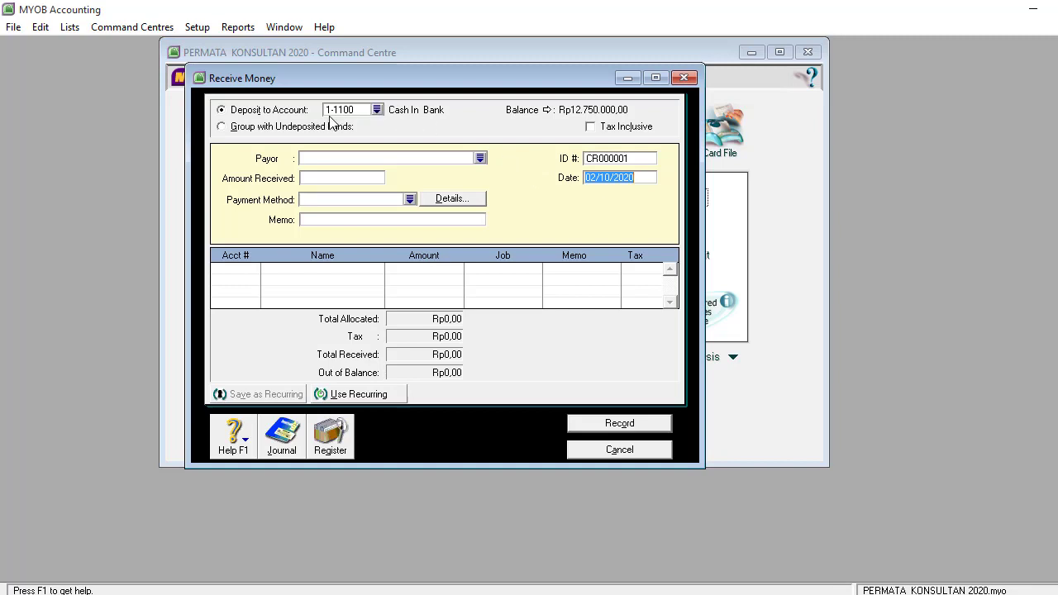
pyautogui.click(377, 110)
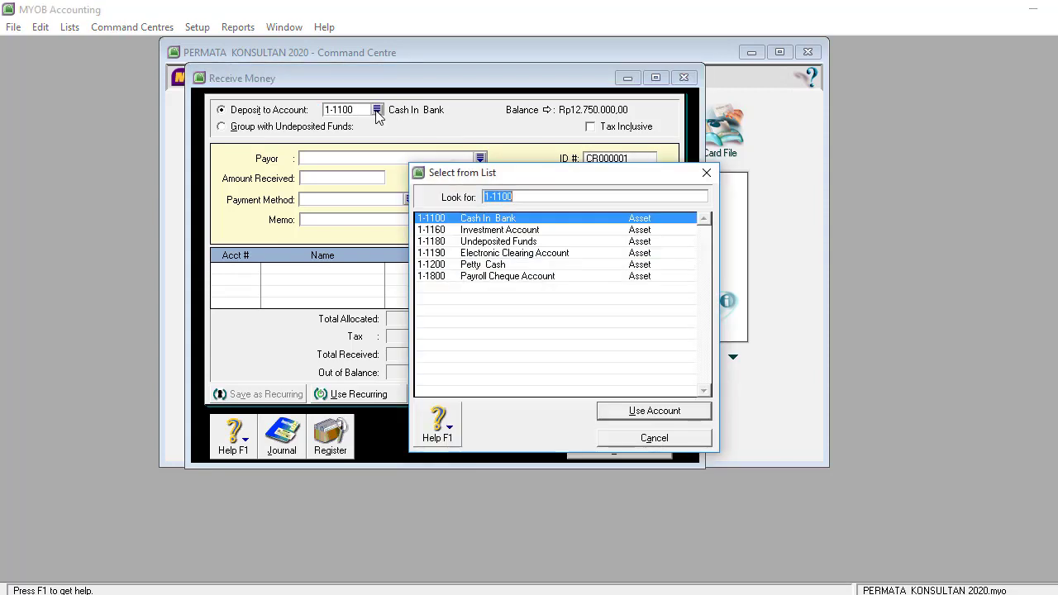
pyautogui.doubleClick(501, 220)
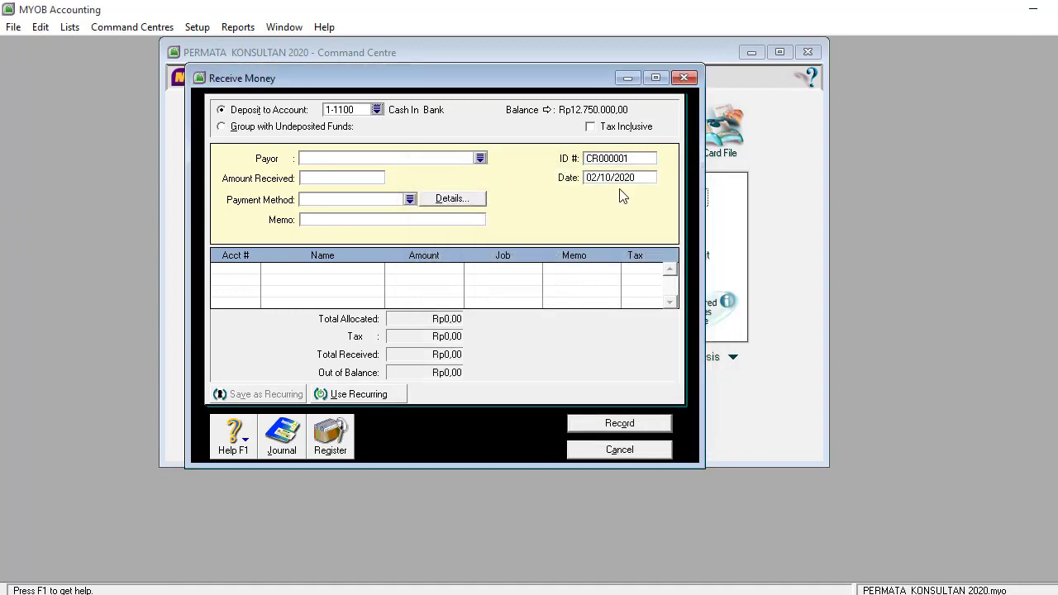
# Set the receipt's ID to BKM01, its date to 02/12/2011 and the amount received to Rp5.000.000.
pyautogui.click(620, 160)
pyautogui.write('BKM01')
pyautogui.click(622, 179)
pyautogui.write('02/12/2011')
pyautogui.click(372, 179)
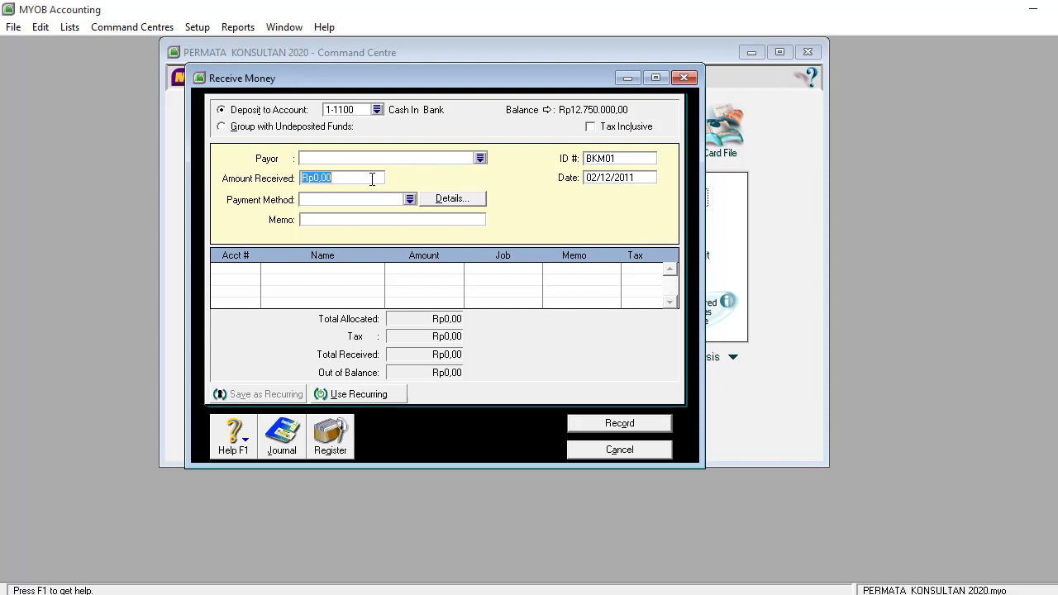
pyautogui.write('5000000')
pyautogui.press('Tab')
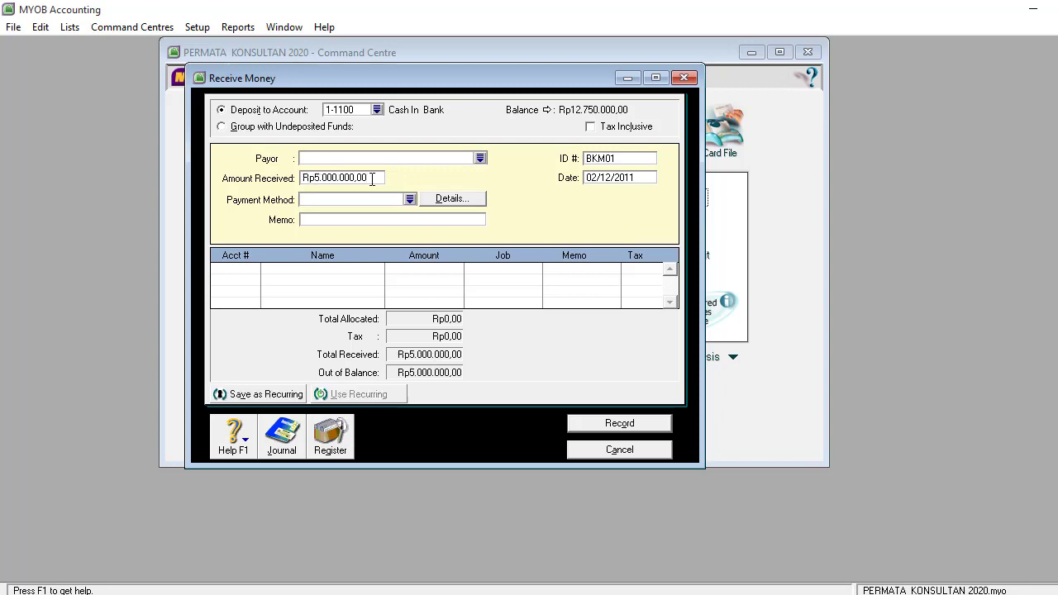
# Set the receipt's payment method to Cash and enter a memo describing the owner's additional investment in Indonesian.
pyautogui.click(409, 200)
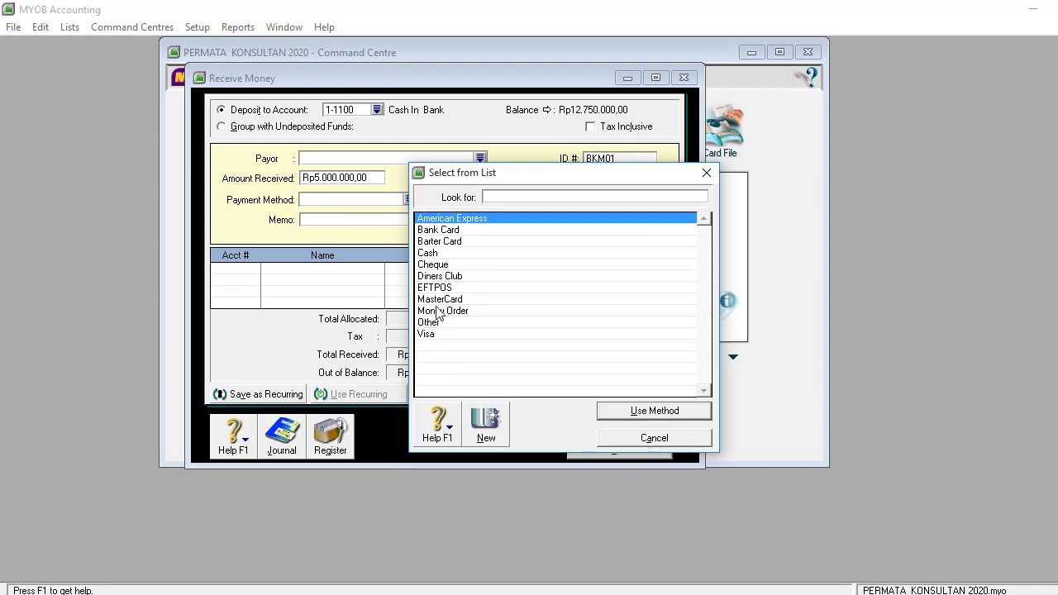
pyautogui.doubleClick(430, 254)
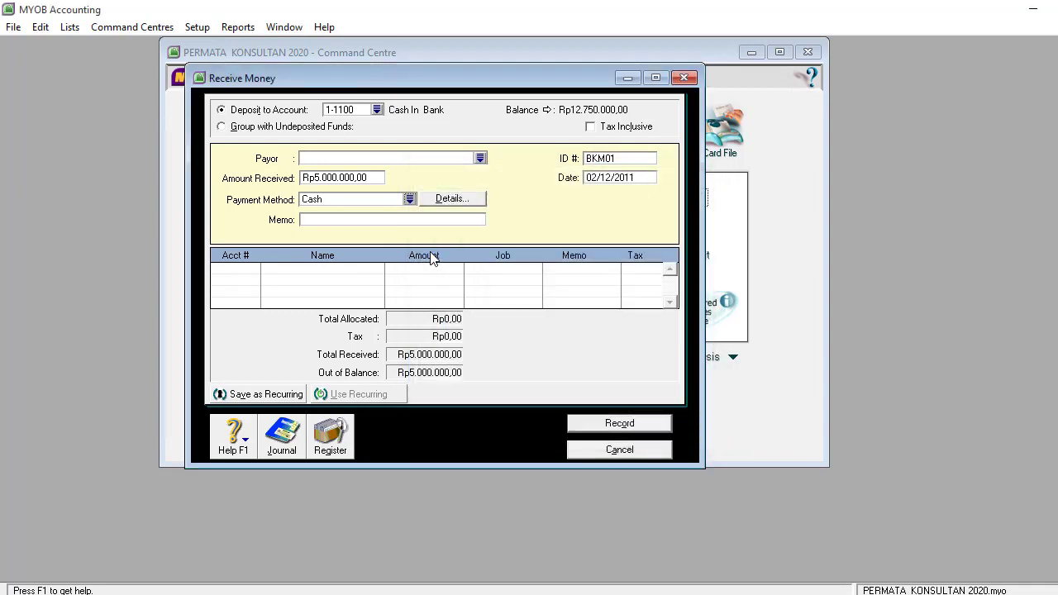
pyautogui.click(385, 219)
pyautogui.write('Tambahan investasi th aurel')
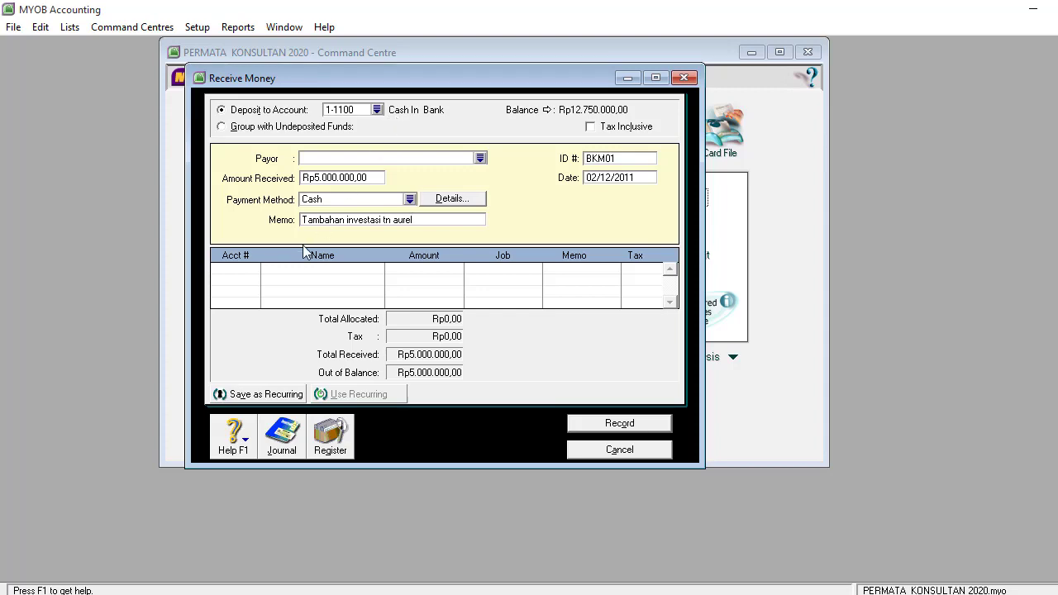
# Allocate the full Rp5.000.000 receipt to the owner's capital account 3-1000.
pyautogui.click(253, 274)
pyautogui.click(254, 269)
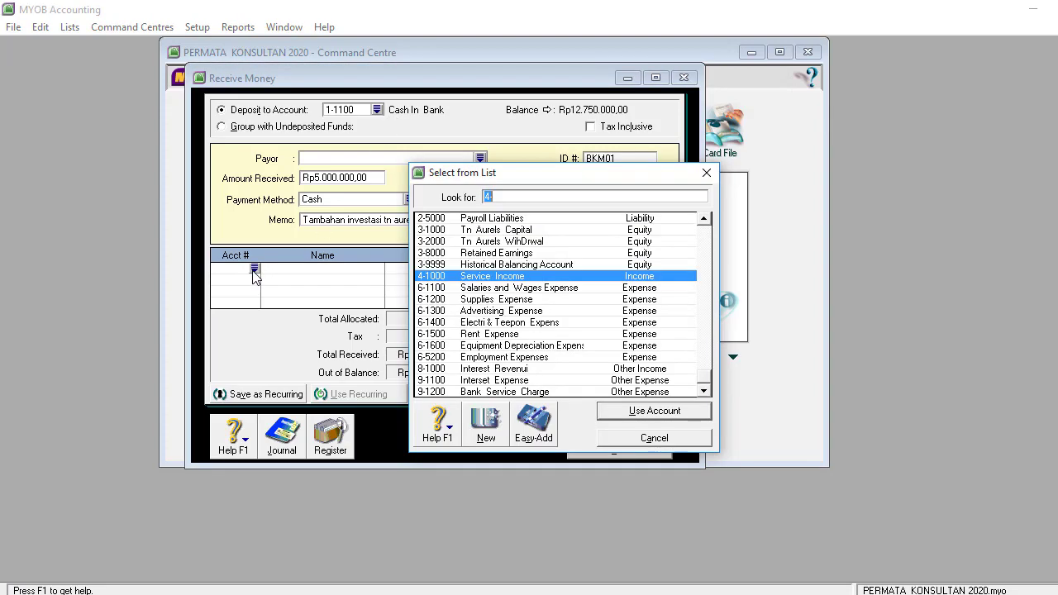
pyautogui.doubleClick(504, 231)
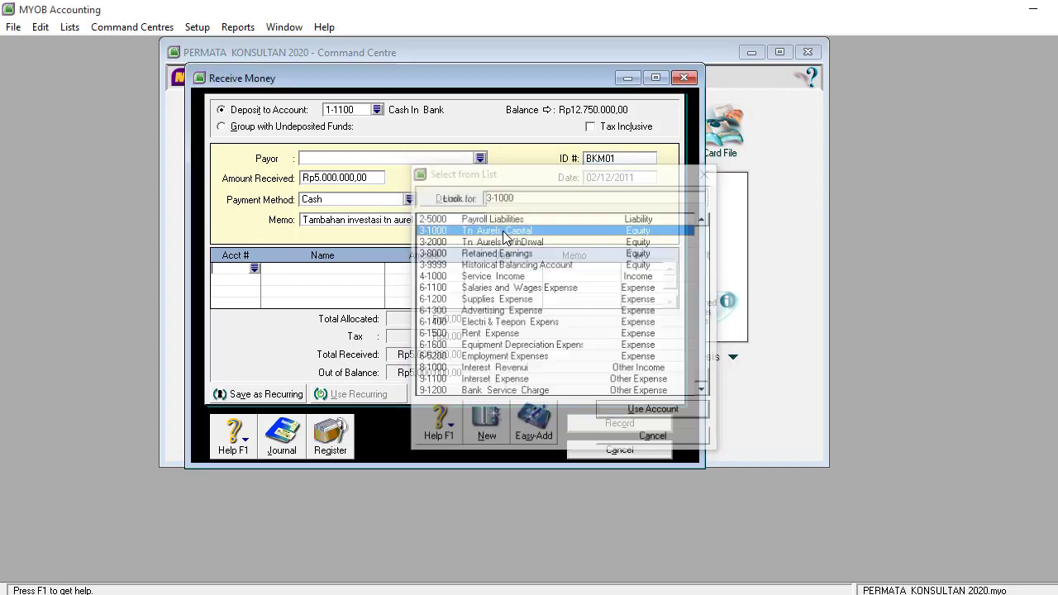
pyautogui.press('Tab')
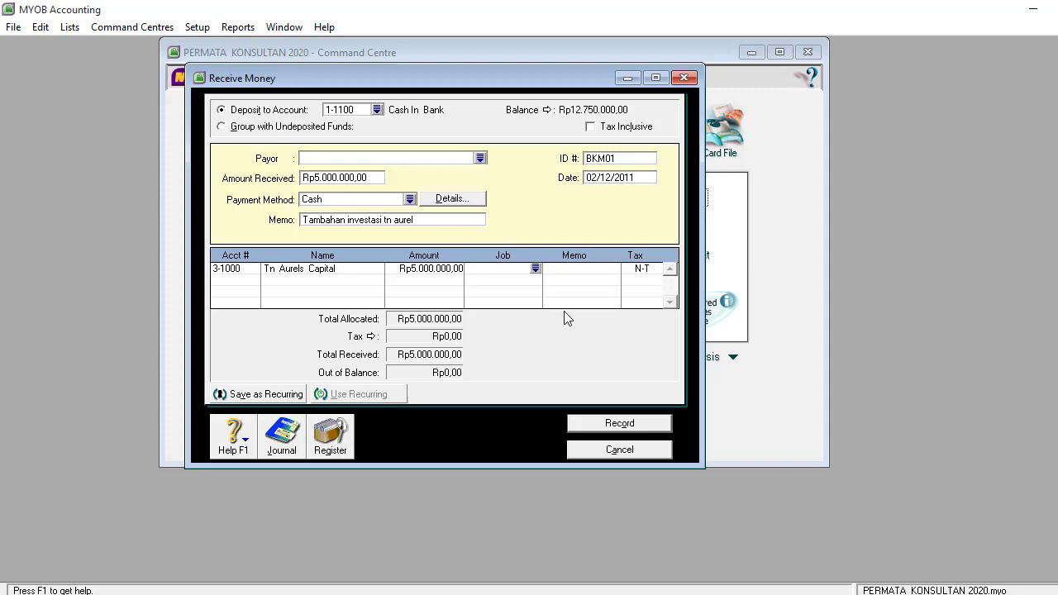
# Review the transaction recap of receipt BKM01, then record the receipt and close the Receive Money form.
pyautogui.hotkey('ctrl', 'r')
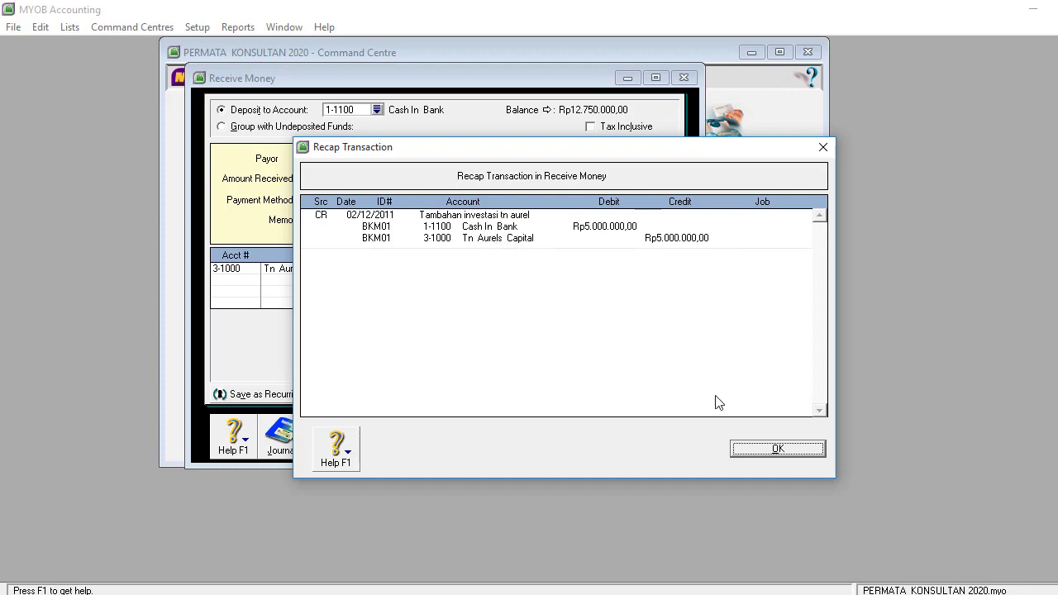
pyautogui.click(743, 452)
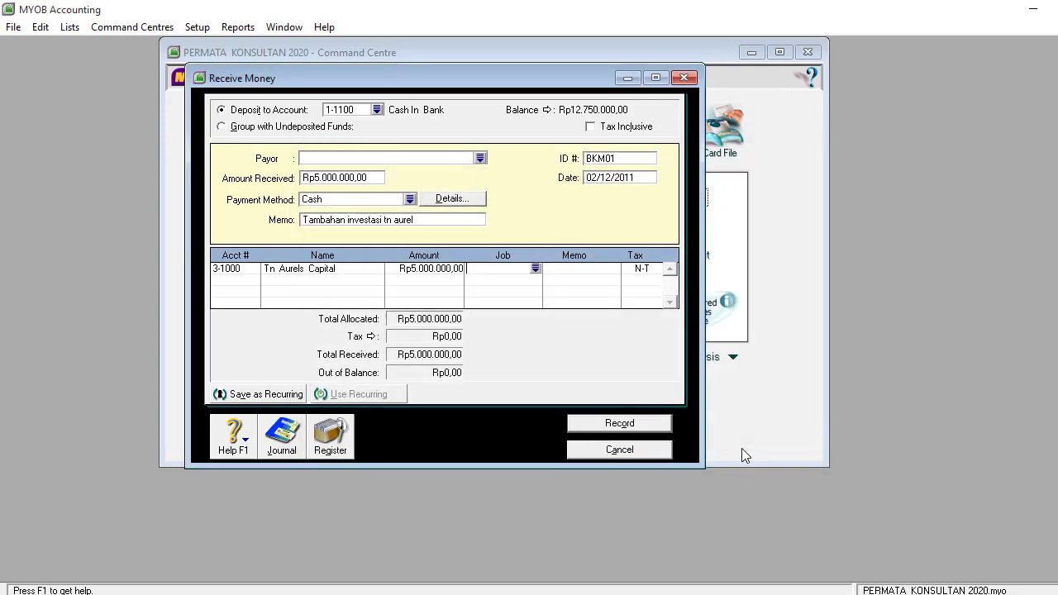
pyautogui.click(628, 425)
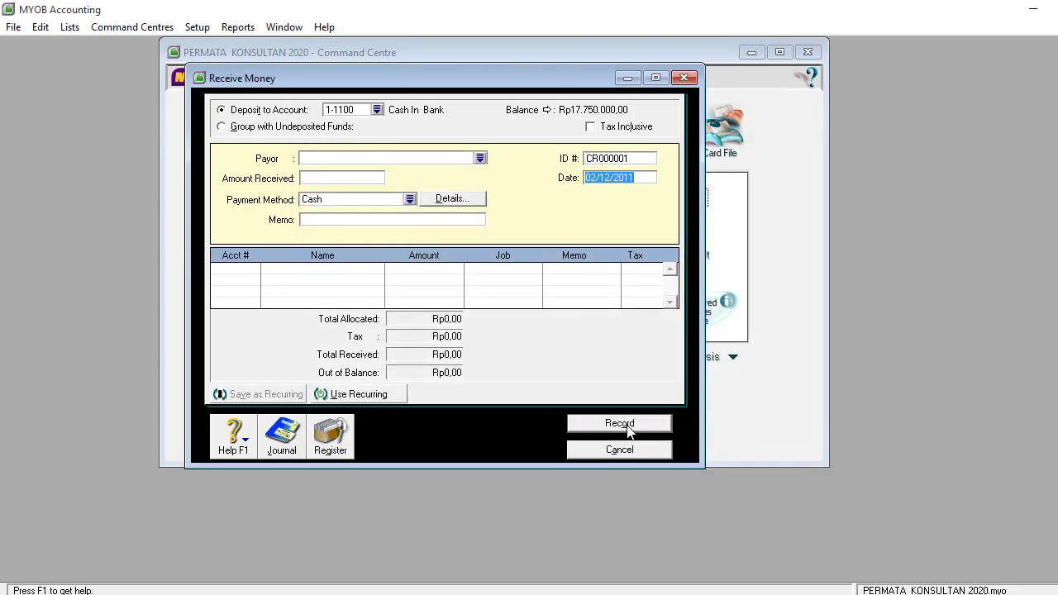
pyautogui.click(628, 449)
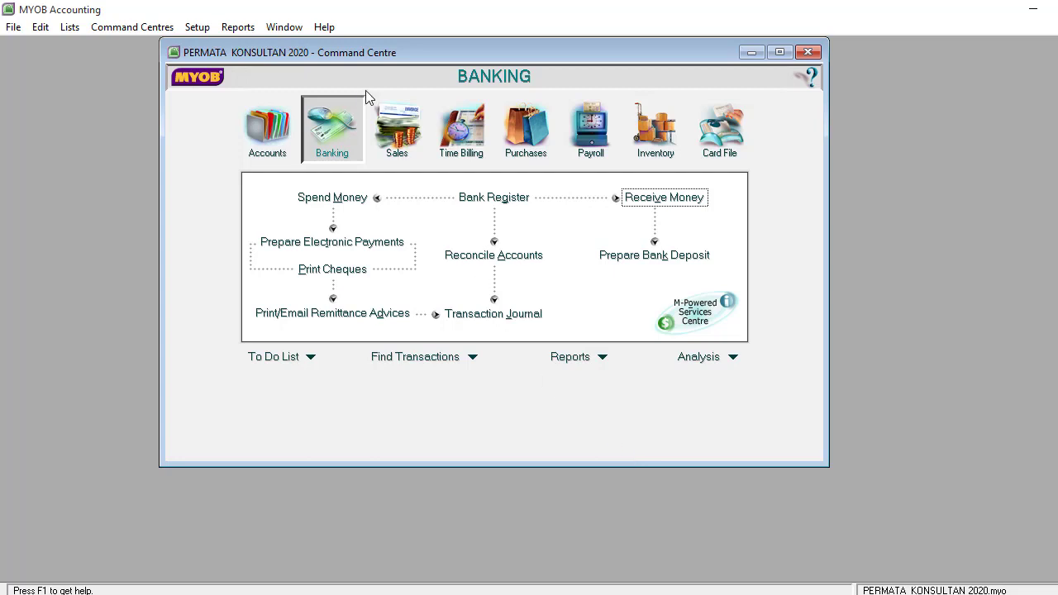
# Start a new item sales invoice for the customer CV. Prima Media.
pyautogui.click(274, 140)
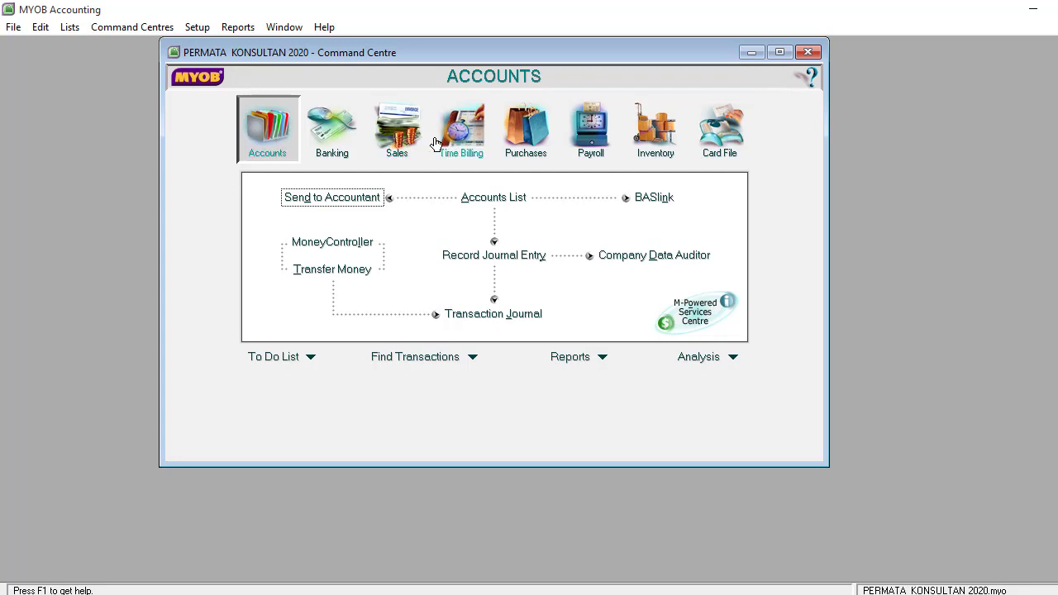
pyautogui.click(389, 138)
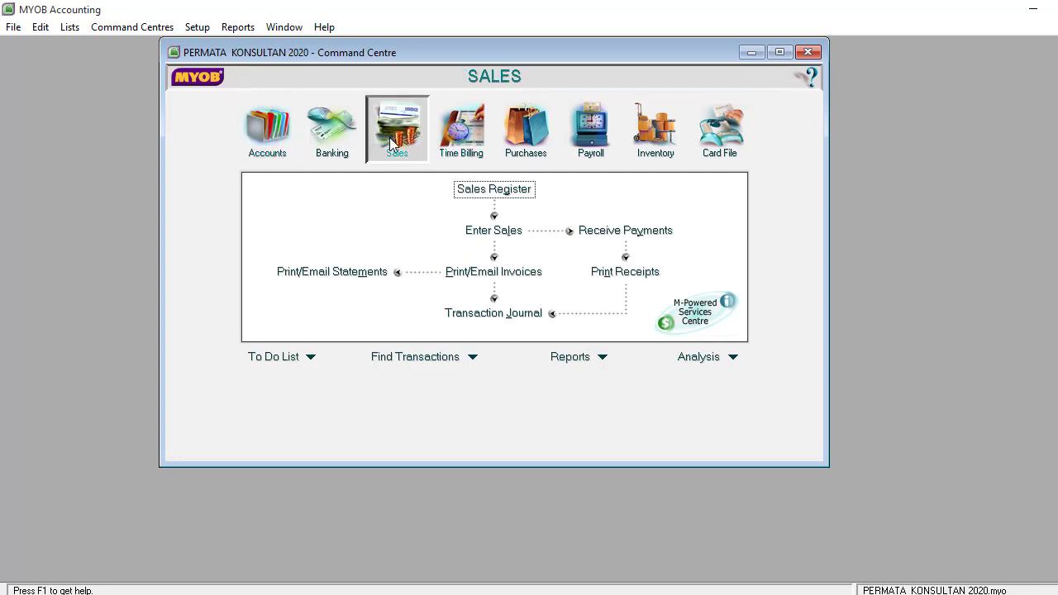
pyautogui.click(481, 235)
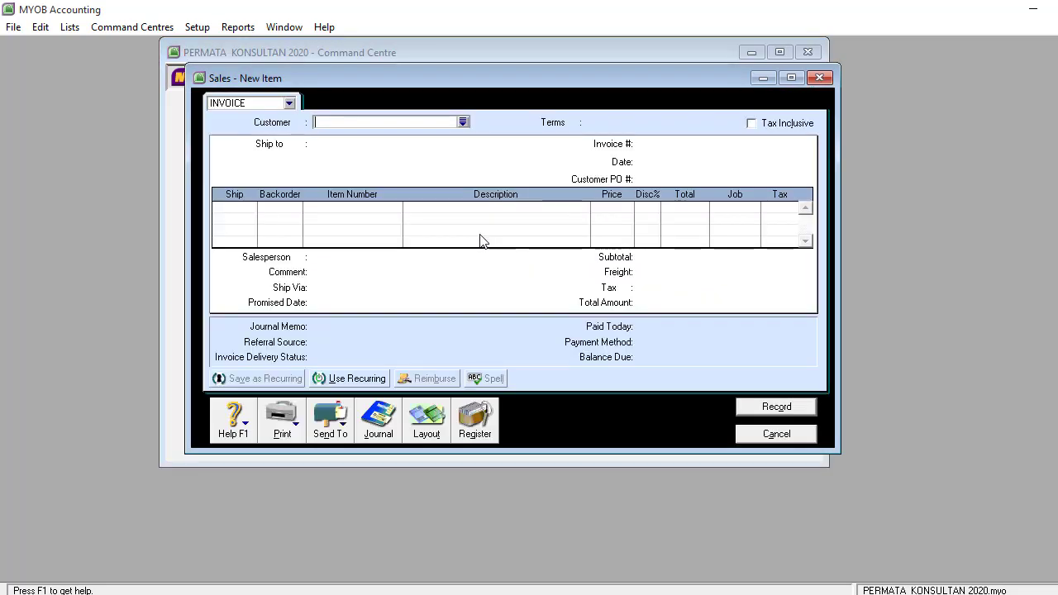
pyautogui.click(463, 123)
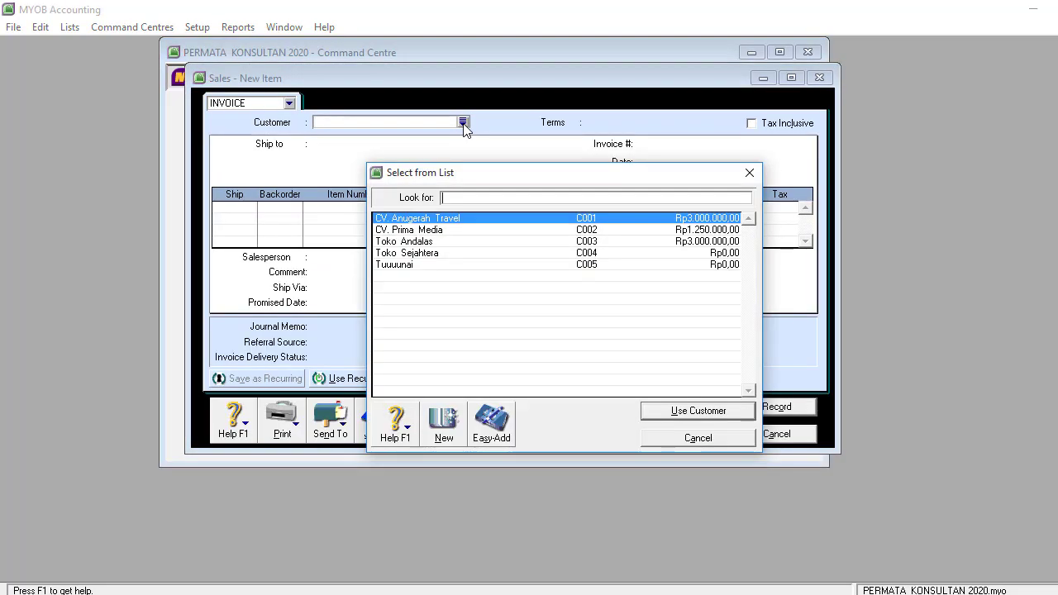
pyautogui.doubleClick(438, 231)
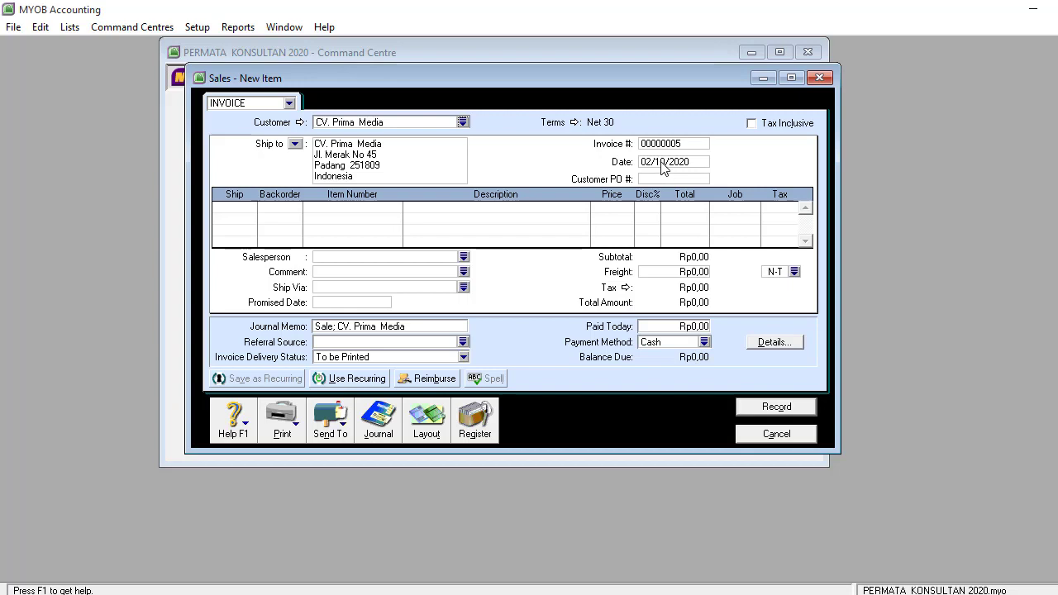
# Set the invoice date to 03/12/2011.
pyautogui.click(661, 162)
pyautogui.click(660, 162)
pyautogui.moveTo(642, 162); pyautogui.dragTo(709, 166)
pyautogui.write('03/12/20')
pyautogui.press('Tab')
# Add an invoice line with a ship quantity of 1 for item Jasa 01, the tax consultation service.
pyautogui.press('Tab')
pyautogui.write('1')
pyautogui.press('Tab')
pyautogui.press('Tab')
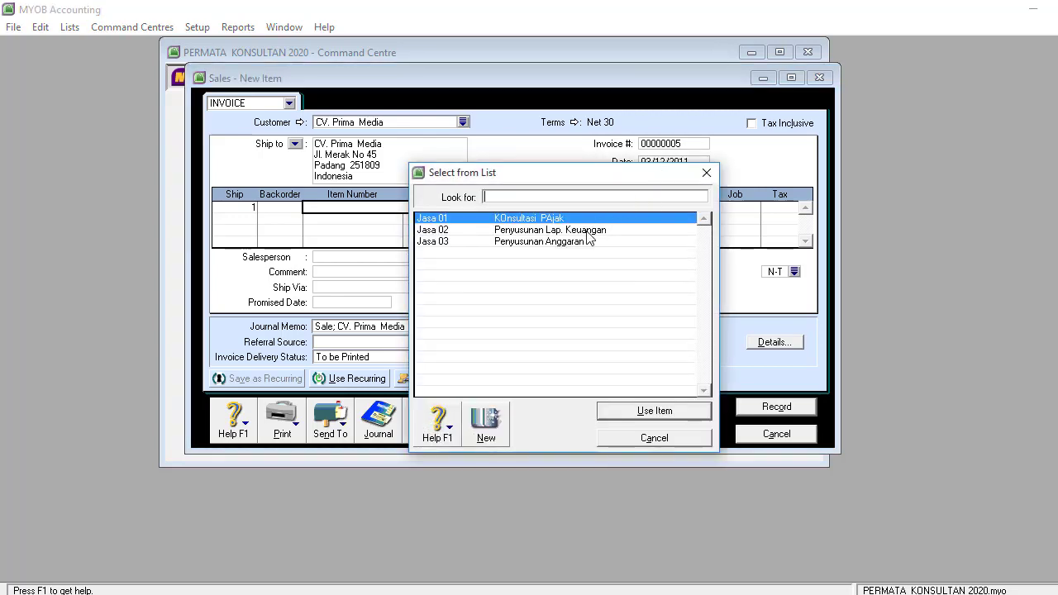
pyautogui.doubleClick(559, 219)
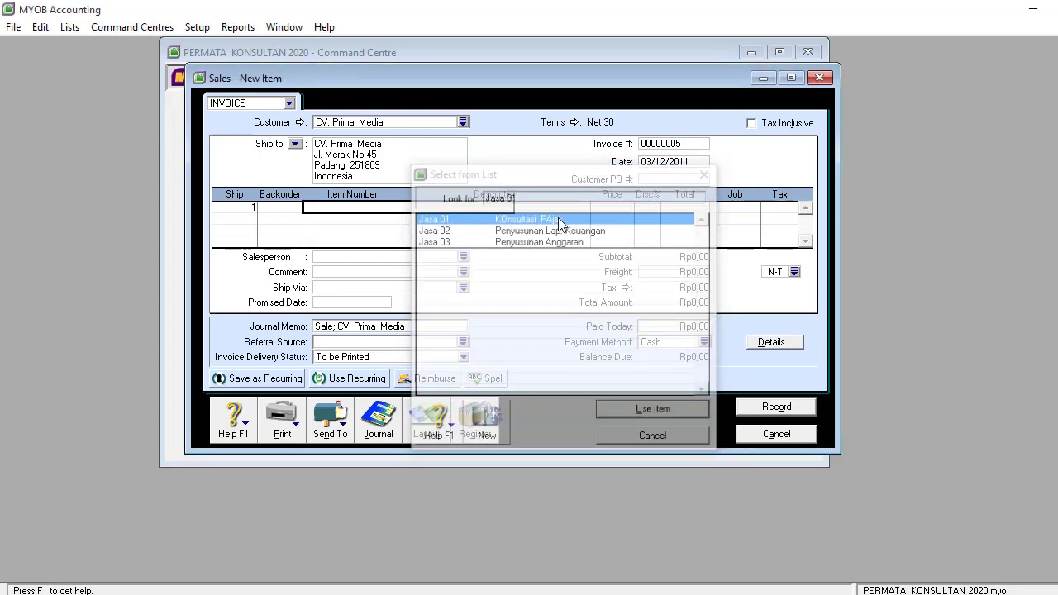
pyautogui.click(615, 220)
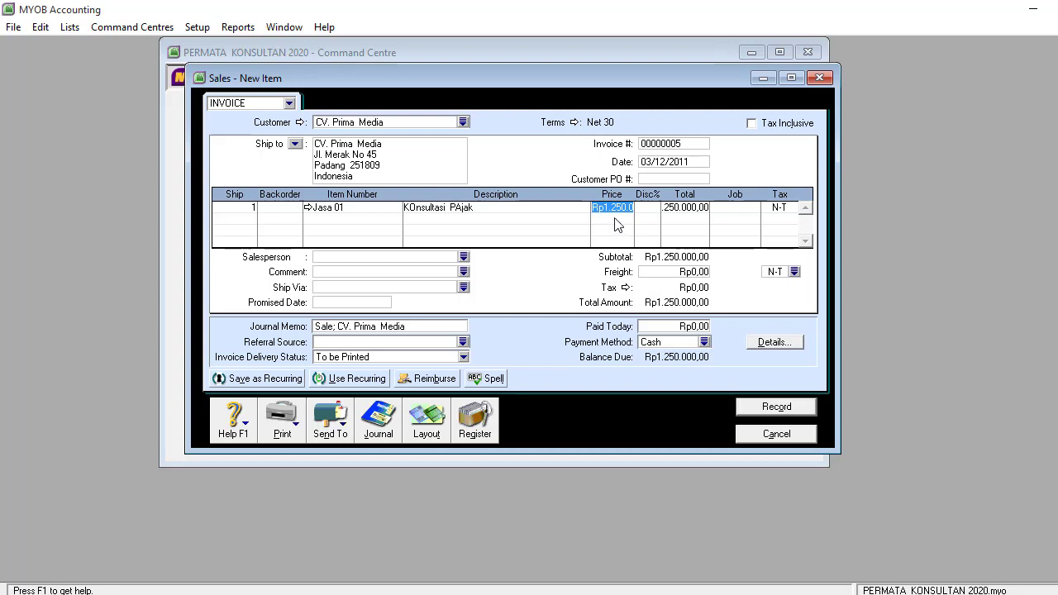
# Complete the Jasa 01 line with its default values and display the invoice's transaction recap.
pyautogui.press('Tab')
pyautogui.press('Tab')
pyautogui.press('Tab')
pyautogui.hotkey('ctrl', 'r')
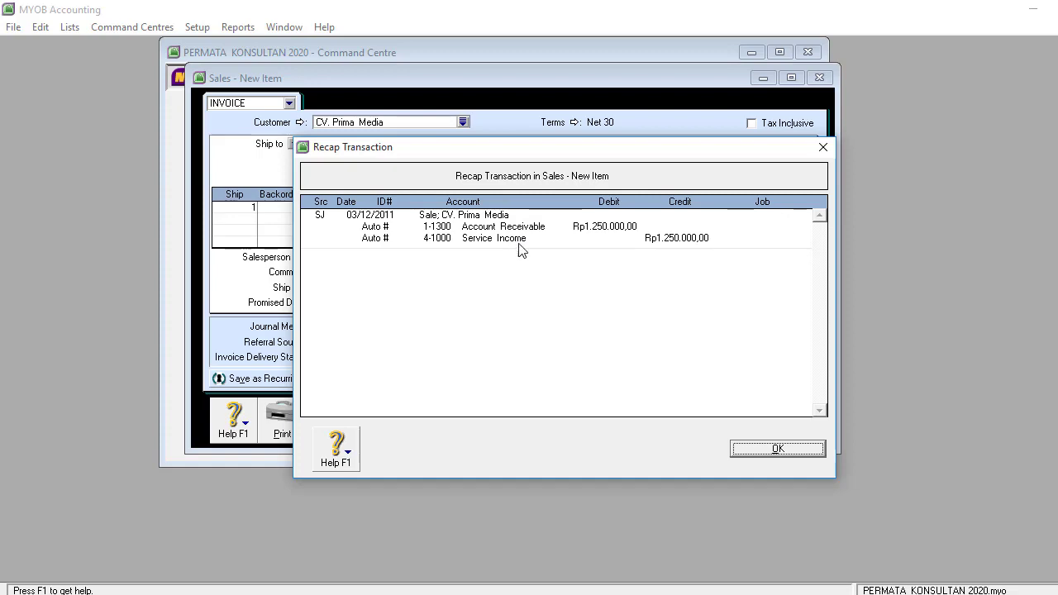
# Close the transaction recap, record the CV. Prima Media credit invoice and leave sales entry.
pyautogui.click(783, 451)
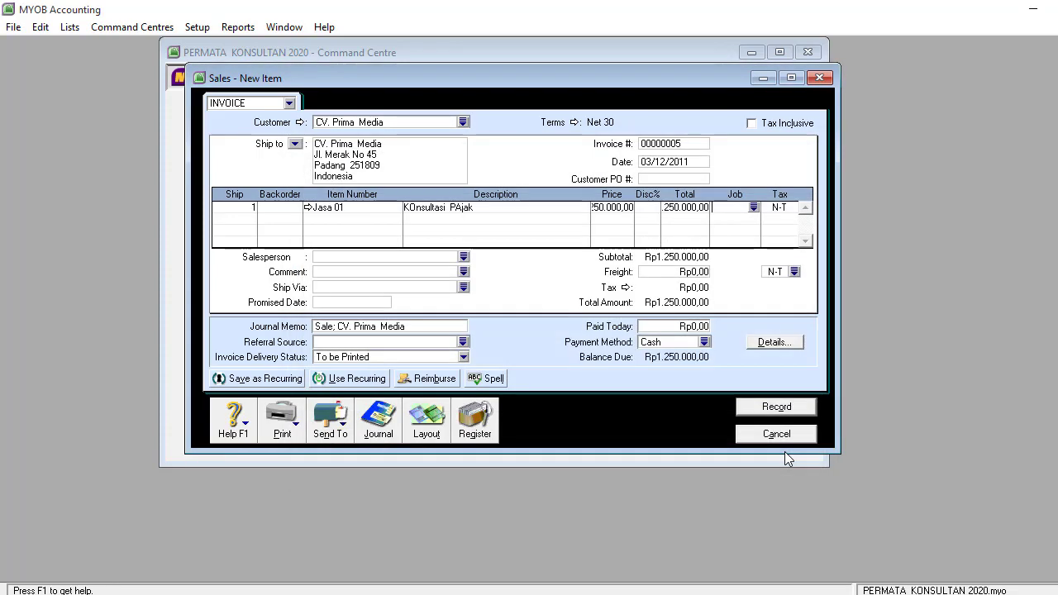
pyautogui.click(770, 407)
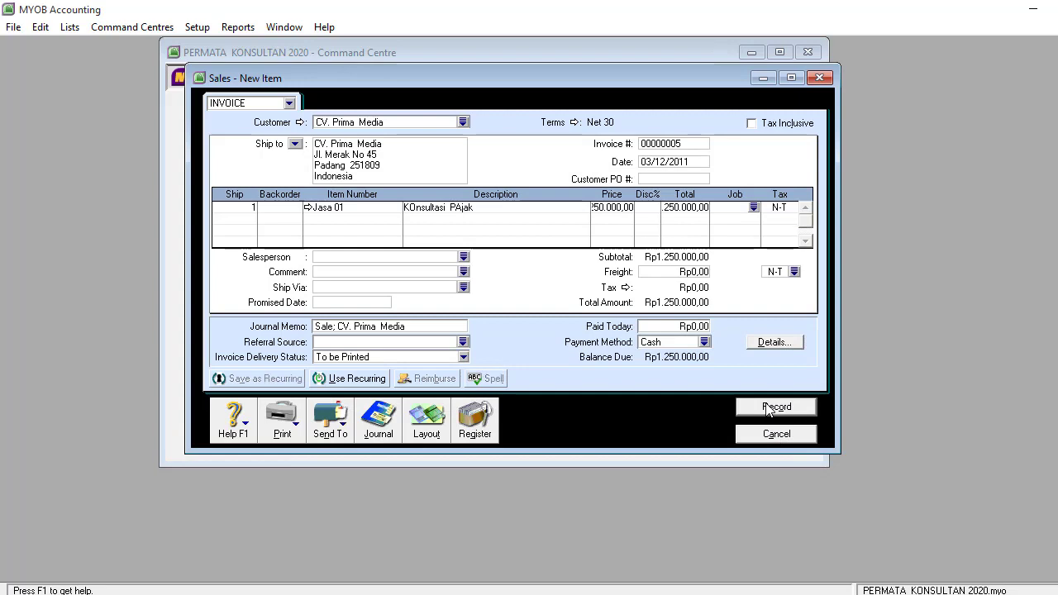
pyautogui.click(769, 435)
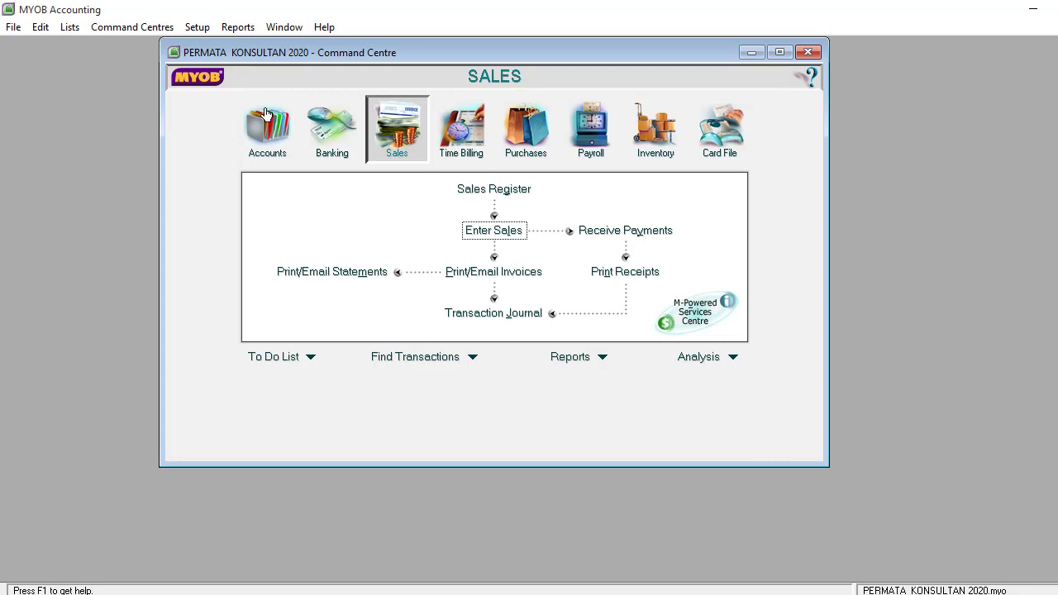
# Start a new general journal entry dated 04/12/2011.
pyautogui.click(271, 136)
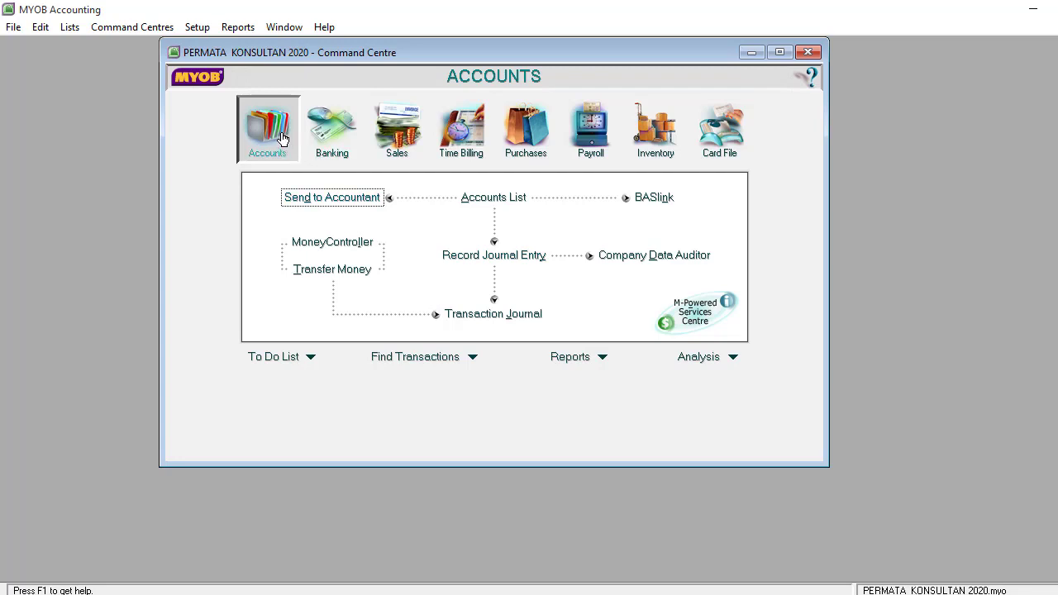
pyautogui.click(336, 147)
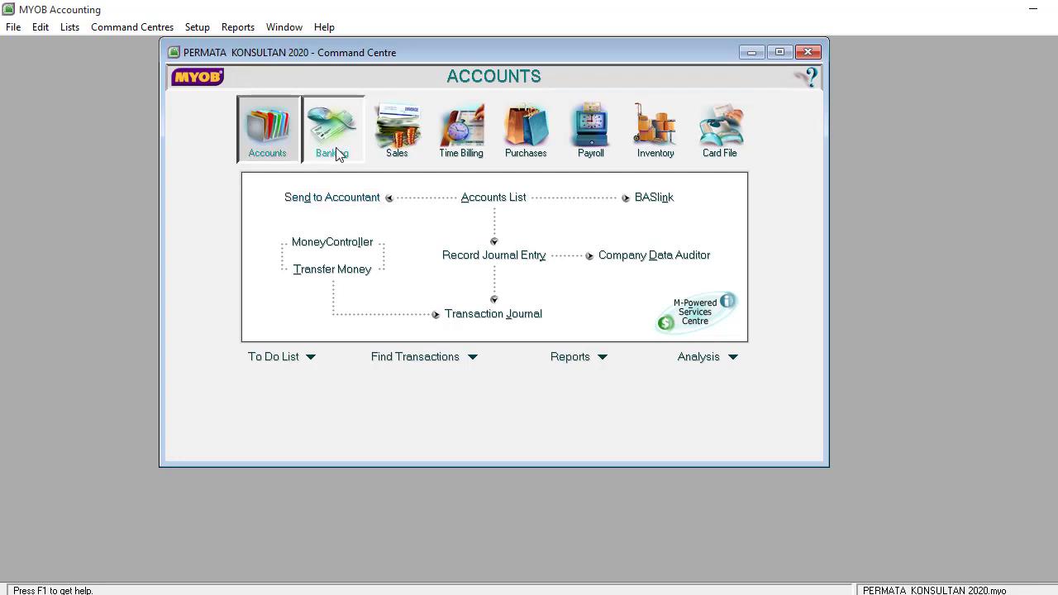
pyautogui.click(275, 151)
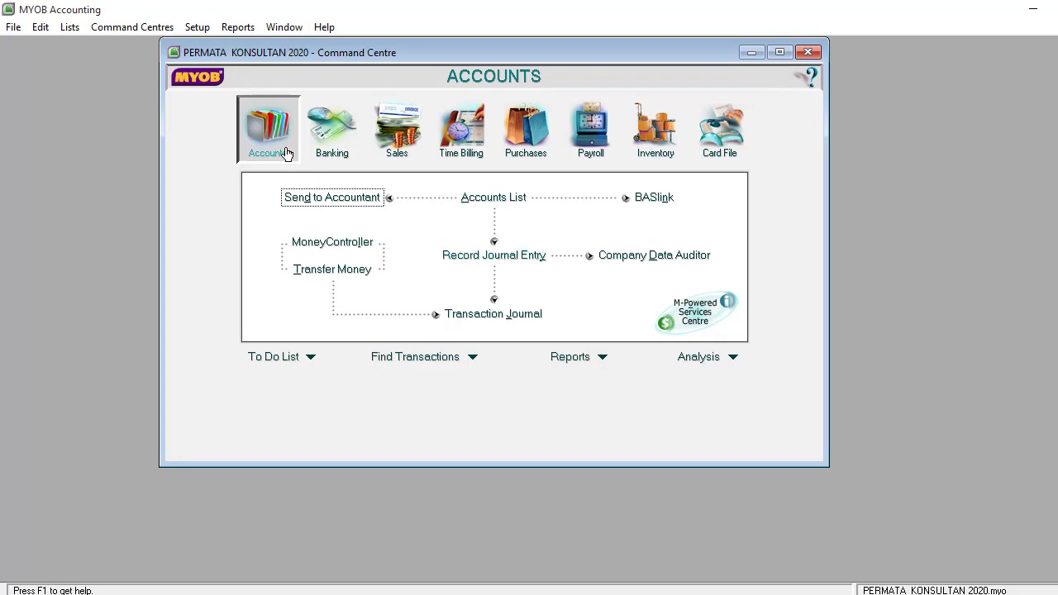
pyautogui.click(494, 256)
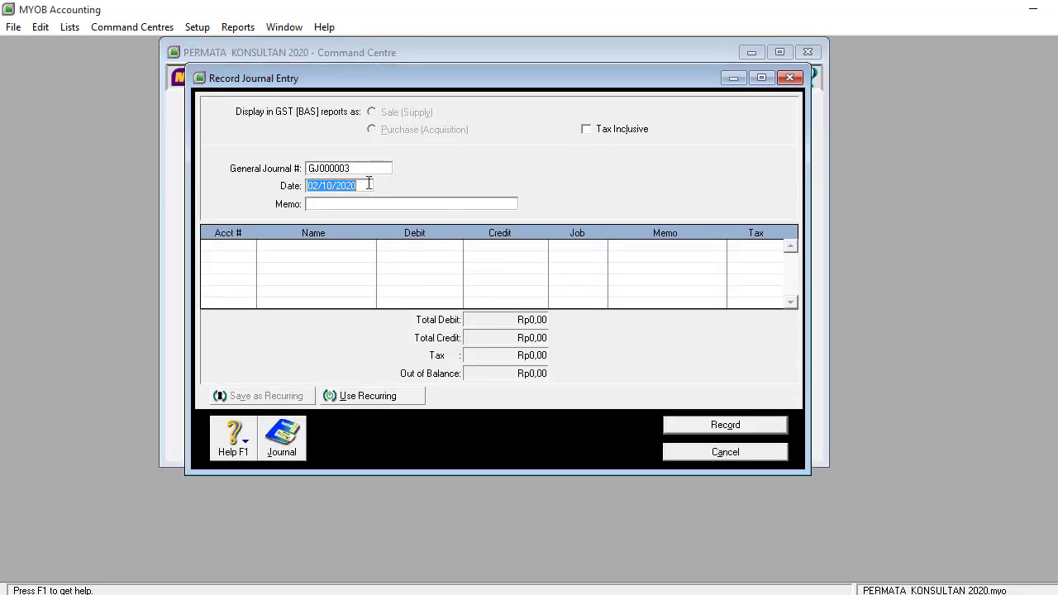
pyautogui.write('04/12/2011')
# Enter the journal memo "pembelian perlengkapa tunai" for the cash purchase of supplies.
pyautogui.click(370, 200)
pyautogui.write('pembelian')
pyautogui.write(' pere')
pyautogui.write('le')
pyautogui.write('ngkapan')
pyautogui.write(' tunai')
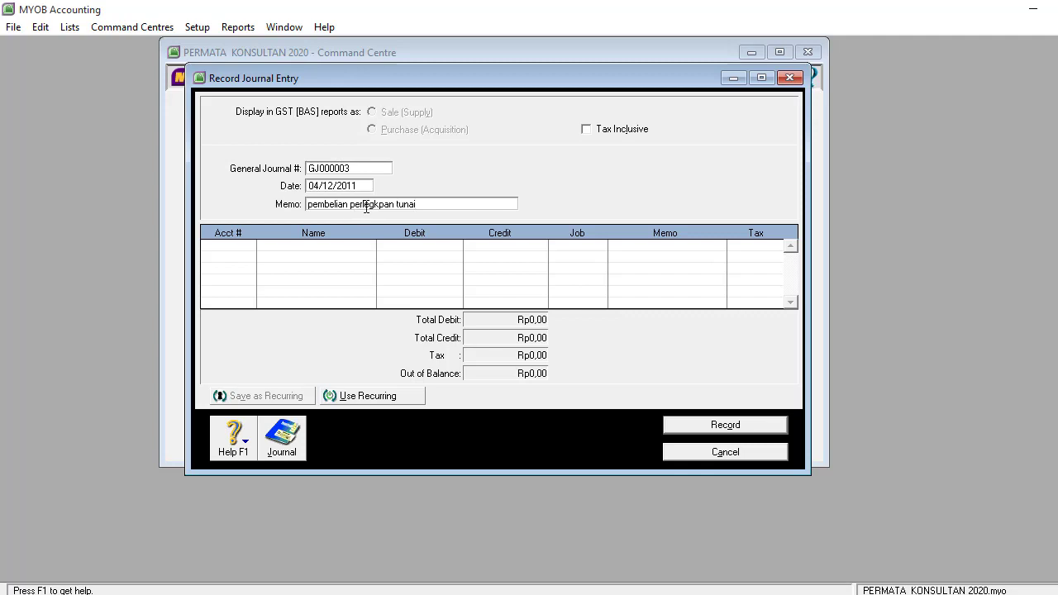
pyautogui.moveTo(351, 204); pyautogui.dragTo(395, 204)
pyautogui.write('perlengkapa')
# Add a journal line debiting account 1-1400 Supplies with Rp750.000.
pyautogui.click(243, 248)
pyautogui.click(247, 247)
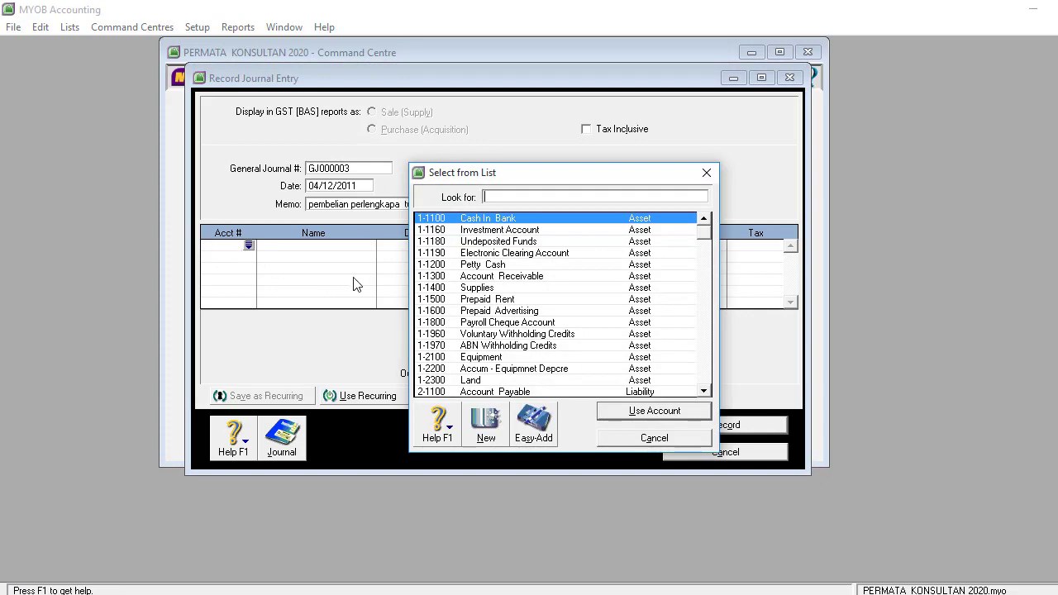
pyautogui.doubleClick(494, 288)
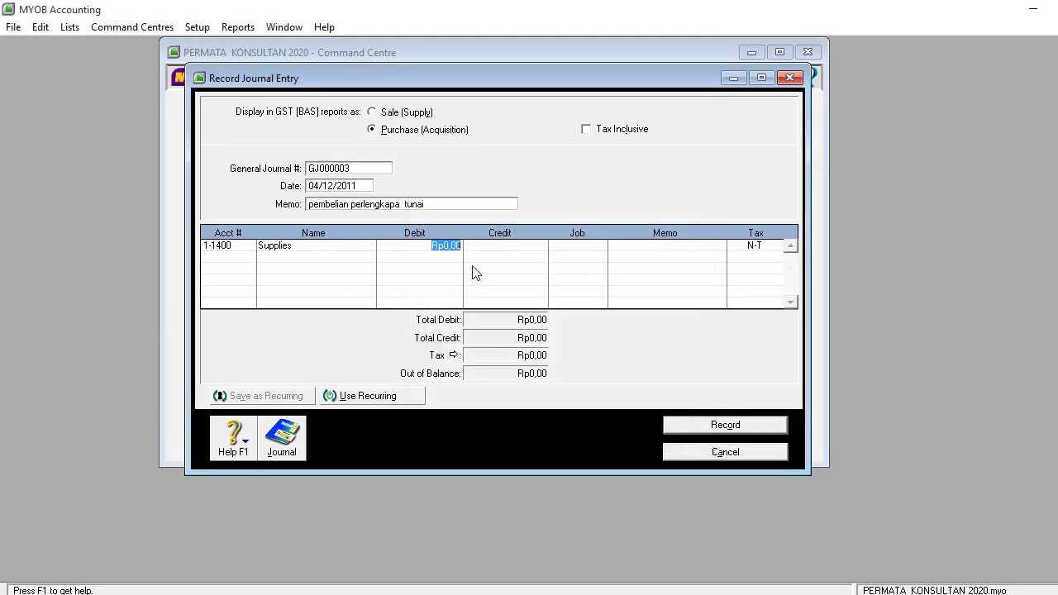
pyautogui.write('750000')
pyautogui.press('Tab')
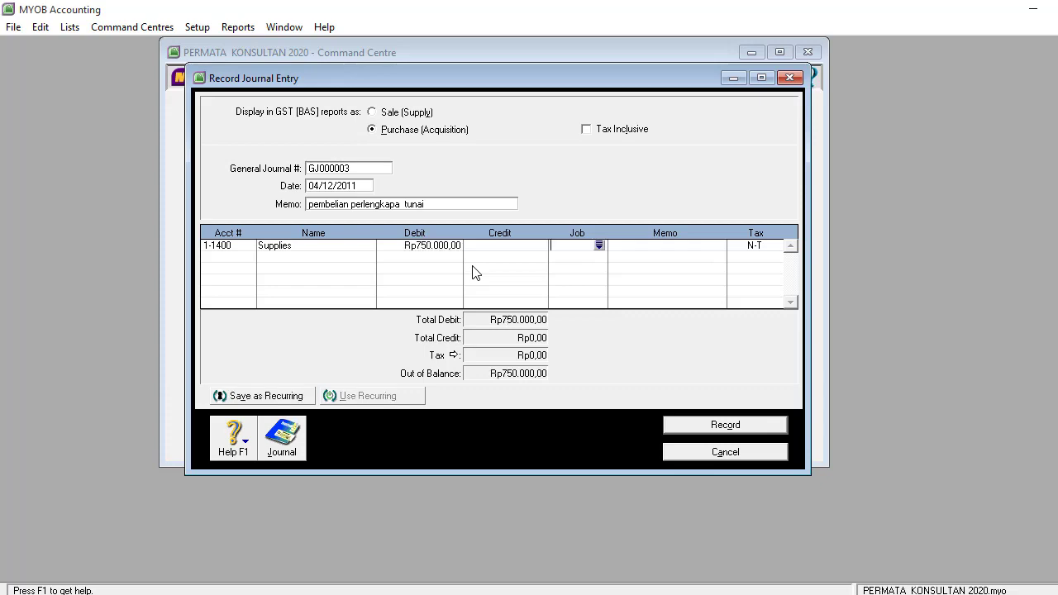
# Credit account 1-1200 Petty Cash with Rp750.000, record the journal entry and close the journal form.
pyautogui.click(248, 258)
pyautogui.click(249, 257)
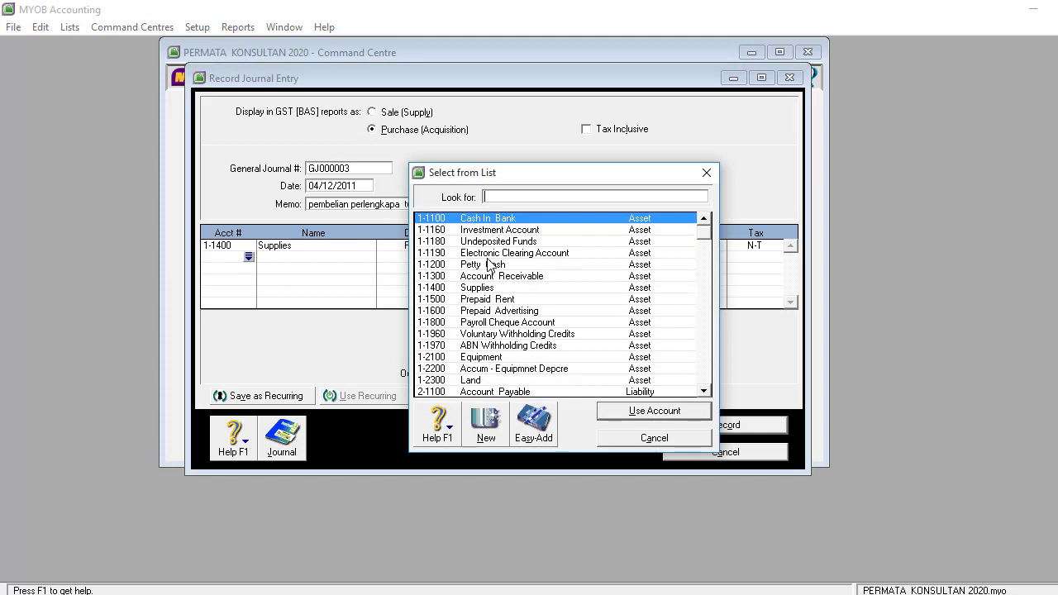
pyautogui.doubleClick(488, 265)
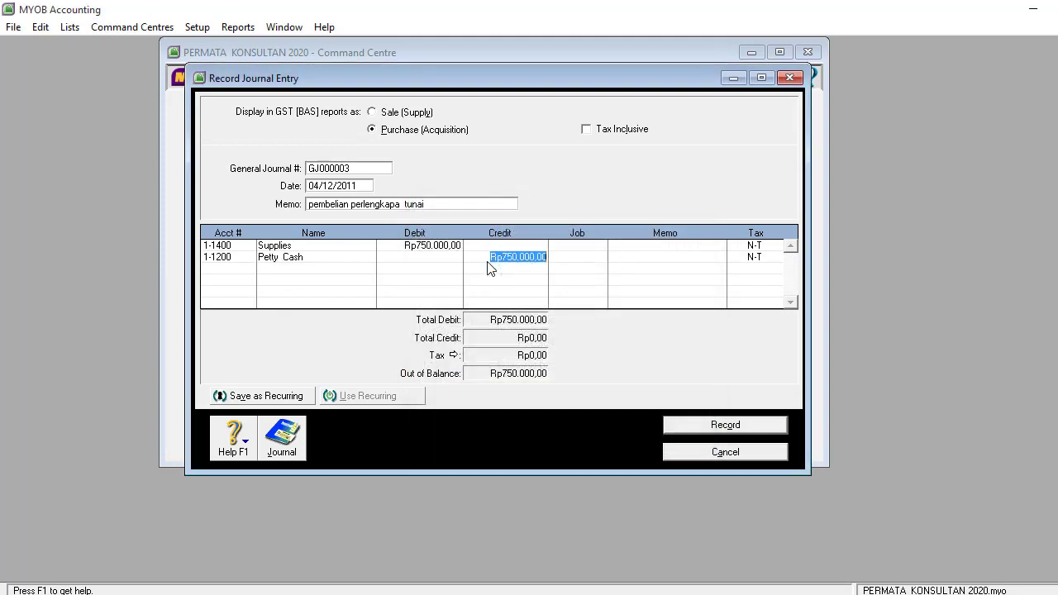
pyautogui.press('Tab')
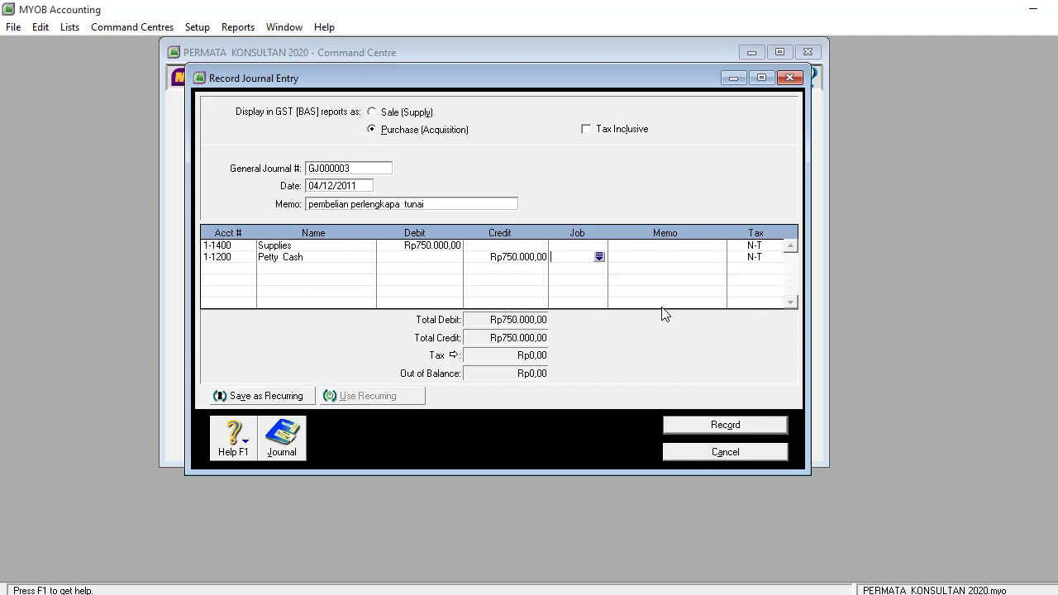
pyautogui.click(677, 428)
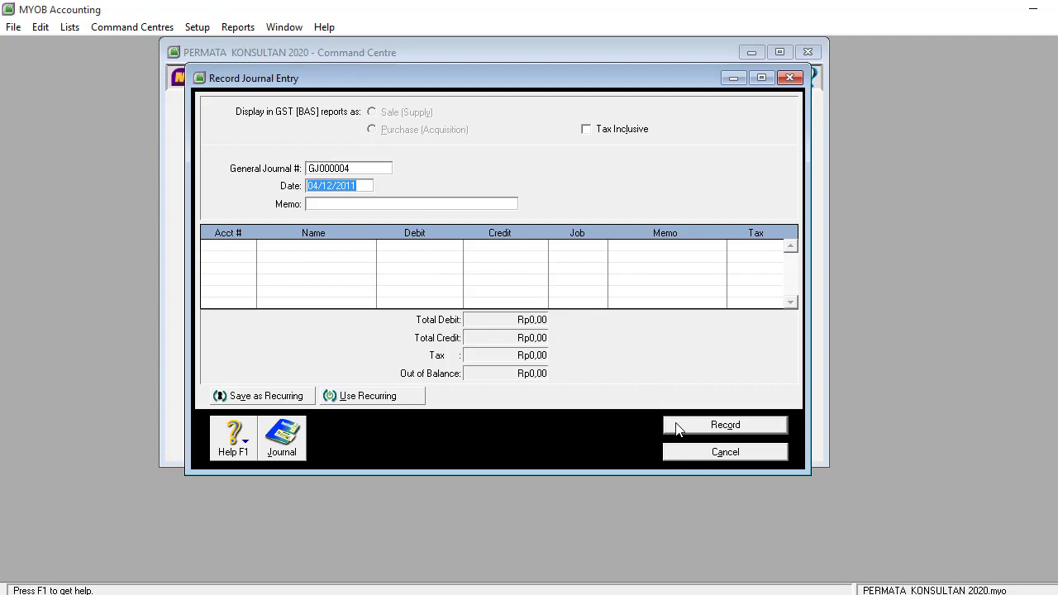
pyautogui.click(680, 455)
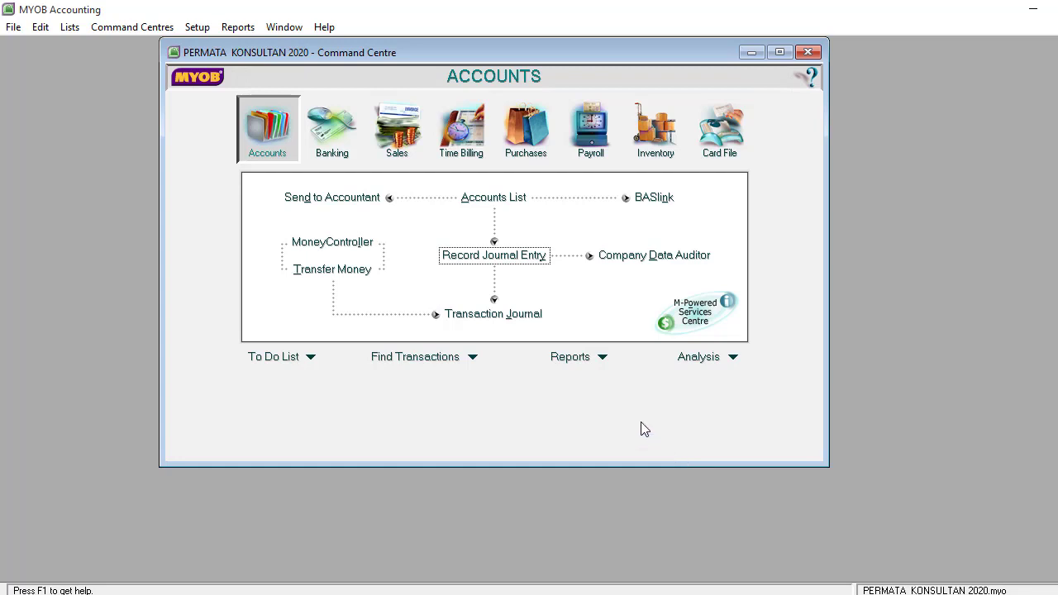
# Start another item sales invoice for the customer CV. Prima Media.
pyautogui.click(404, 144)
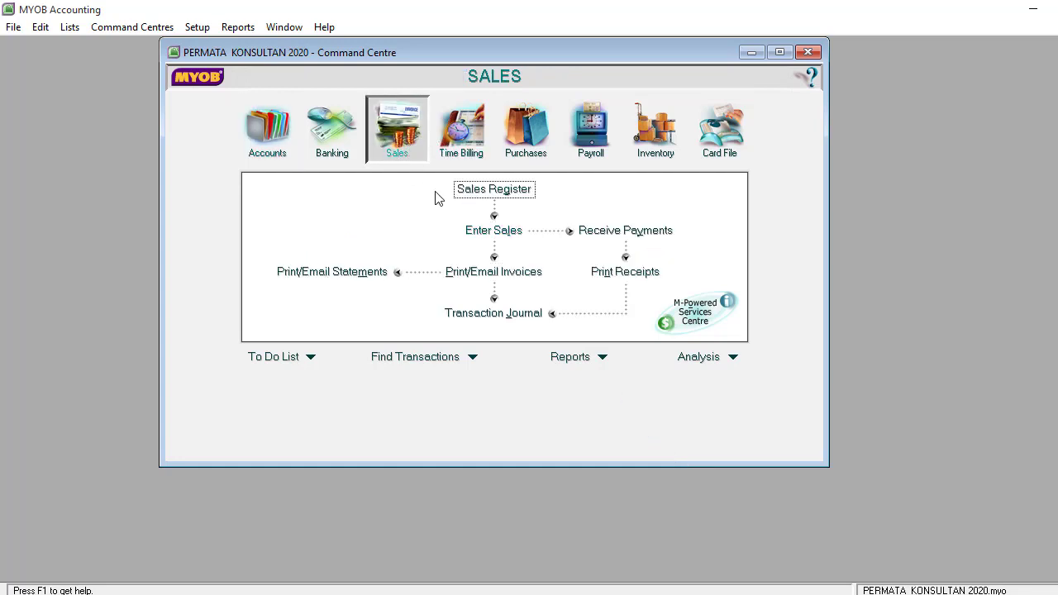
pyautogui.click(471, 233)
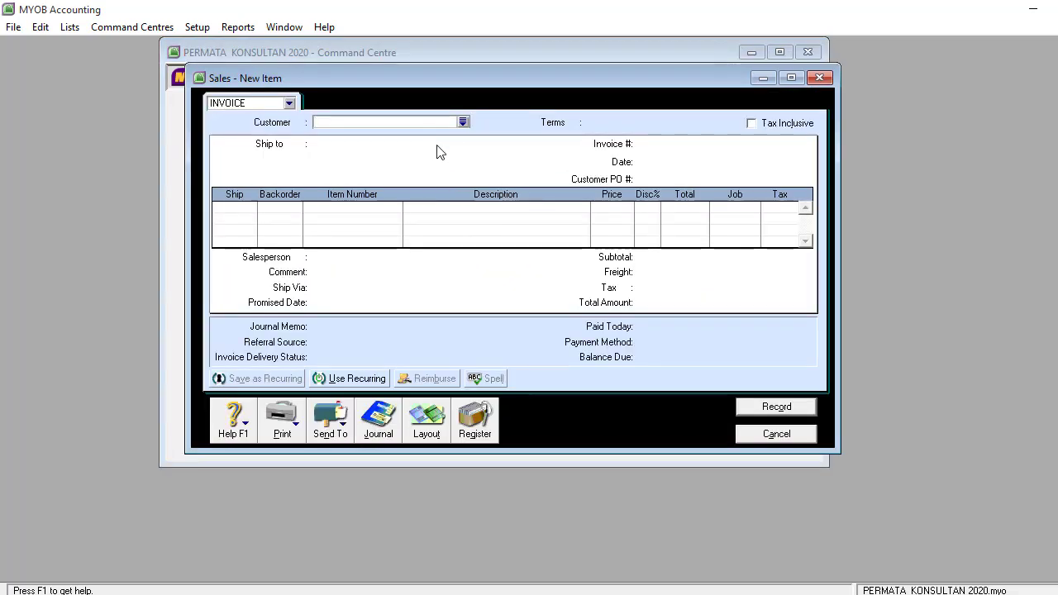
pyautogui.click(464, 122)
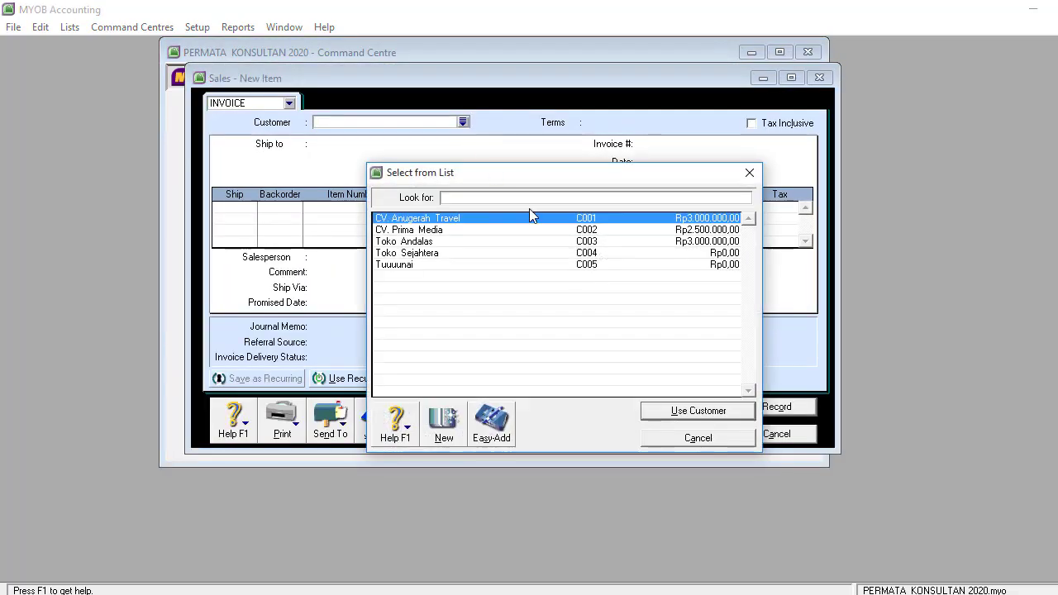
pyautogui.doubleClick(486, 230)
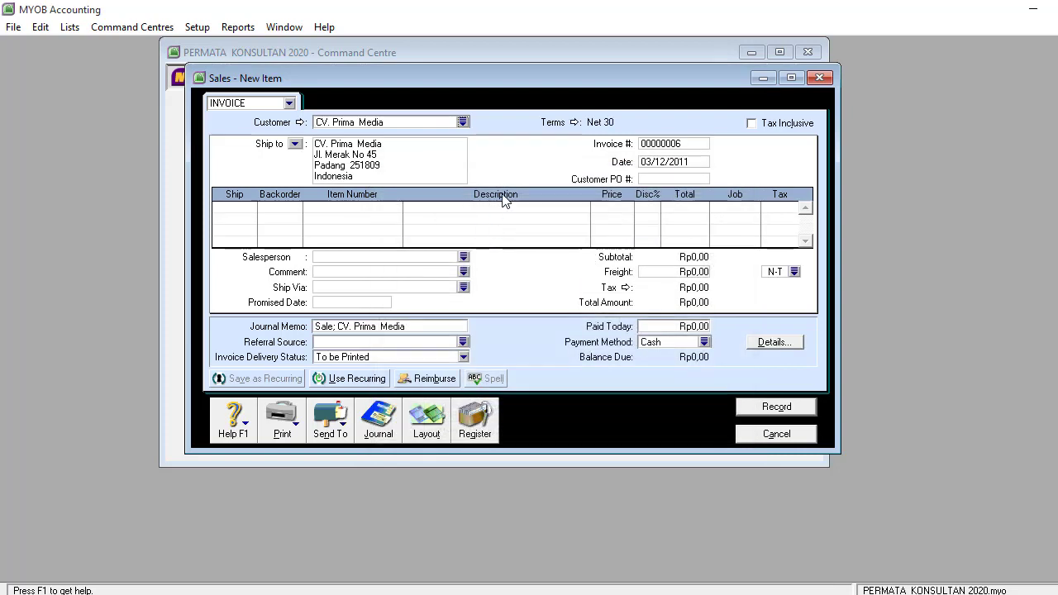
# Change the invoice's credit terms to C.O.D.
pyautogui.click(575, 123)
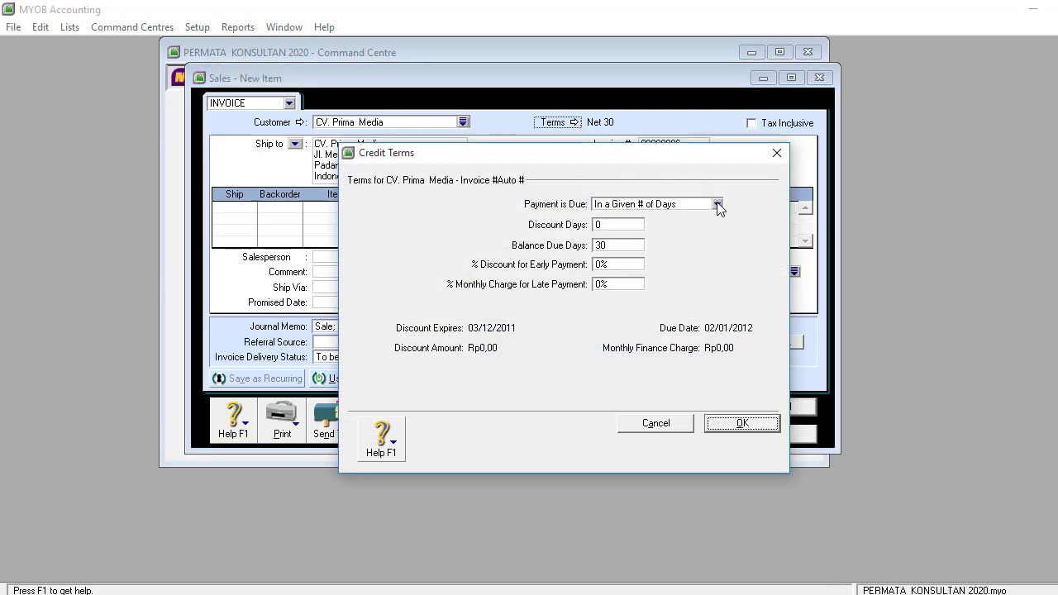
pyautogui.click(716, 205)
pyautogui.click(691, 220)
pyautogui.click(750, 424)
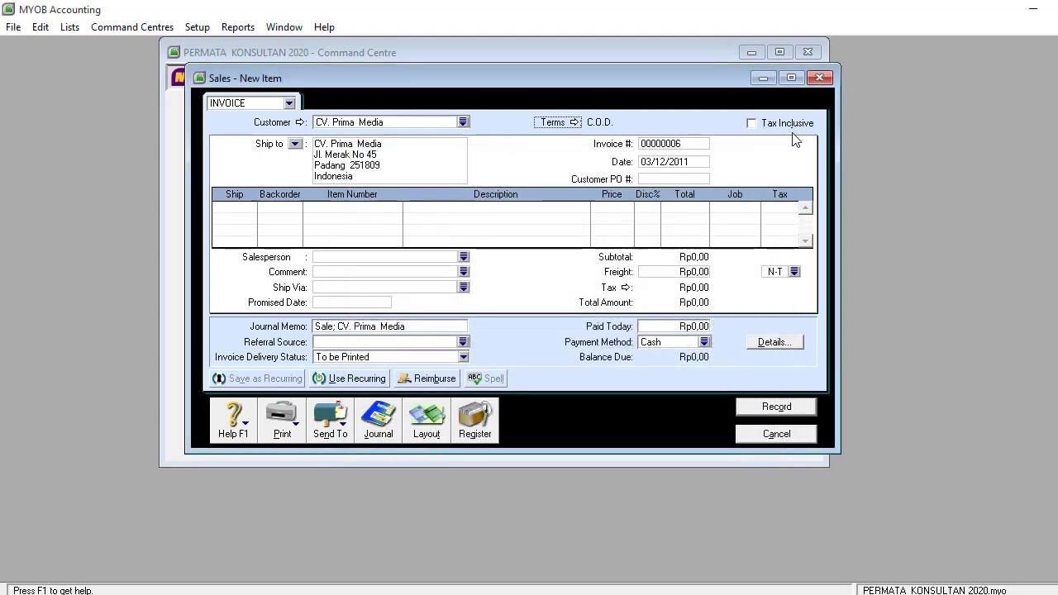
# Set the date of the C.O.D. invoice to 07/12/2011.
pyautogui.click(693, 162)
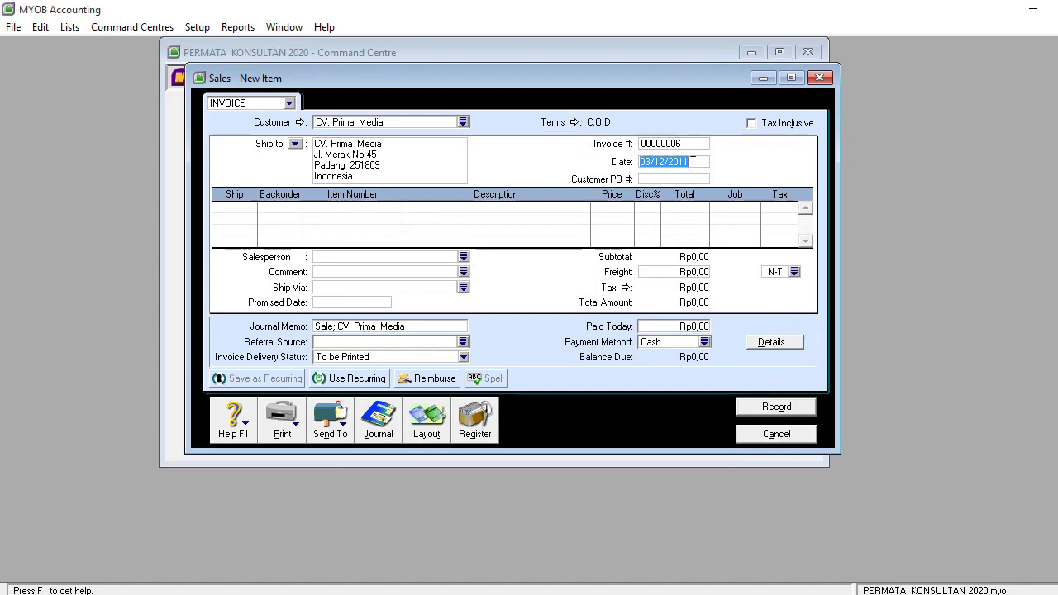
pyautogui.write('07')
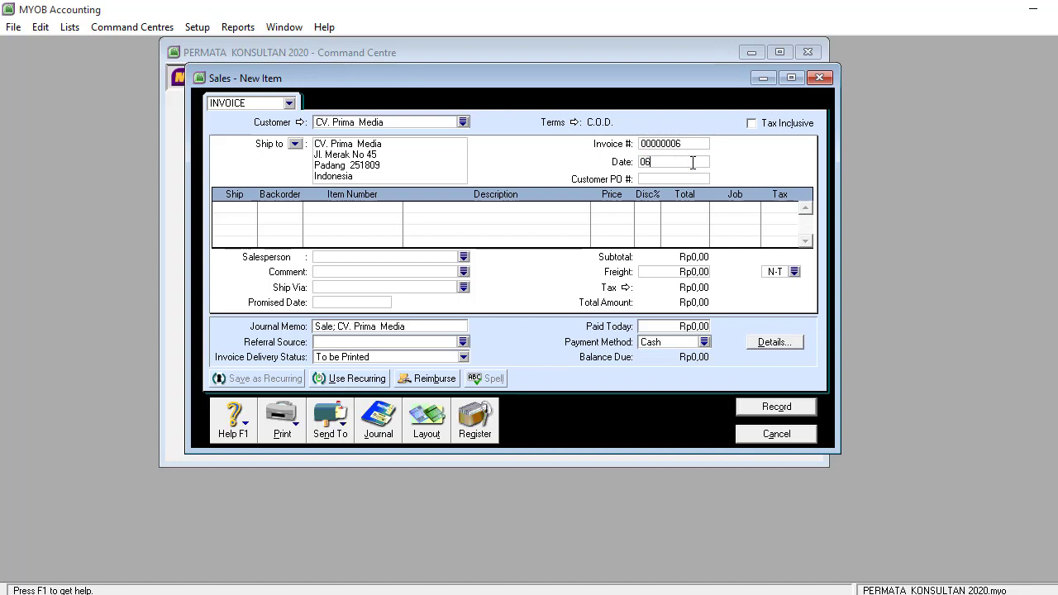
pyautogui.write('/12/2011')
# Add an invoice line with a ship quantity of 1 for item Jasa 02, Penyusunan Lap. Keuangan, keeping its default price.
pyautogui.click(255, 207)
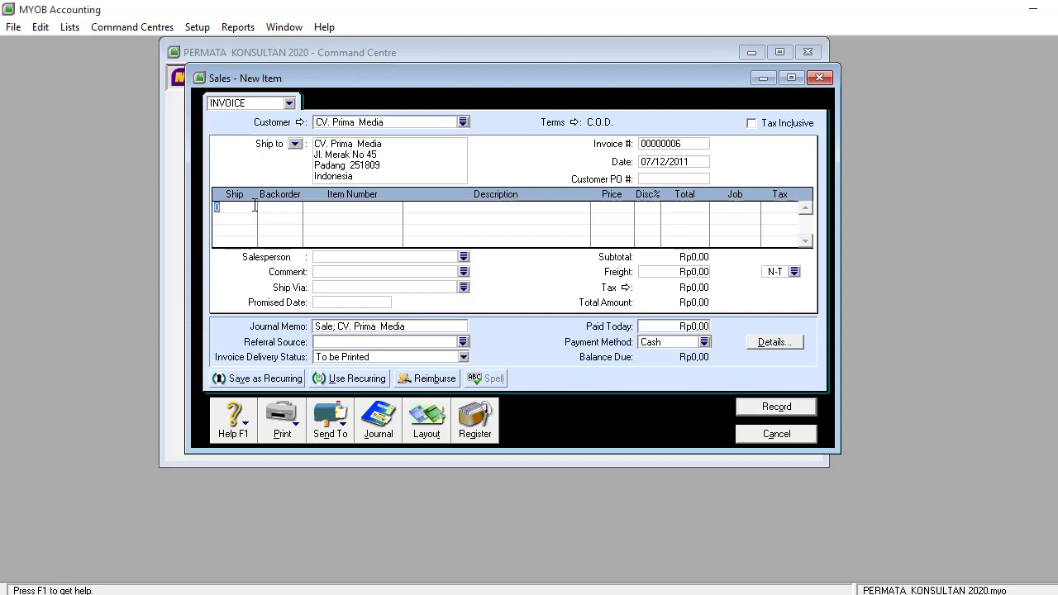
pyautogui.write('1')
pyautogui.press('Tab')
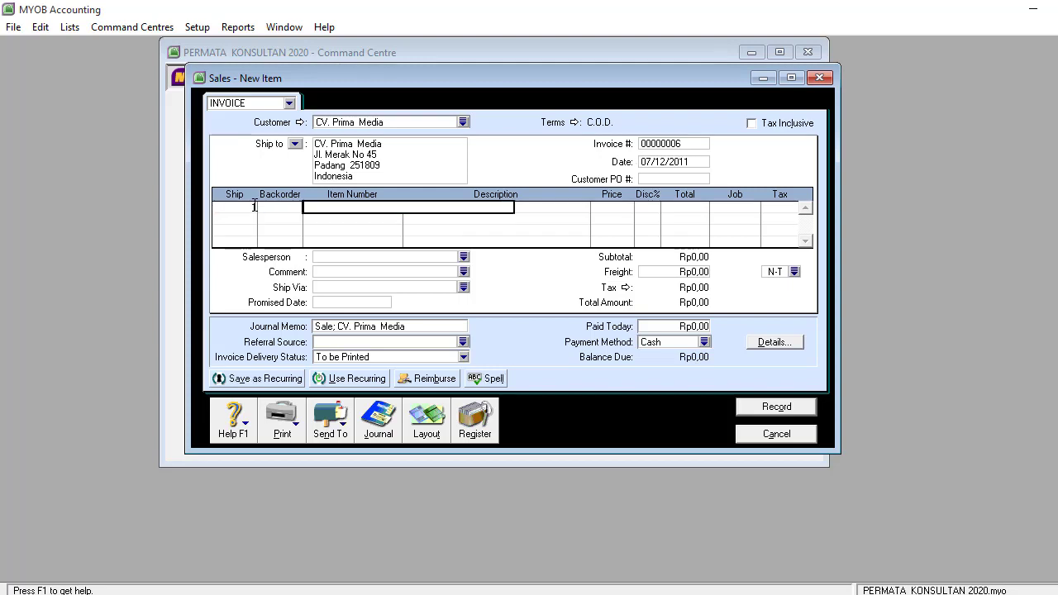
pyautogui.press('Tab')
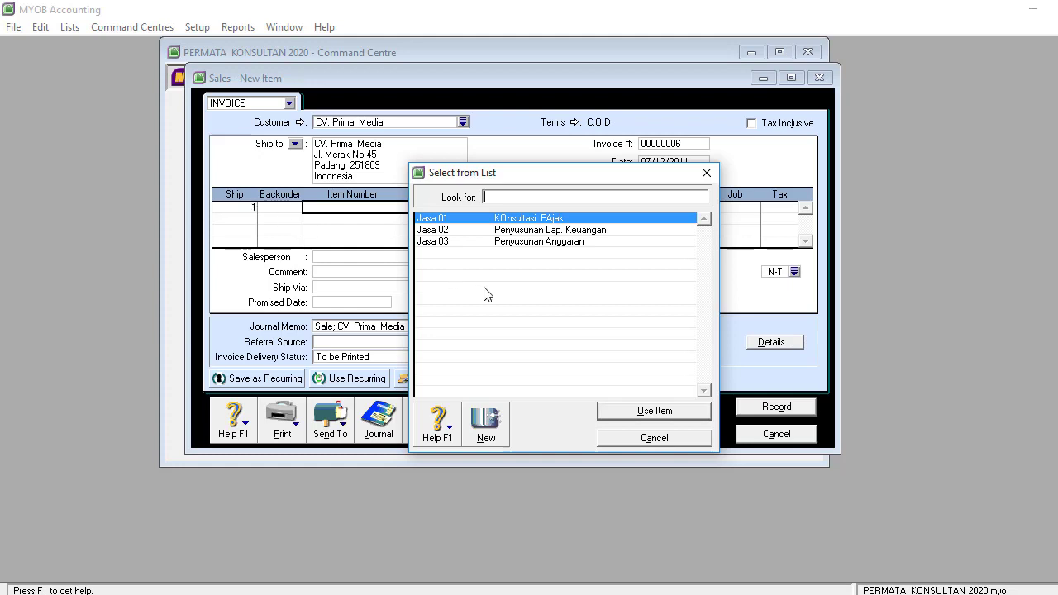
pyautogui.doubleClick(548, 229)
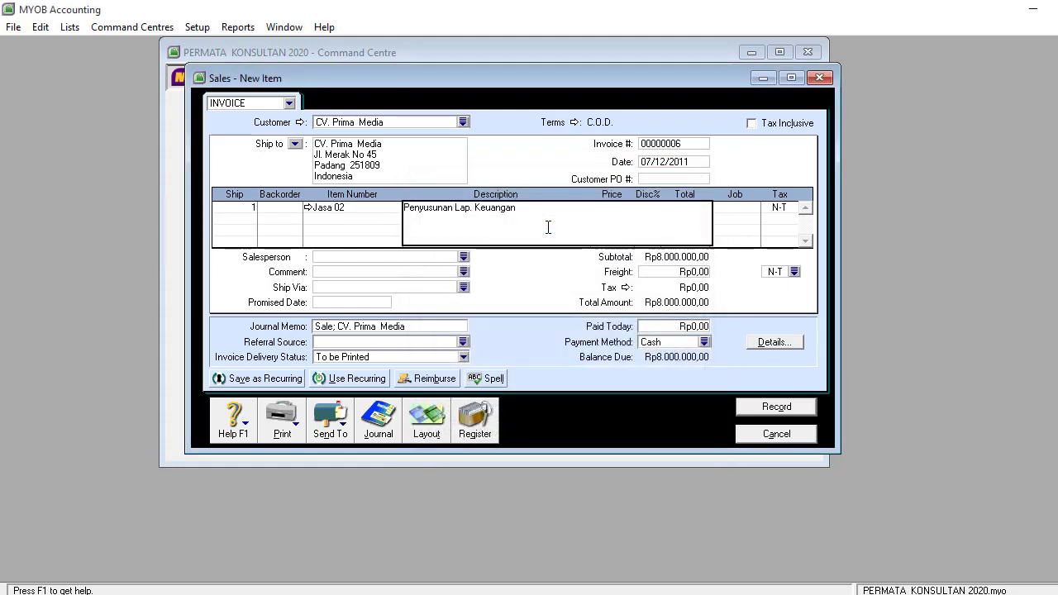
pyautogui.press('Tab')
pyautogui.press('Tab')
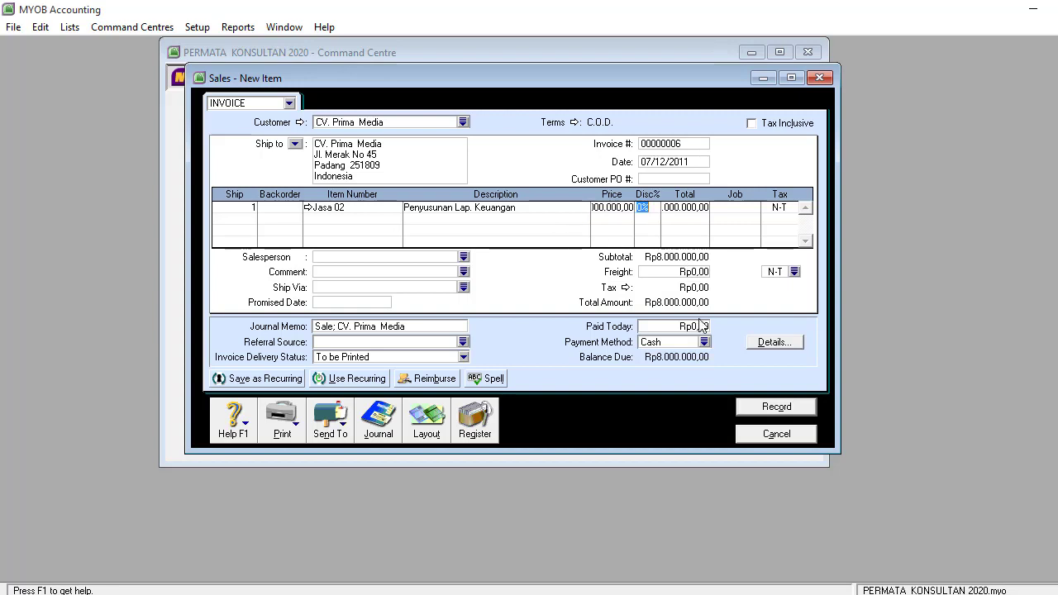
# Enter Rp8.000.000 as the amount paid today and display the invoice's transaction recap.
pyautogui.click(679, 327)
pyautogui.write('8000000')
pyautogui.press('Tab')
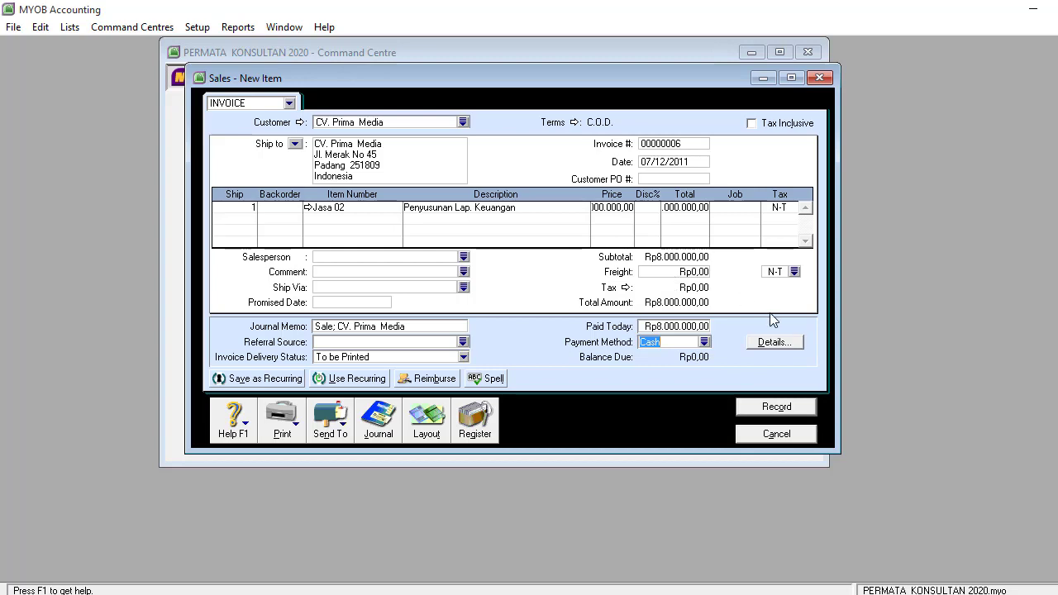
pyautogui.hotkey('ctrl', 'r')
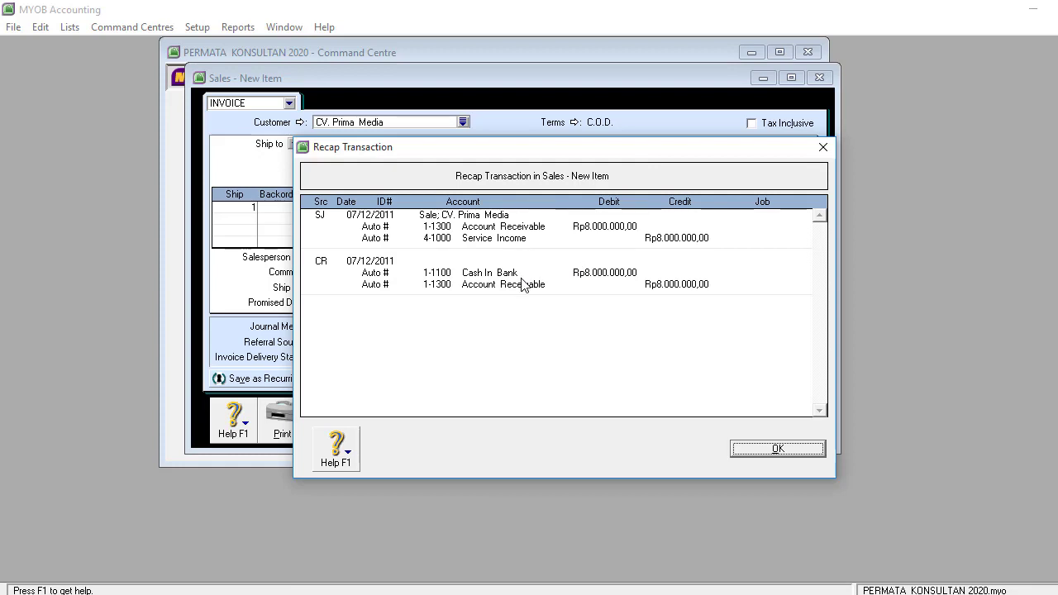
# Close the recap, record the cash invoice without spelling corrections and leave sales entry.
pyautogui.click(755, 449)
pyautogui.click(759, 409)
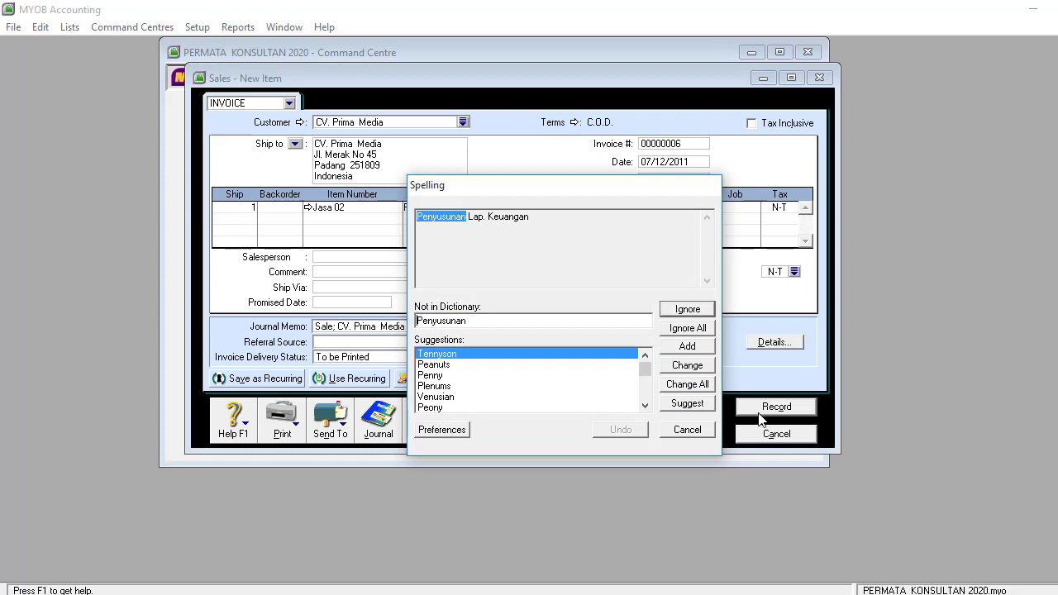
pyautogui.click(681, 432)
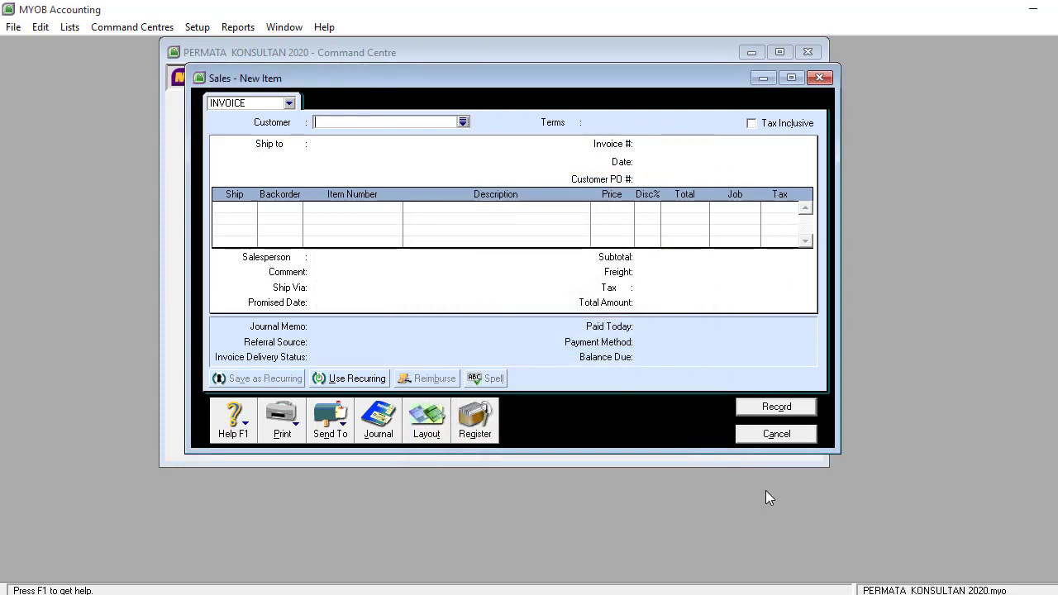
pyautogui.click(761, 436)
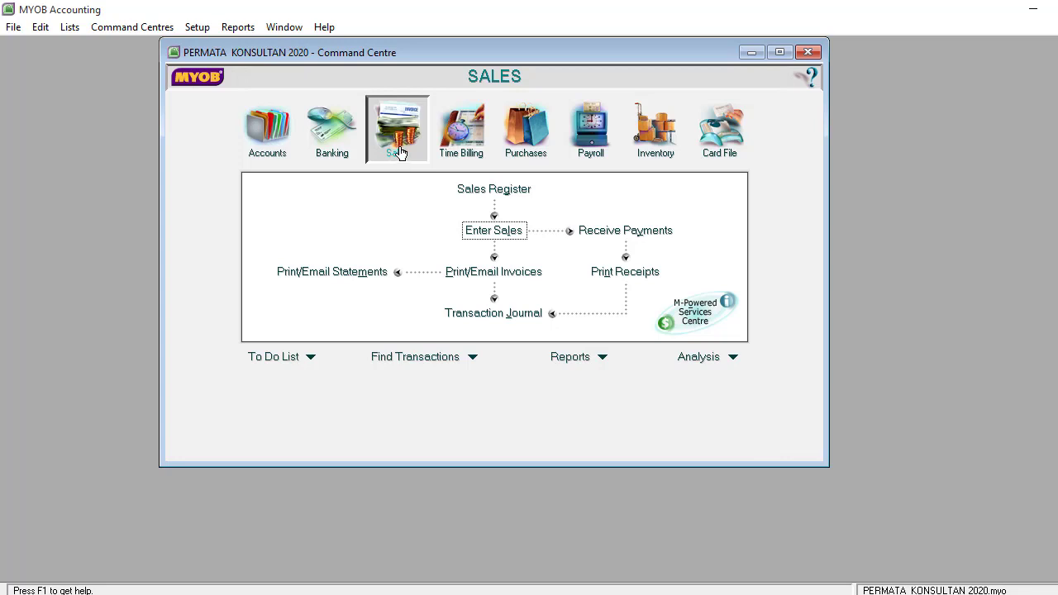
# Start a customer payment receipt from CV. Anugerah Travel with ID BM02, dated 09/12/2011.
pyautogui.click(622, 229)
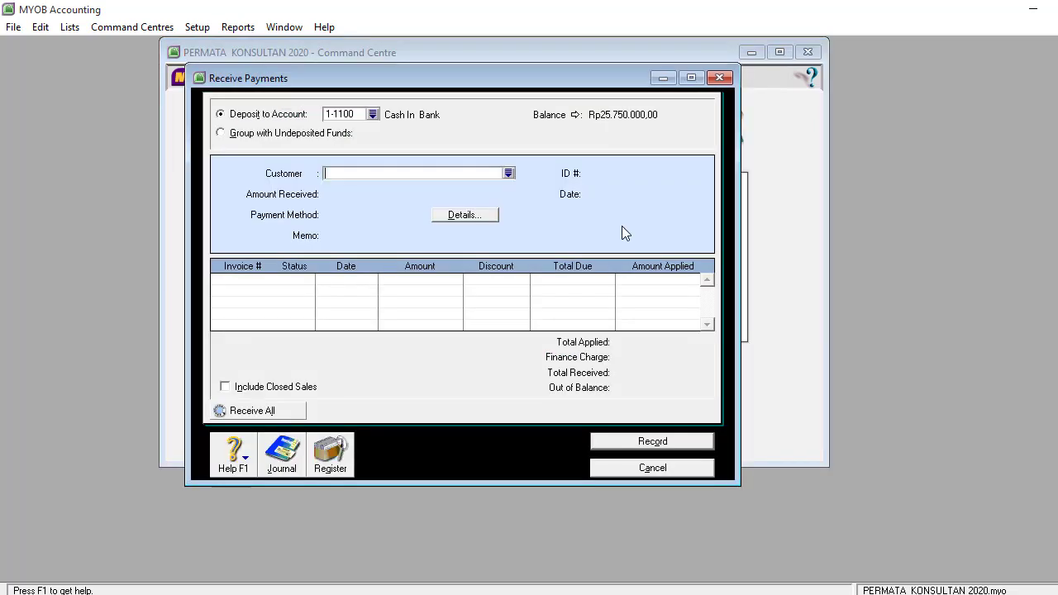
pyautogui.click(509, 174)
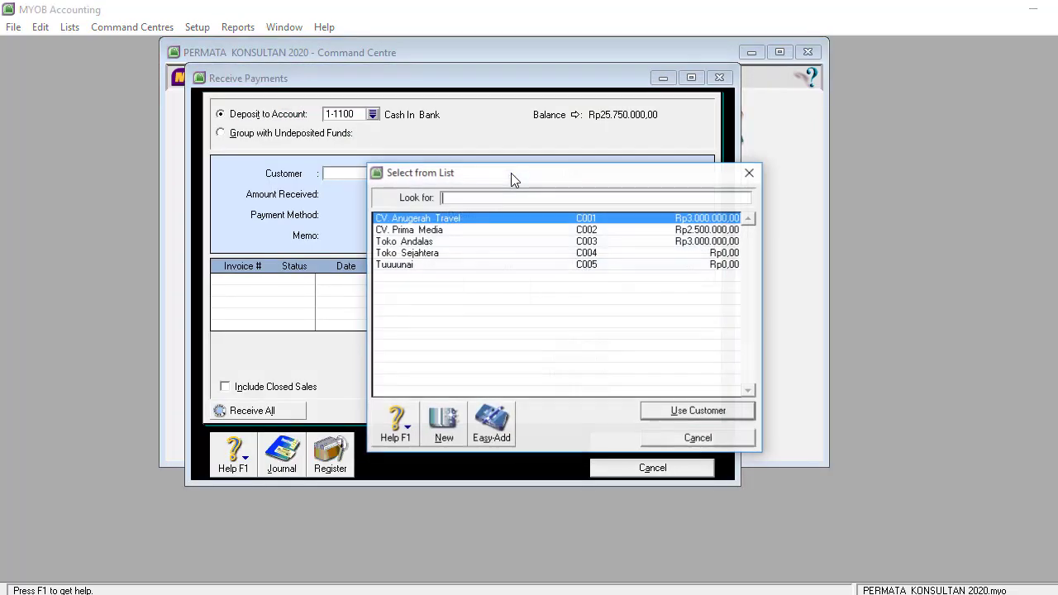
pyautogui.doubleClick(471, 222)
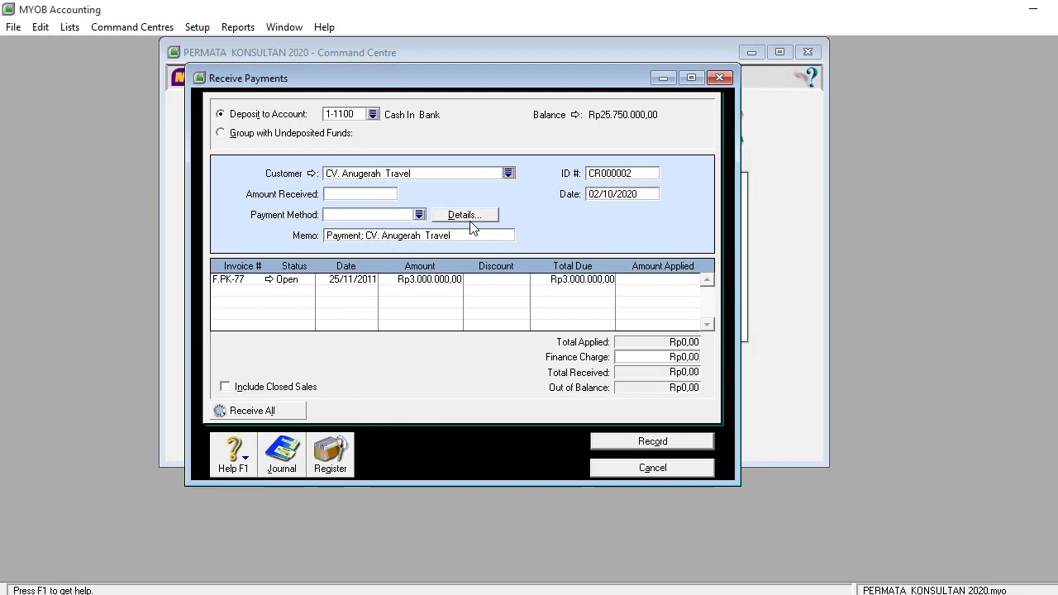
pyautogui.click(617, 172)
pyautogui.write('BM02')
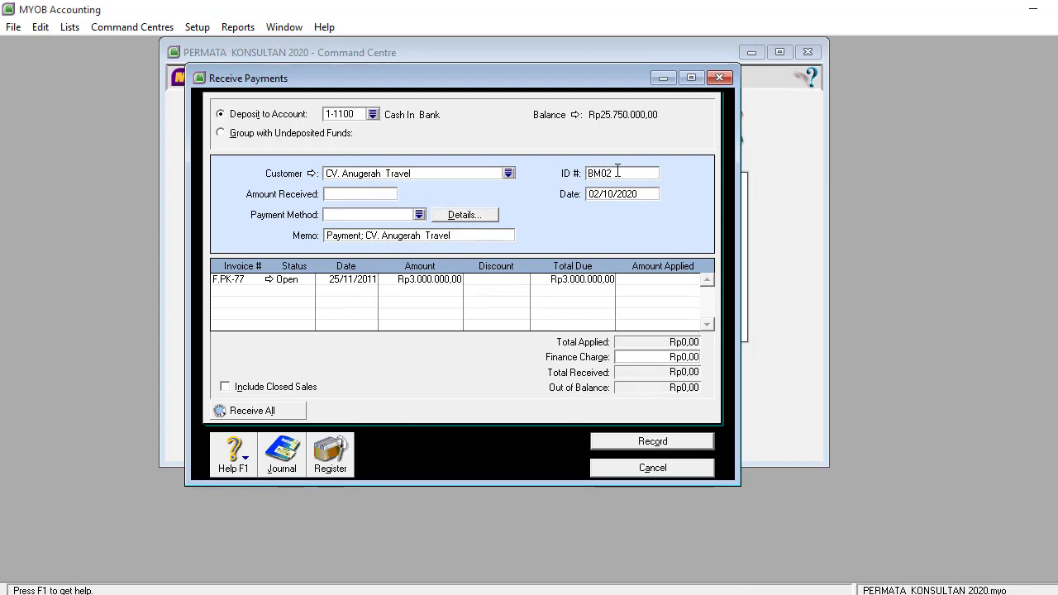
pyautogui.click(624, 194)
pyautogui.write('09/12')
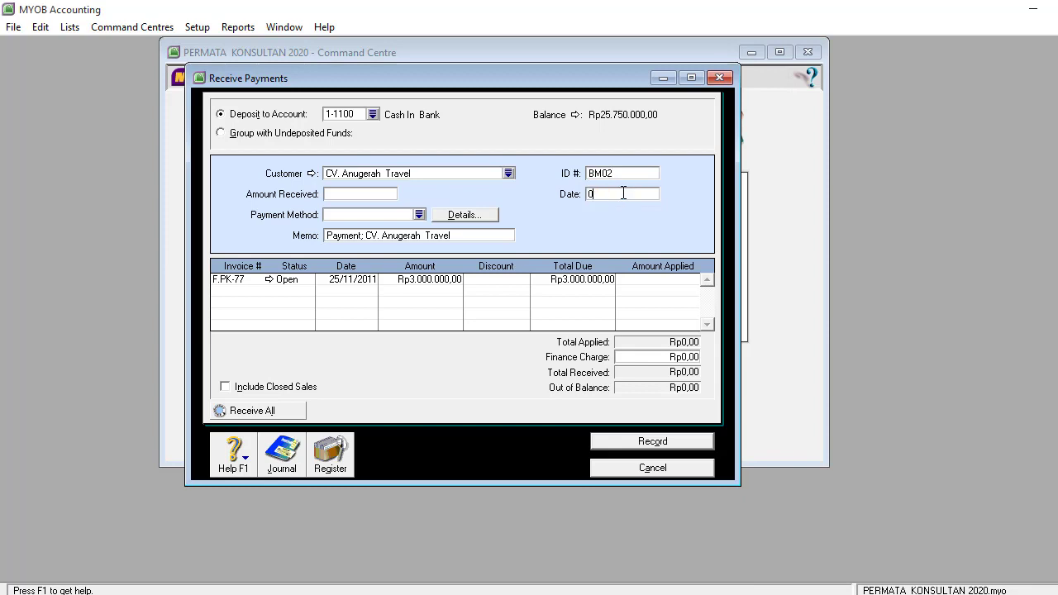
pyautogui.write('/2011')
# Enter Rp3.000.000 as the amount received, apply it in full to invoice F.PK-77 and display the transaction recap.
pyautogui.click(371, 198)
pyautogui.write('3000000')
pyautogui.press('Tab')
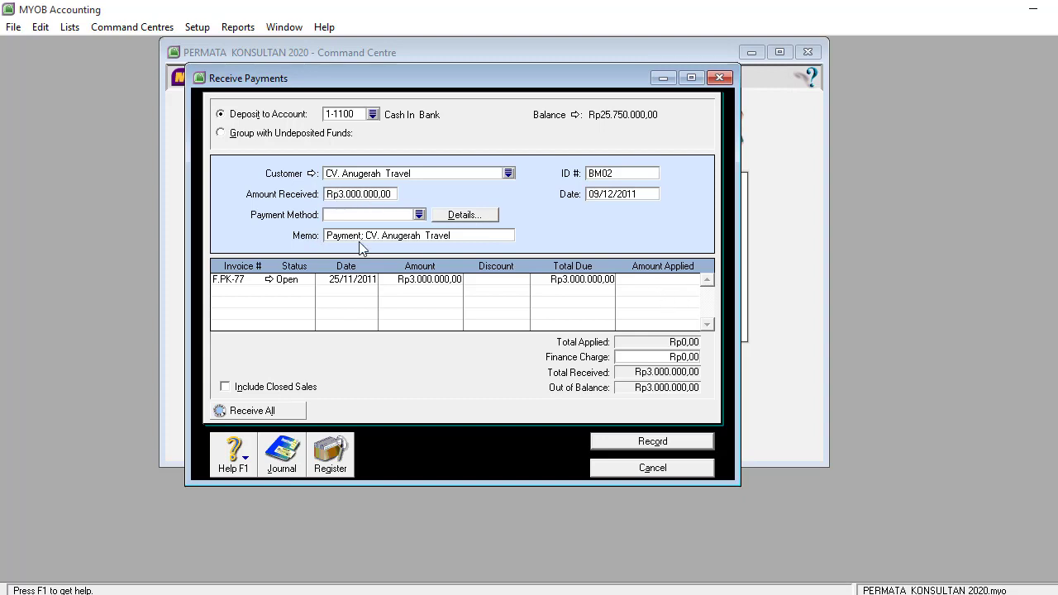
pyautogui.click(673, 283)
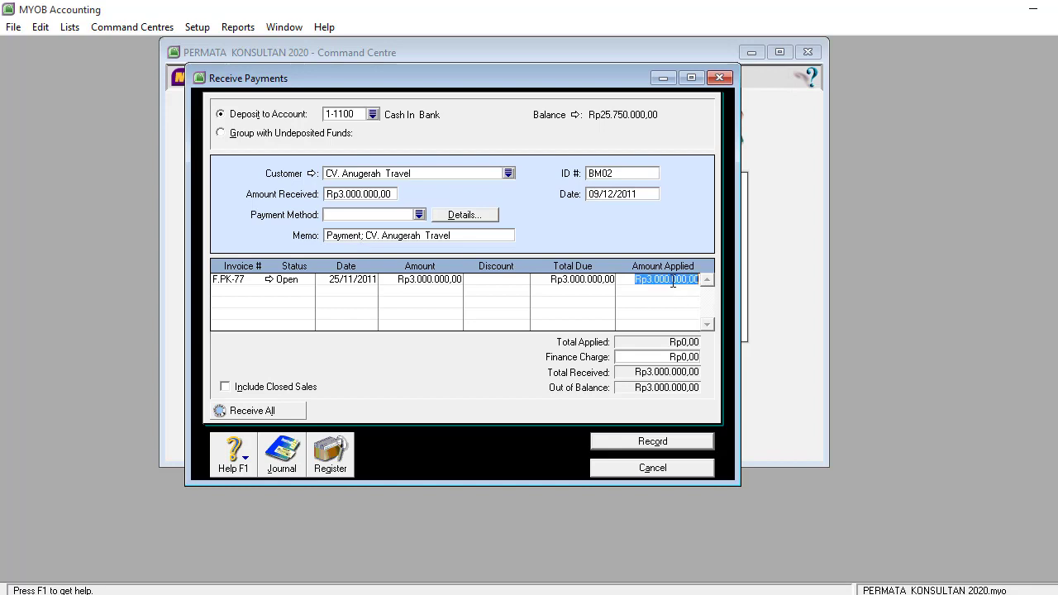
pyautogui.press('Tab')
pyautogui.press('Tab')
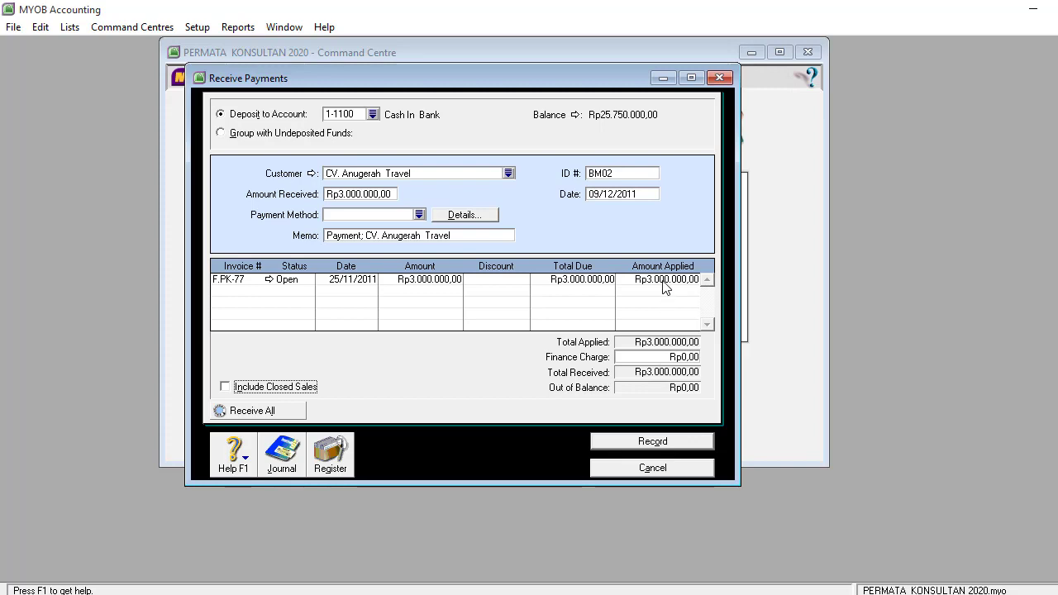
pyautogui.hotkey('ctrl', 'r')
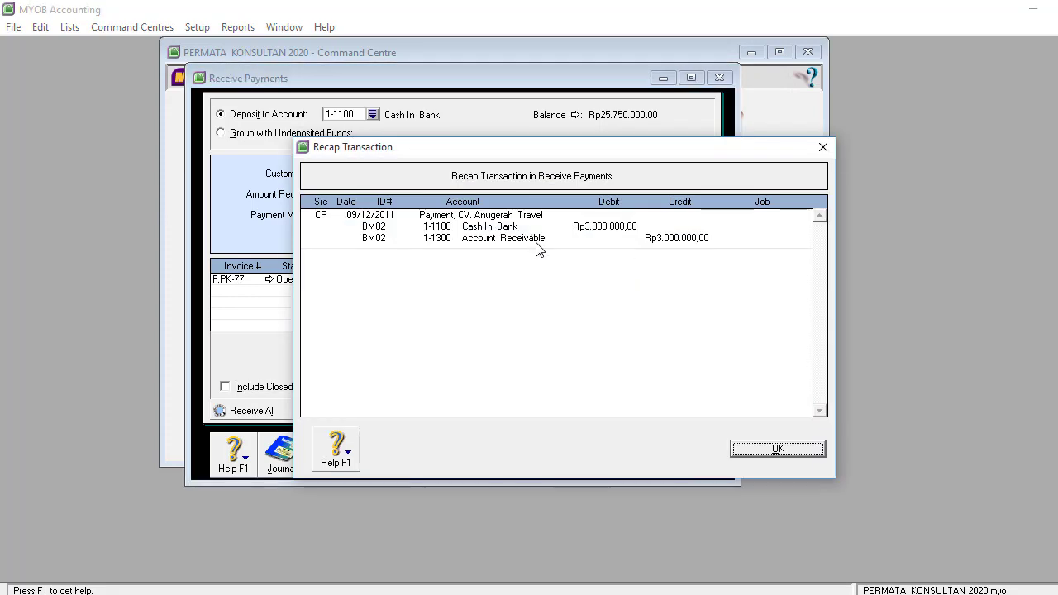
# Close the recap, record the customer payment and leave payment entry.
pyautogui.click(778, 449)
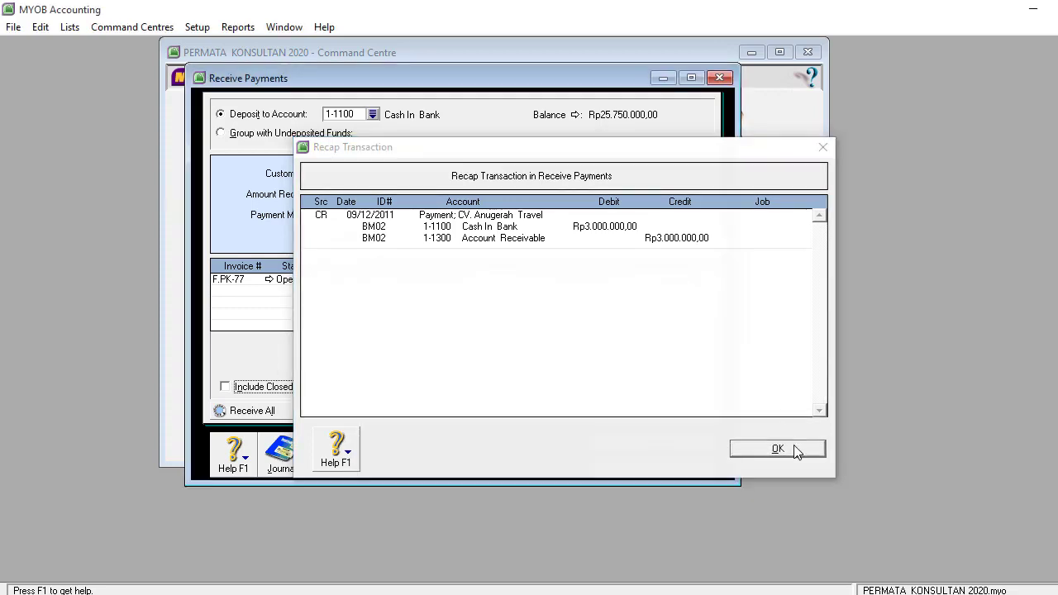
pyautogui.click(703, 447)
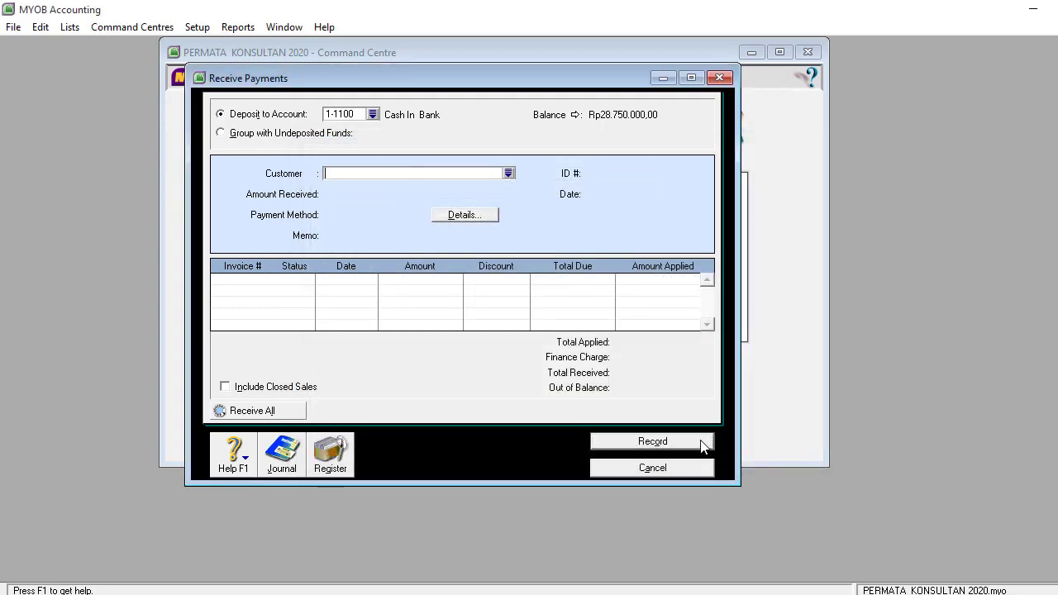
pyautogui.click(696, 471)
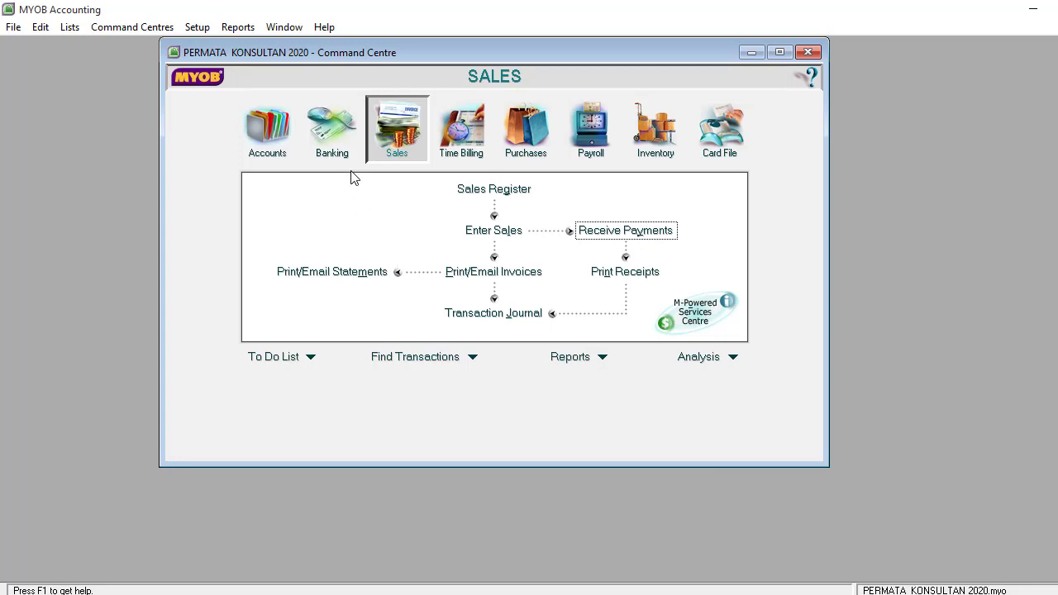
# Start a Spend Money transaction with cheque number AK 12-1, dated 10/12/2011.
pyautogui.click(331, 134)
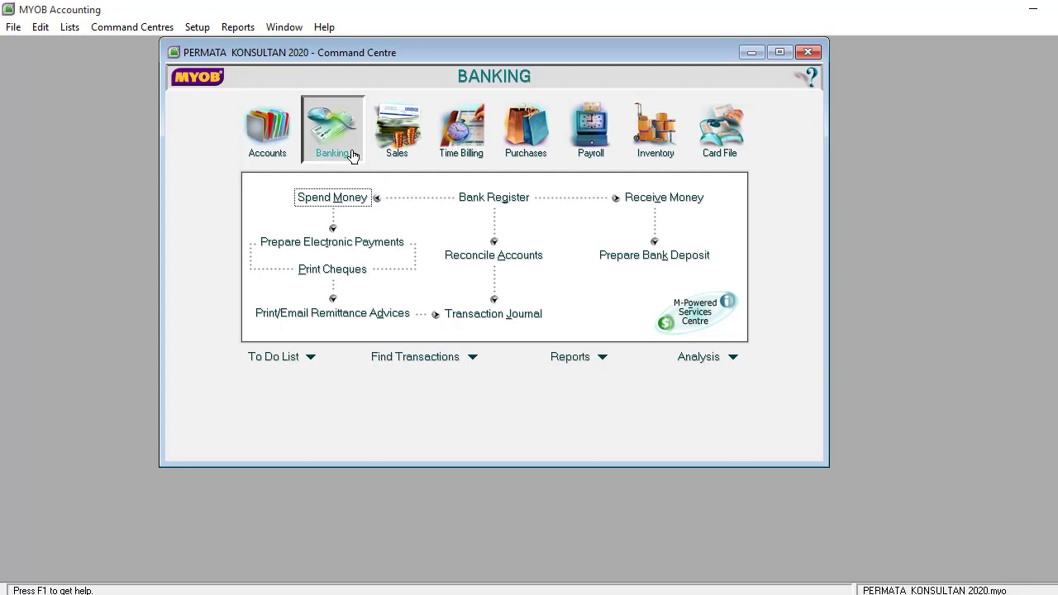
pyautogui.click(327, 200)
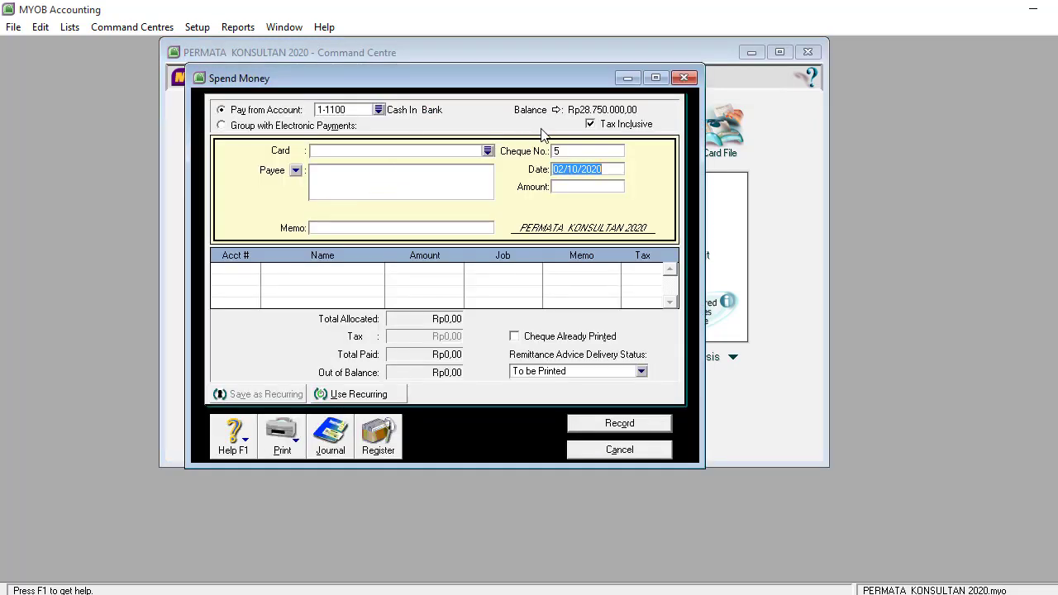
pyautogui.click(565, 152)
pyautogui.write('AK')
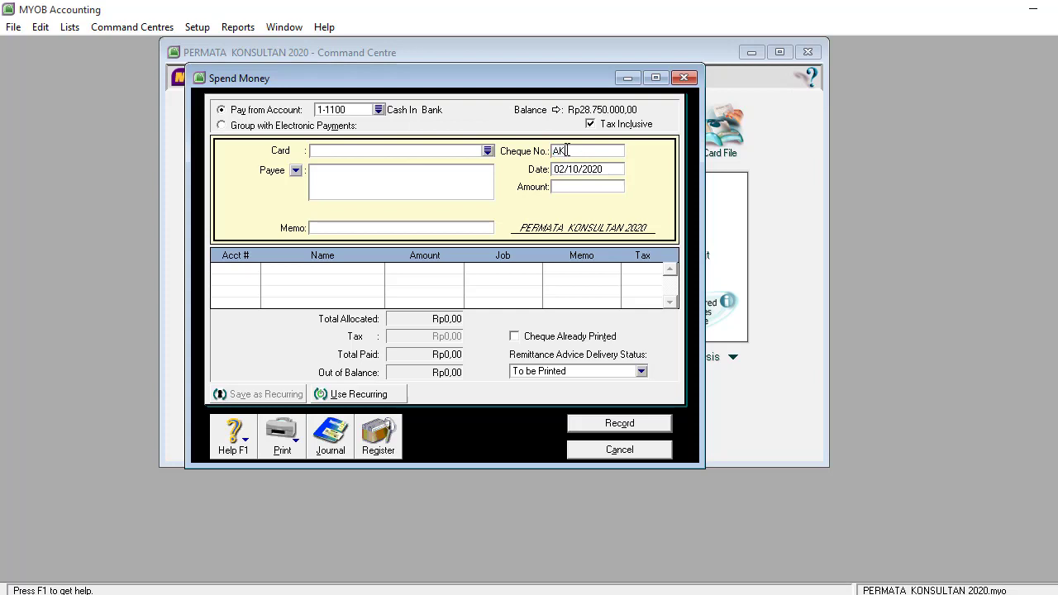
pyautogui.write('12-1')
pyautogui.click(590, 169)
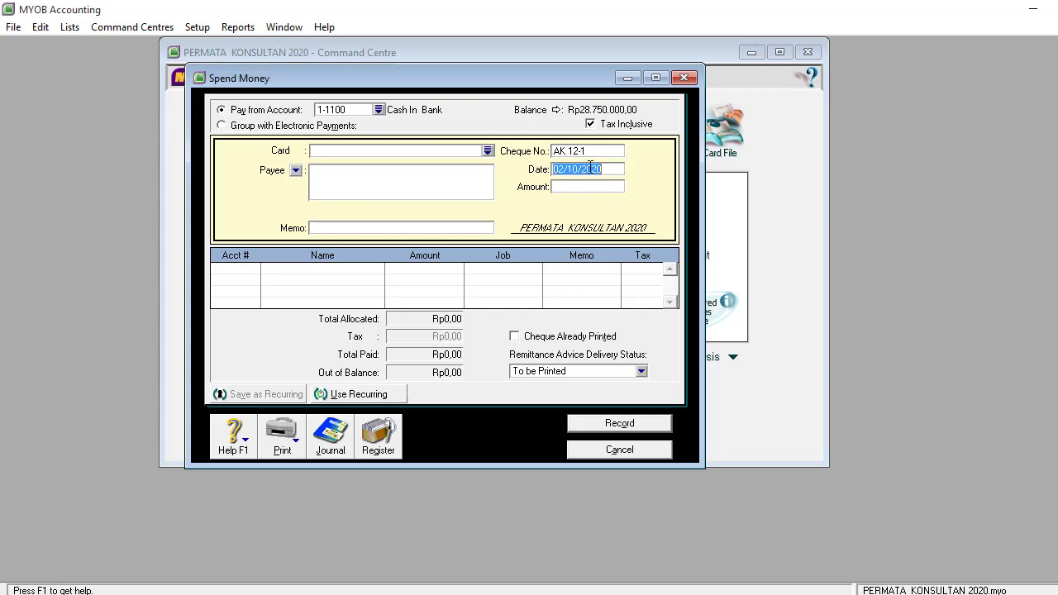
pyautogui.write('10/12/2011')
# Set the payment amount to Rp3.000.000 and enter the memo "pembayra gaji buln november".
pyautogui.click(588, 187)
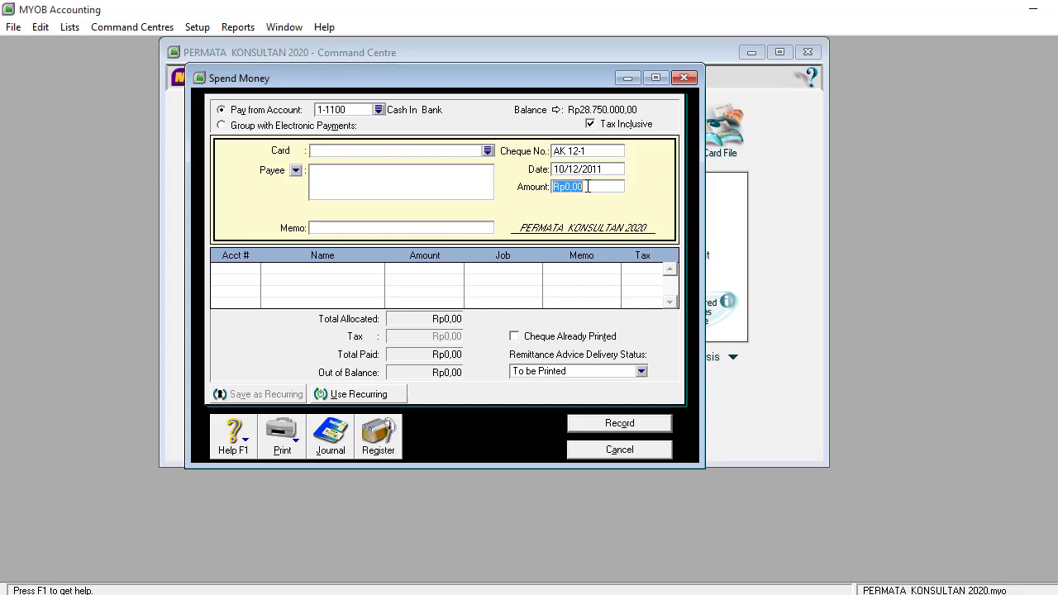
pyautogui.write('3000000')
pyautogui.click(346, 228)
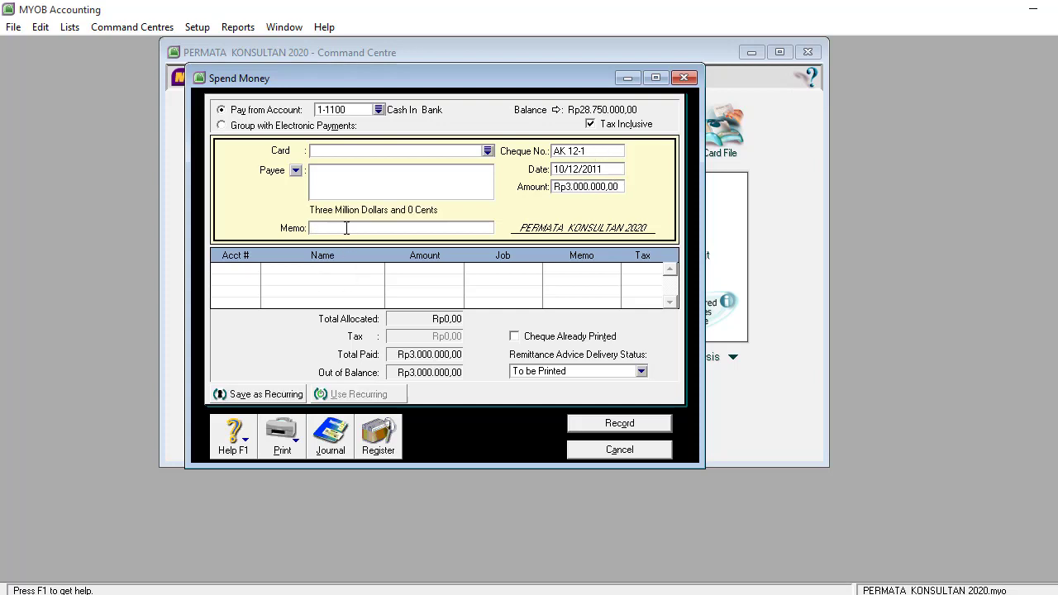
pyautogui.write('pembayra gaji buln november')
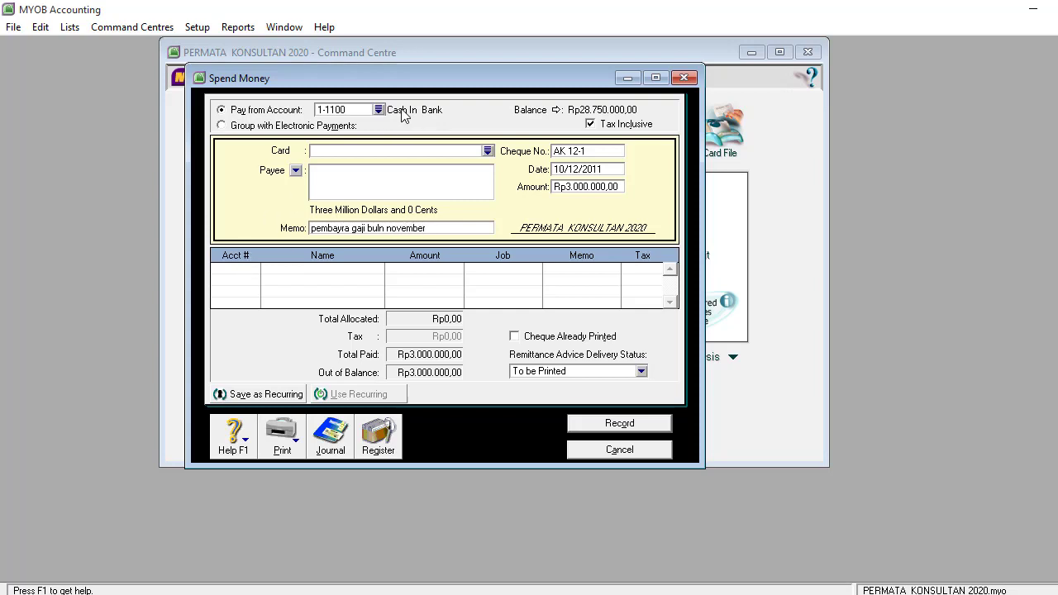
# Allocate the full payment to account 2-1200 Expense Payable and display the transaction recap.
pyautogui.click(254, 270)
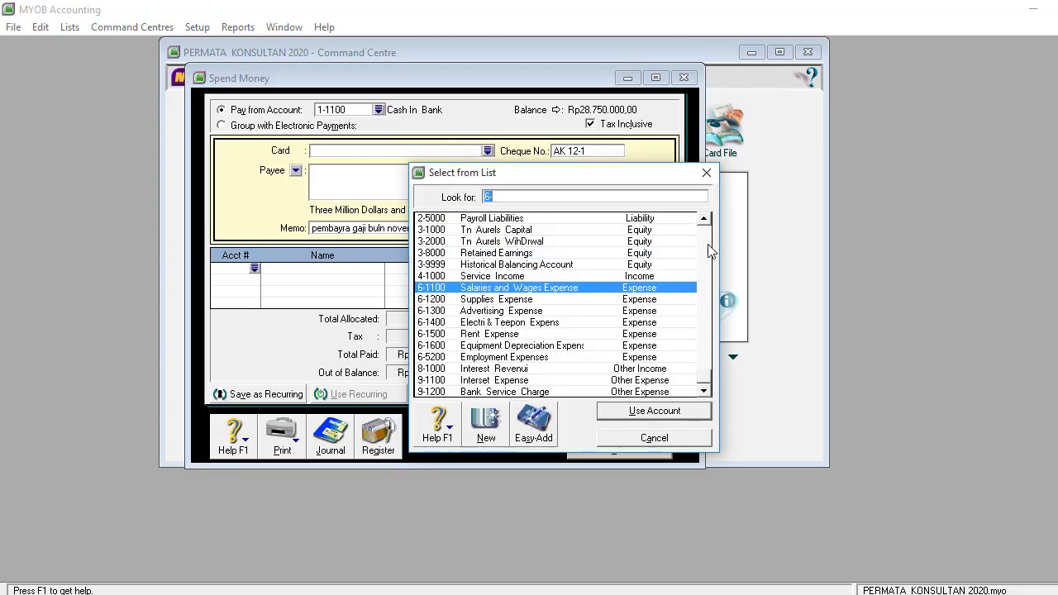
pyautogui.scroll(1, 705, 224)
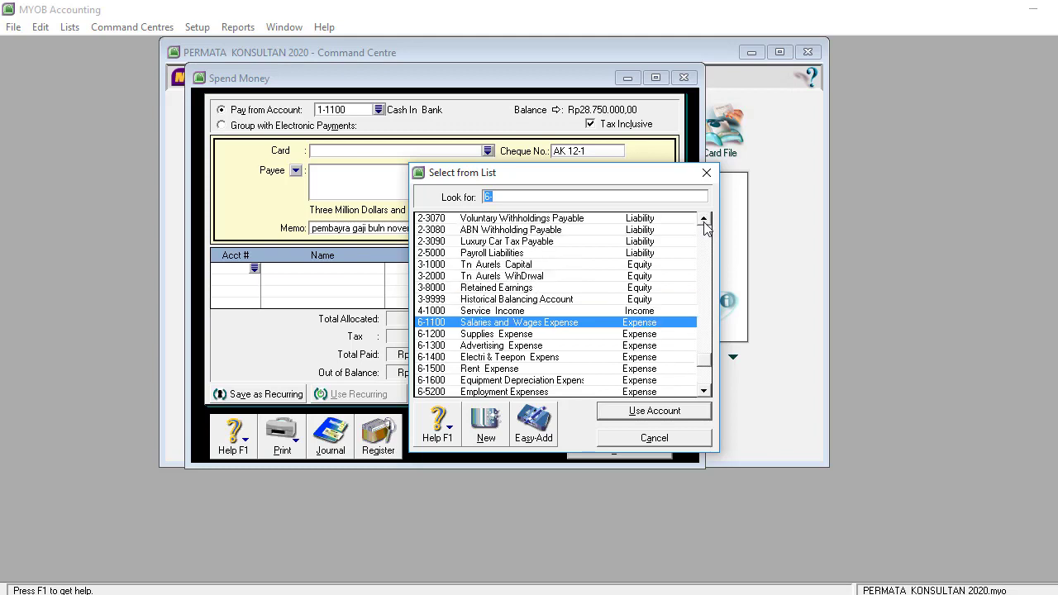
pyautogui.scroll(4, 705, 227)
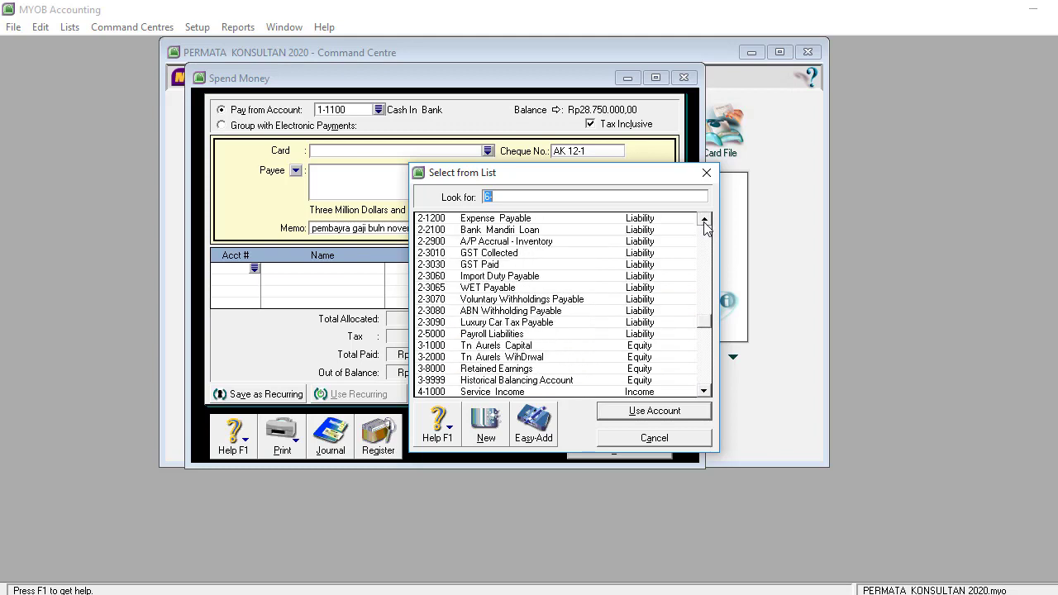
pyautogui.doubleClick(530, 252)
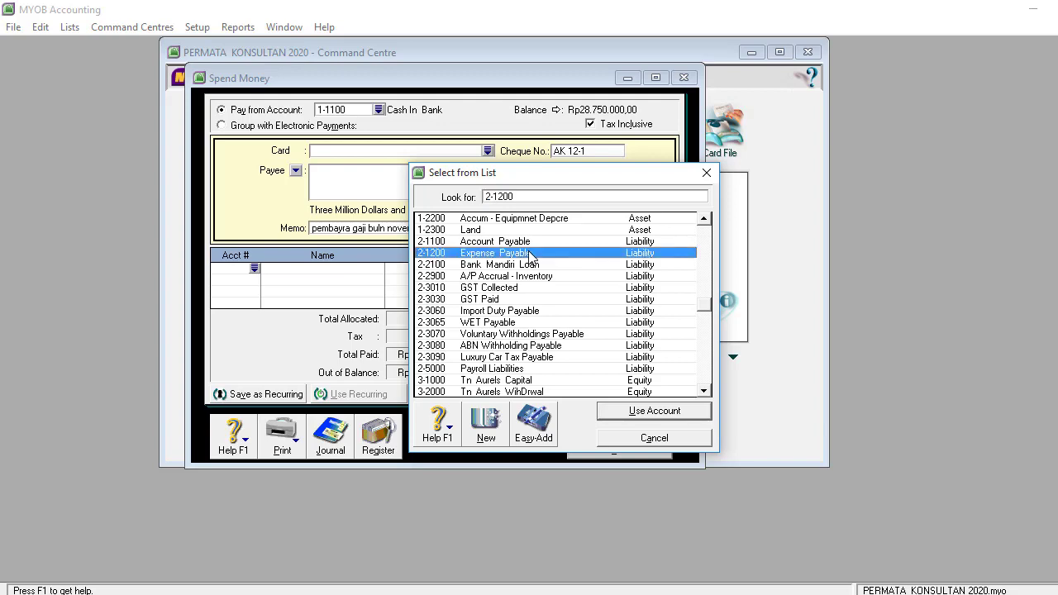
pyautogui.press('Tab')
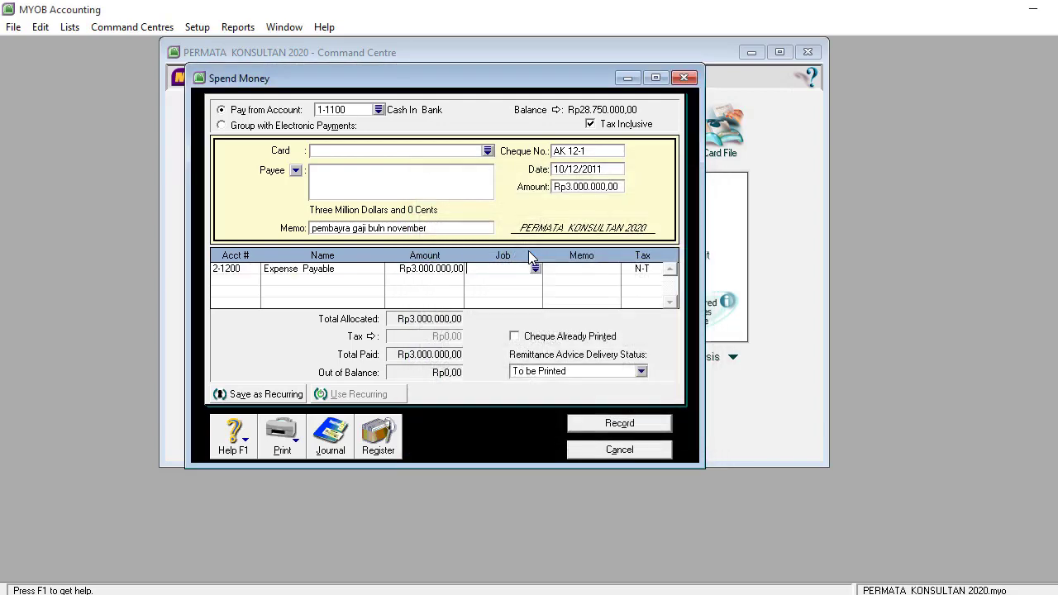
pyautogui.hotkey('ctrl', 'r')
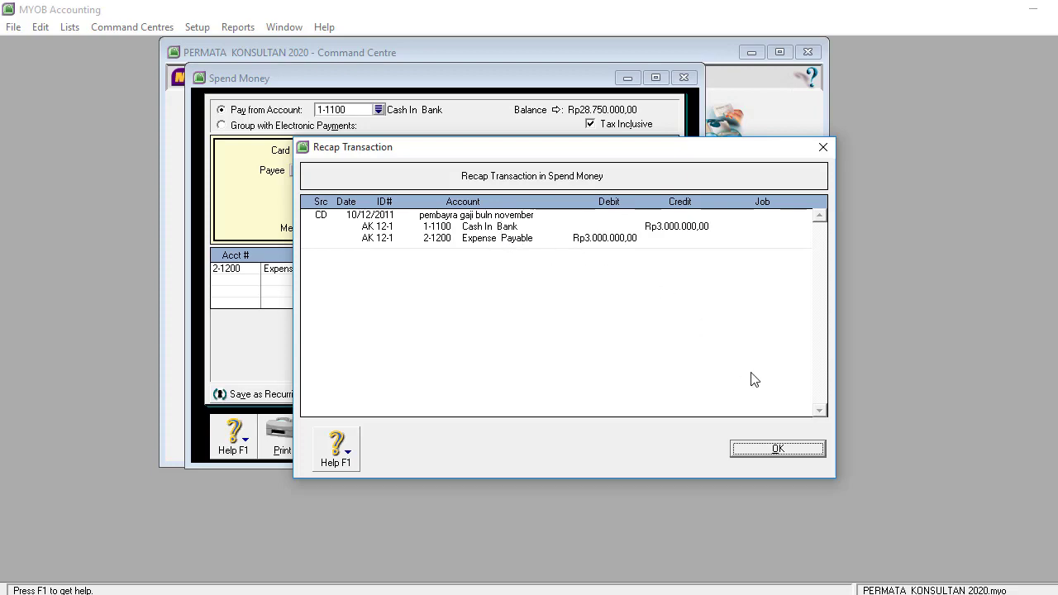
# Close the recap, record the salary payment and leave Spend Money.
pyautogui.click(761, 452)
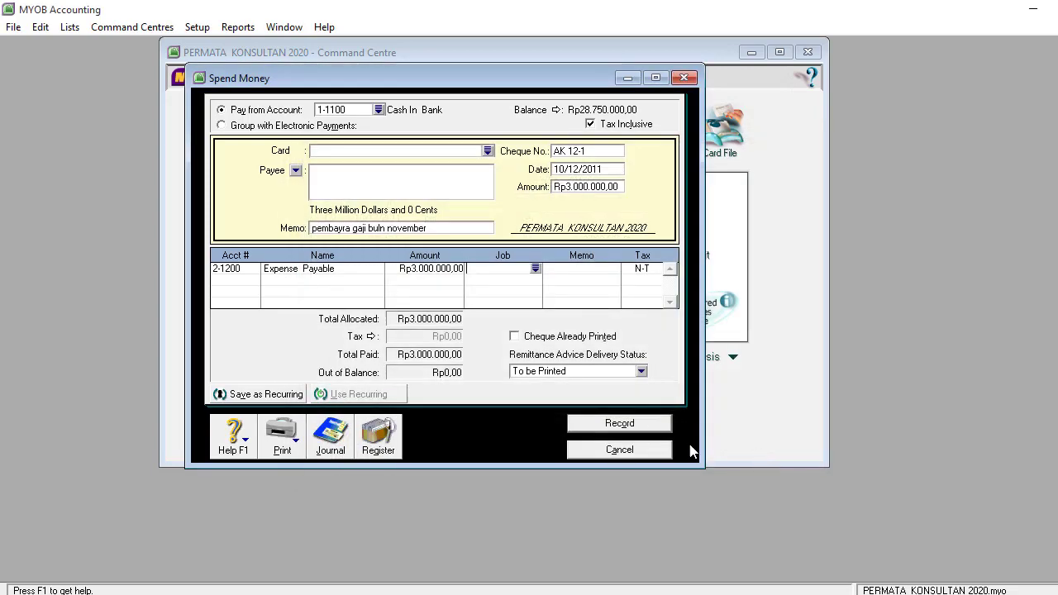
pyautogui.click(644, 426)
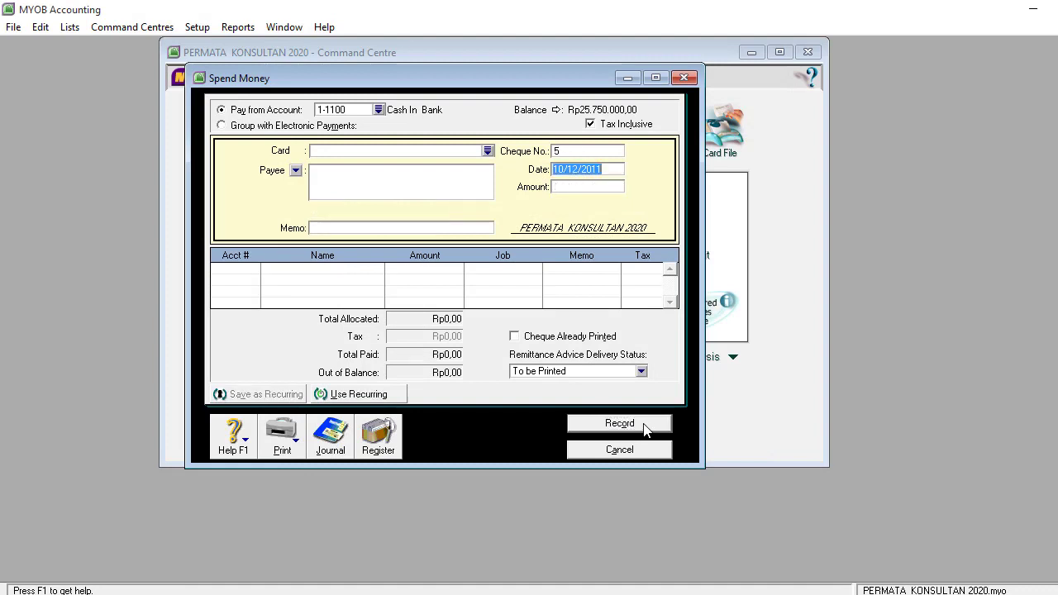
pyautogui.click(646, 452)
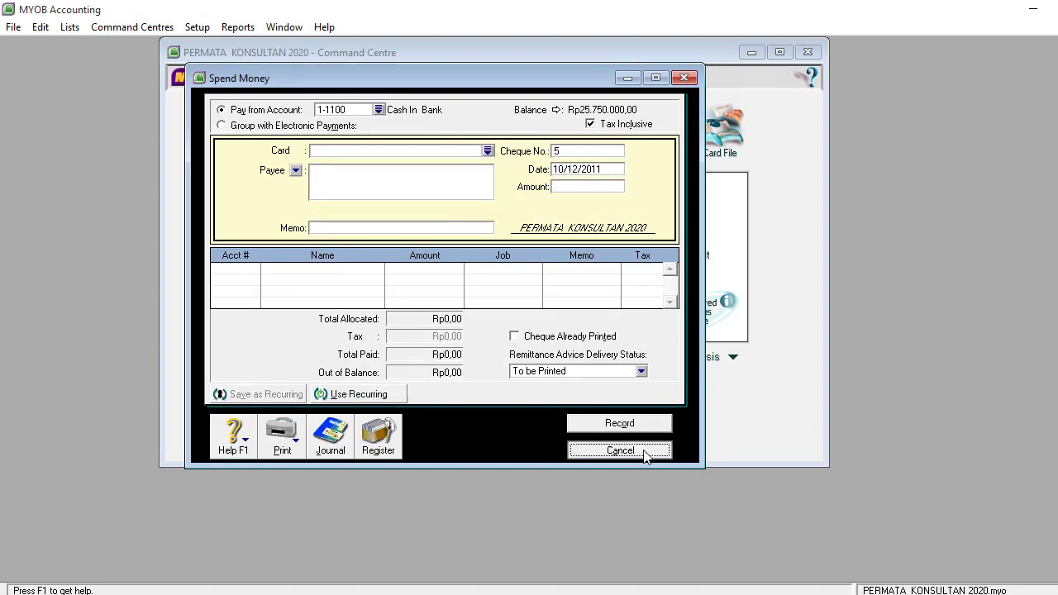
# Start a general journal entry dated 12/12/2011, keeping its default journal number.
pyautogui.click(273, 135)
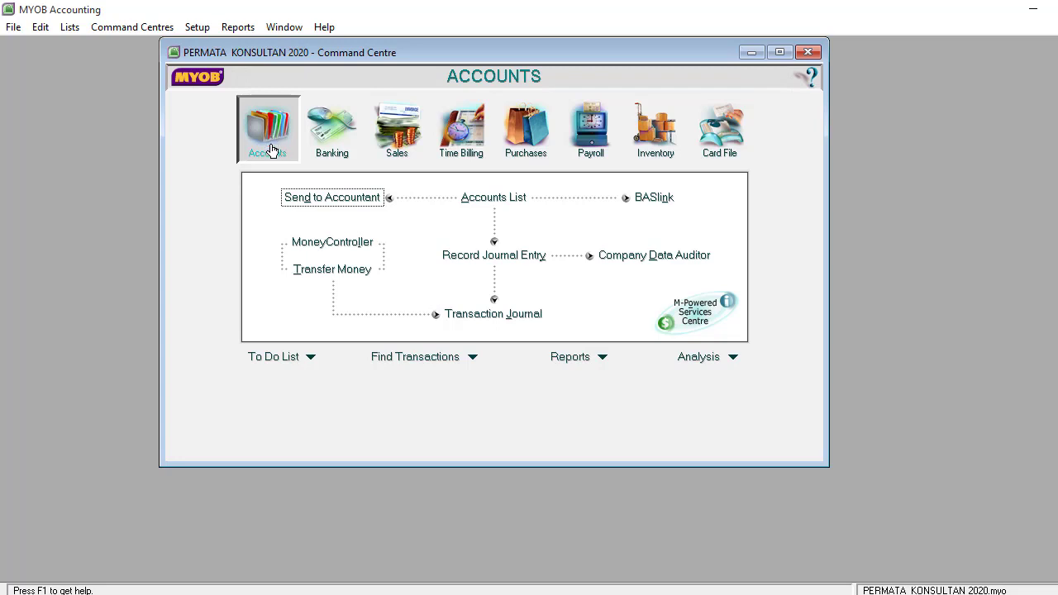
pyautogui.click(488, 255)
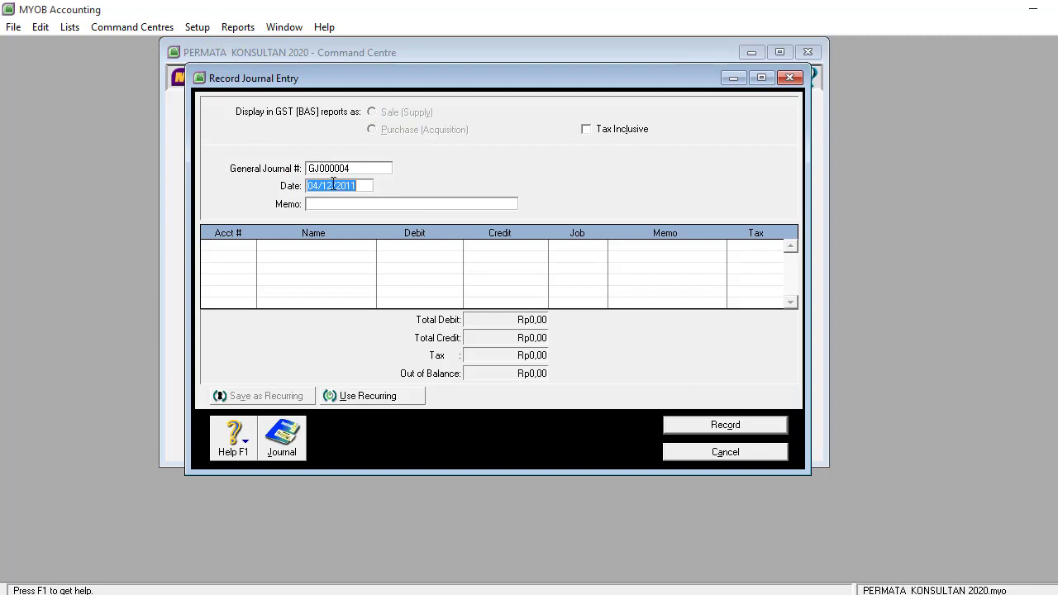
pyautogui.moveTo(318, 186); pyautogui.dragTo(308, 187)
pyautogui.write('12')
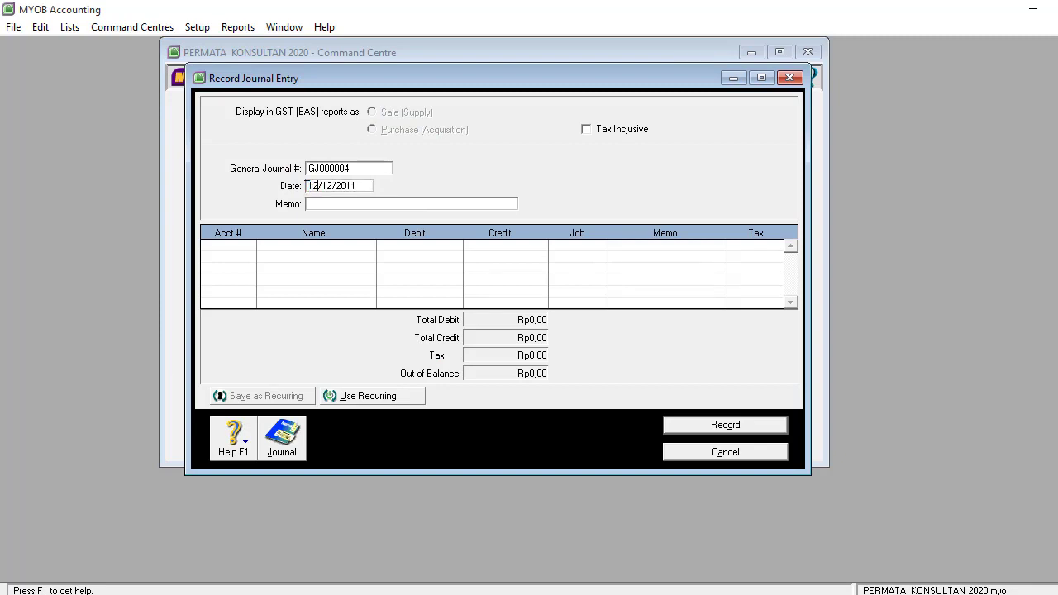
# Enter the journal memo "pembayarn rek Listrik da telepon".
pyautogui.click(352, 205)
pyautogui.write('pem')
pyautogui.write('bayar')
pyautogui.write('a')
pyautogui.write('rek L')
pyautogui.write('istr')
pyautogui.write('ik da telep')
pyautogui.write('on')
# Add a journal line debiting Rp1.200.000 to expense account 6-1400 Electri & Teepon Expens.
pyautogui.click(248, 250)
pyautogui.click(248, 248)
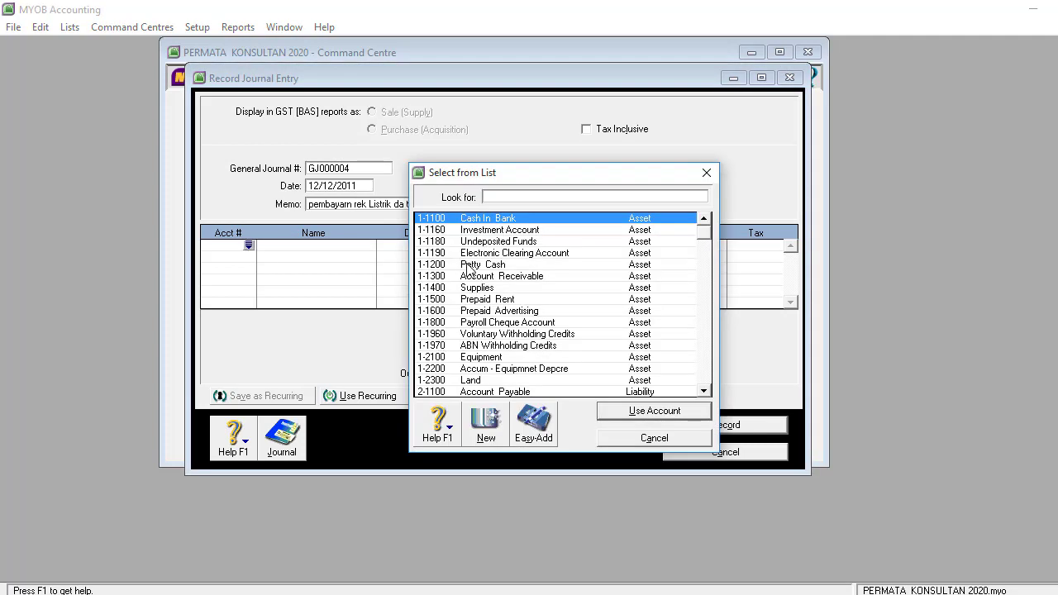
pyautogui.click(703, 392)
pyautogui.click(703, 391)
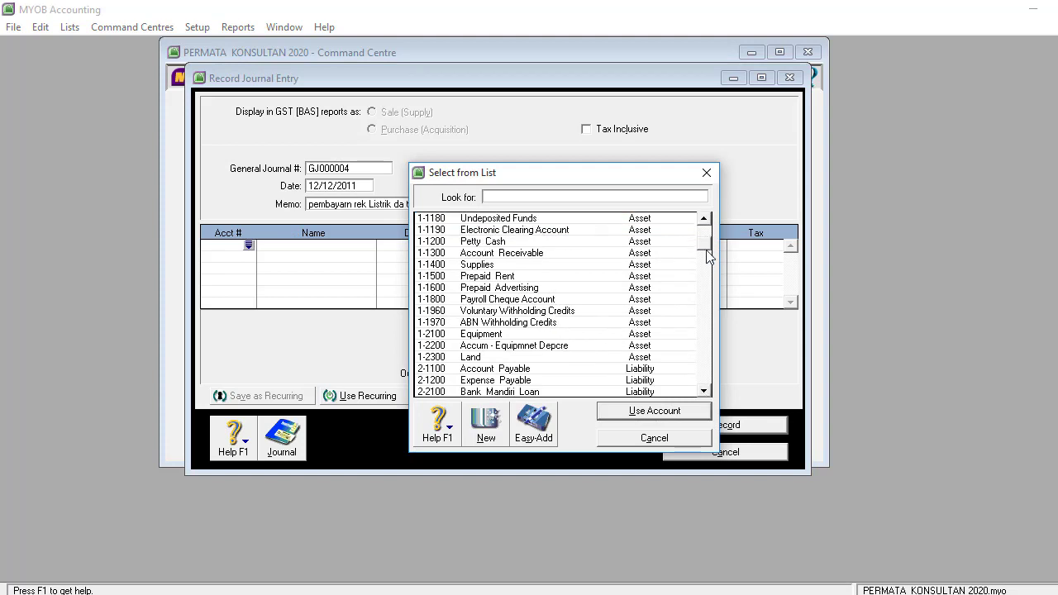
pyautogui.moveTo(705, 242); pyautogui.dragTo(706, 327)
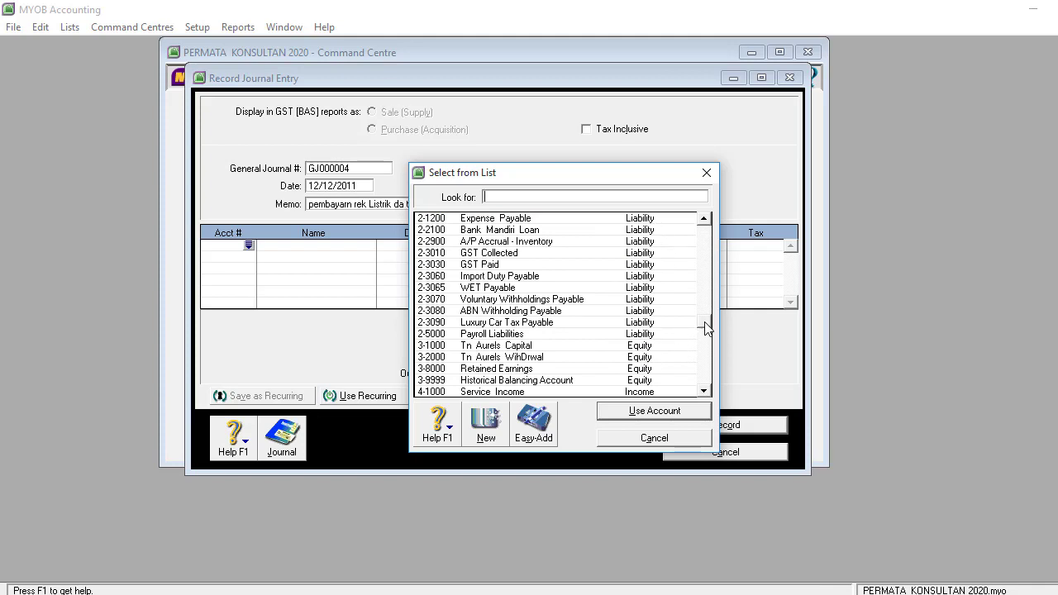
pyautogui.moveTo(702, 326); pyautogui.dragTo(708, 346)
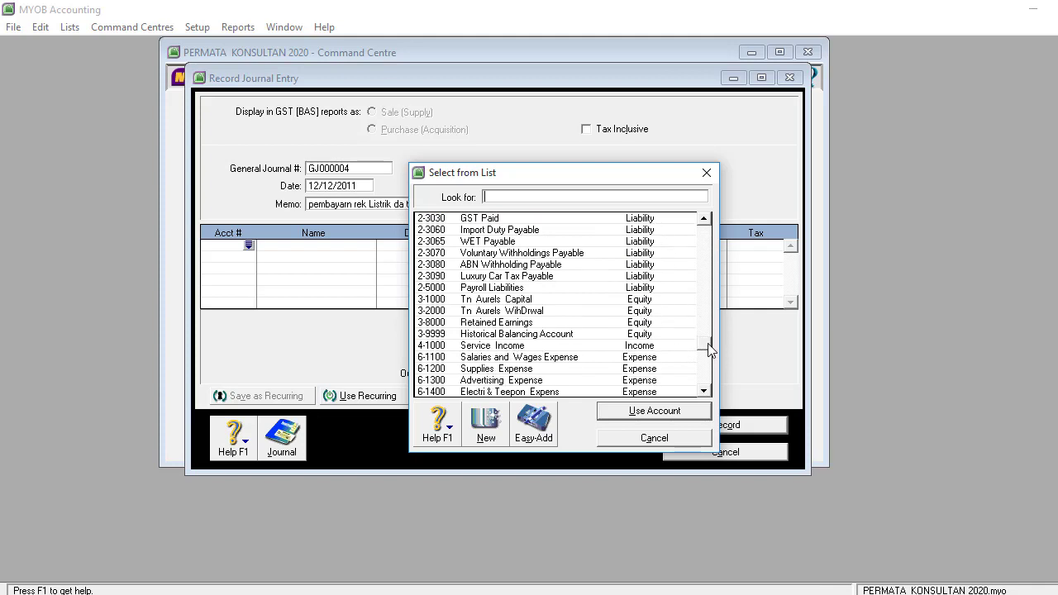
pyautogui.doubleClick(543, 391)
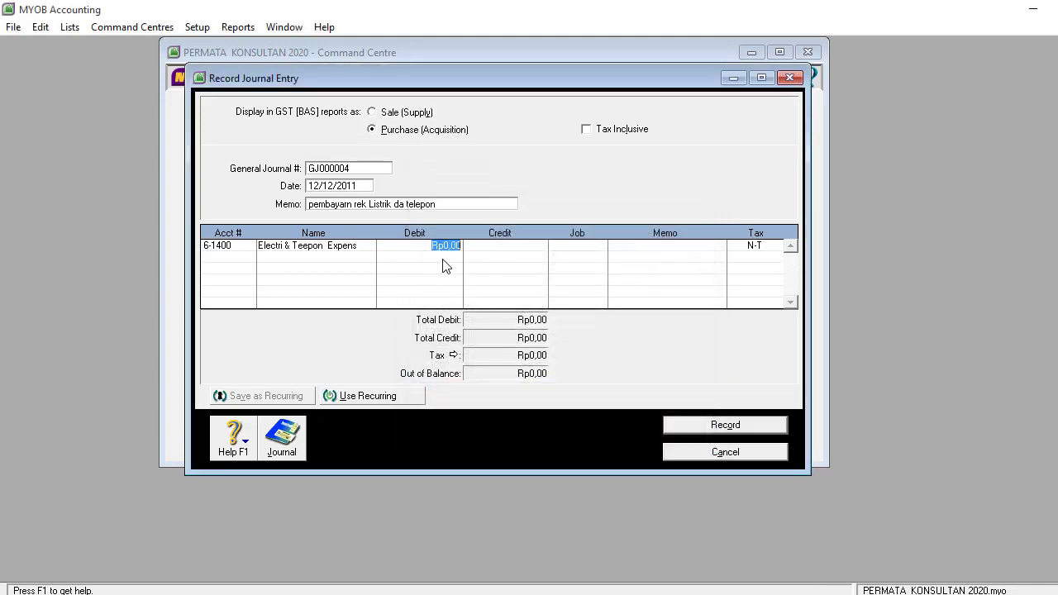
pyautogui.write('1.200.')
pyautogui.write('000')
pyautogui.press('Tab')
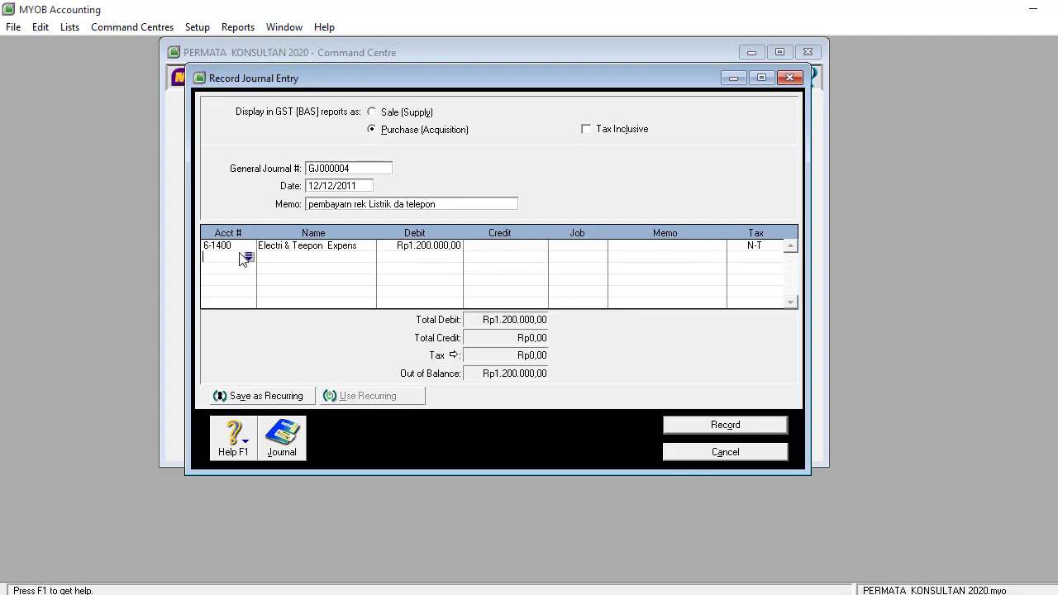
# Credit Rp1.200.000 to account 1-1200 Petty Cash, record the journal entry and leave the journal form.
pyautogui.click(247, 259)
pyautogui.click(248, 258)
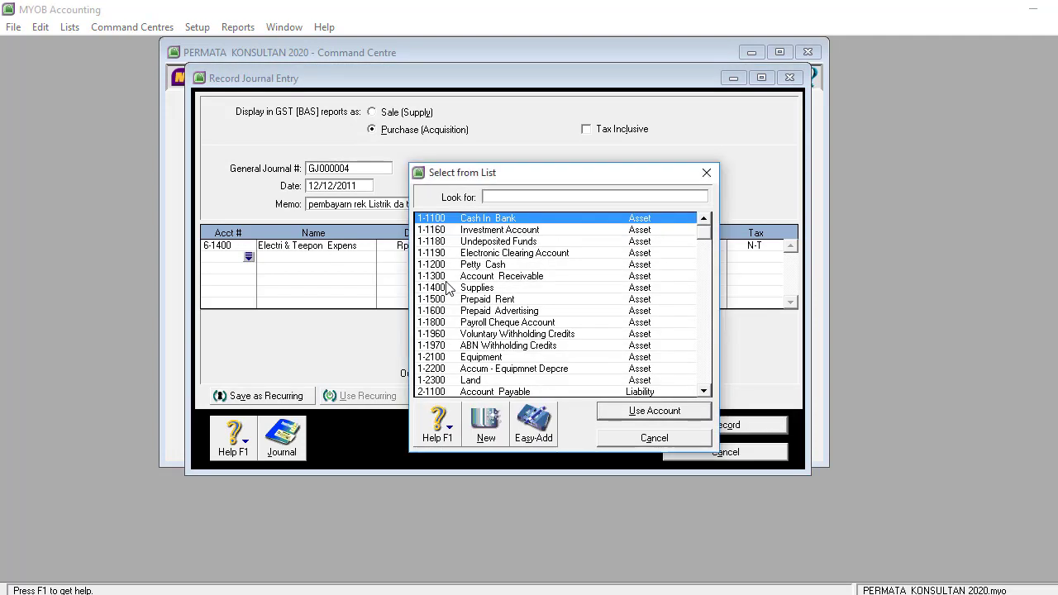
pyautogui.doubleClick(471, 265)
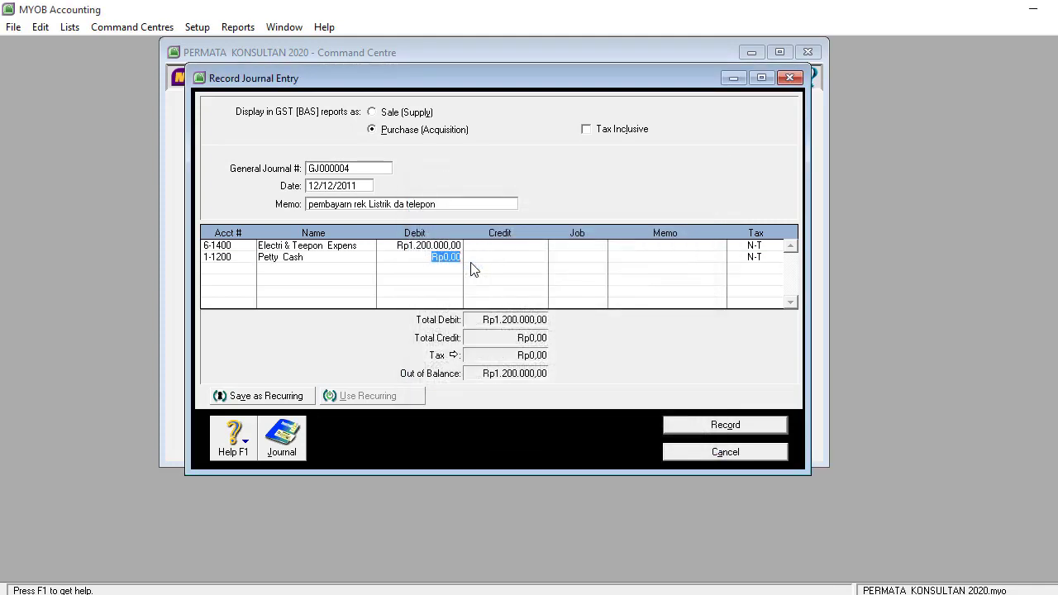
pyautogui.press('Tab')
pyautogui.press('Tab')
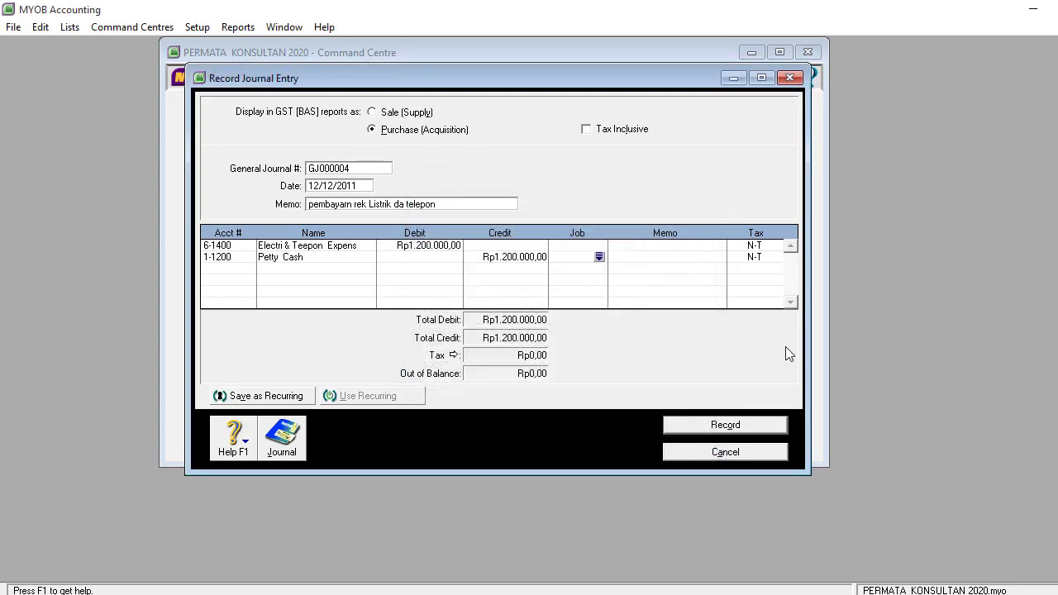
pyautogui.click(722, 429)
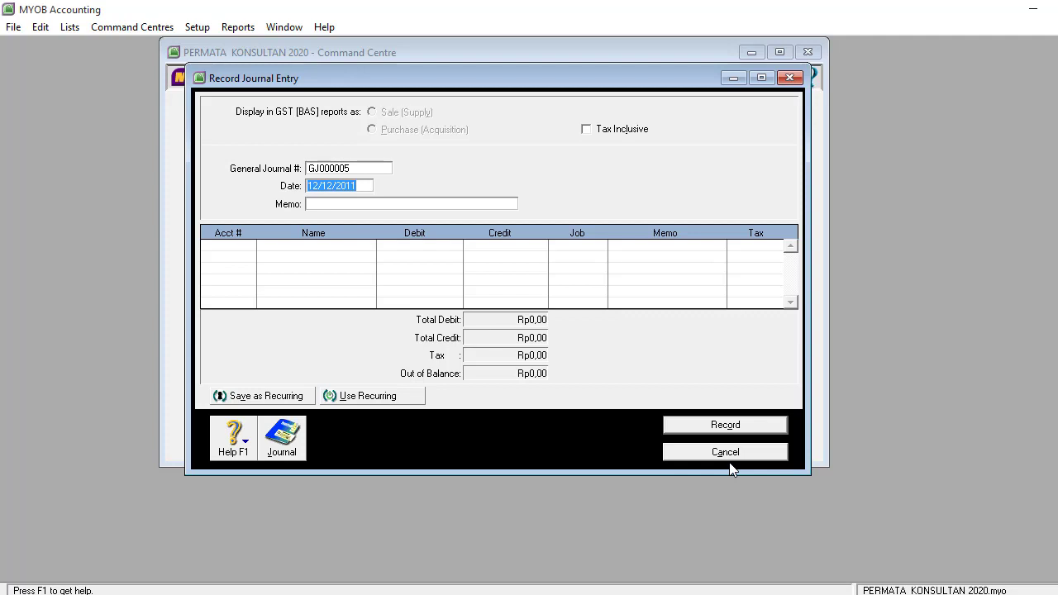
pyautogui.click(725, 452)
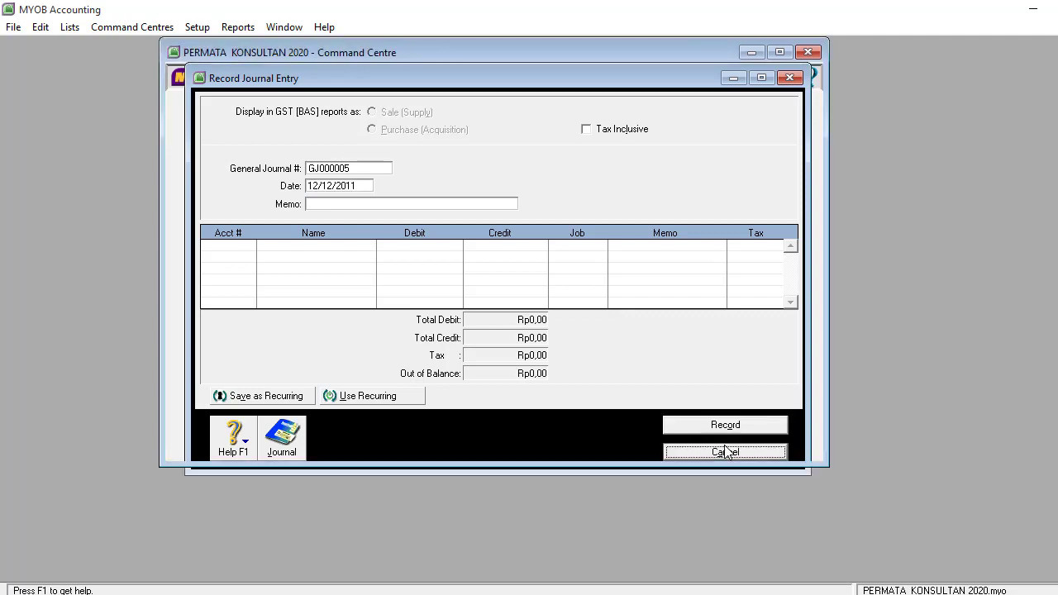
# Start a new item sales invoice for customer Tuuuunai dated 14/12/2011.
pyautogui.click(404, 142)
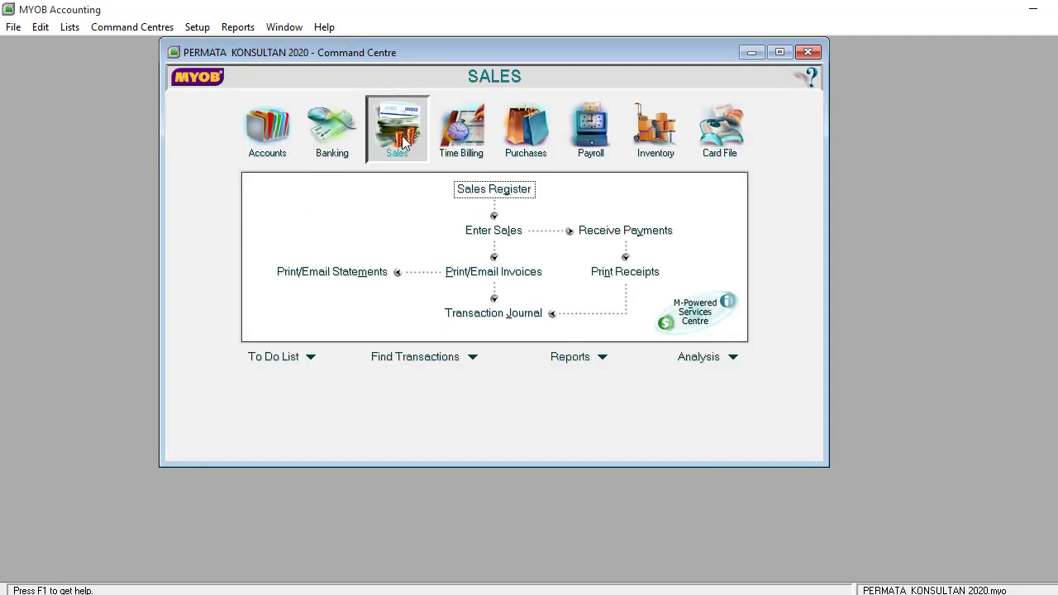
pyautogui.click(499, 234)
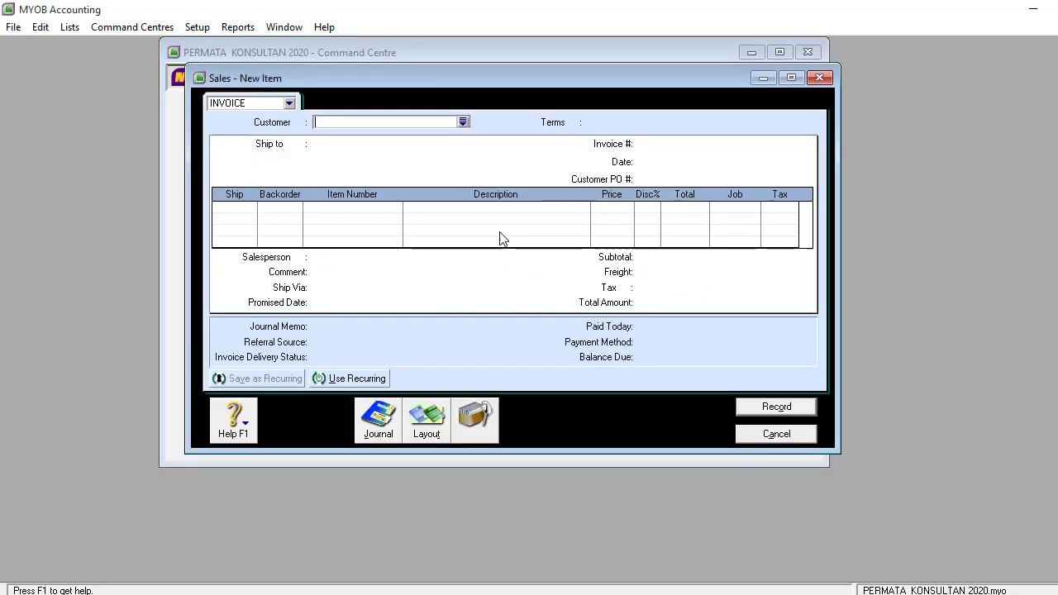
pyautogui.click(462, 122)
pyautogui.doubleClick(411, 268)
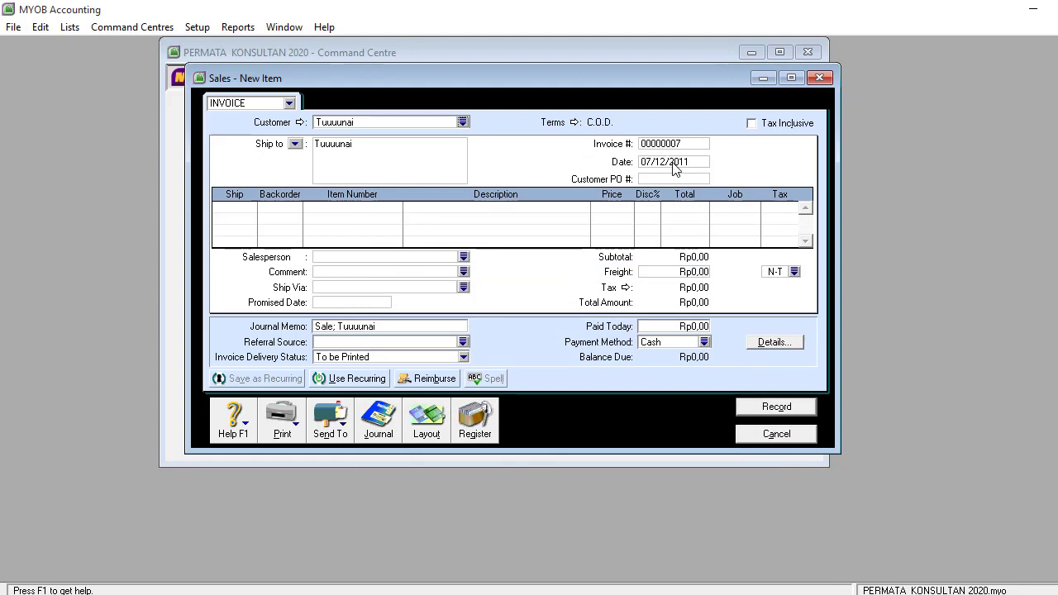
pyautogui.click(649, 165)
pyautogui.click(649, 162)
pyautogui.doubleClick(648, 162)
pyautogui.click(650, 162)
pyautogui.doubleClick(649, 162)
pyautogui.write('14')
# Add one unit of item Jasa 02 Penyusunan Lap. Keuangan to the invoice, keeping its default price and no discount.
pyautogui.click(248, 205)
pyautogui.write('1')
pyautogui.press('Tab')
pyautogui.press('Tab')
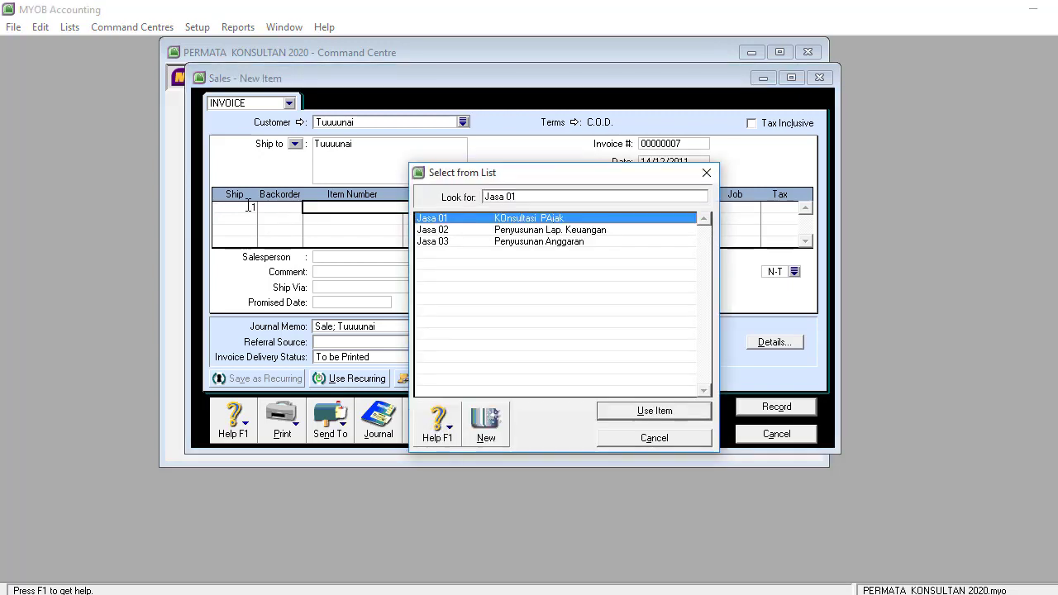
pyautogui.doubleClick(519, 230)
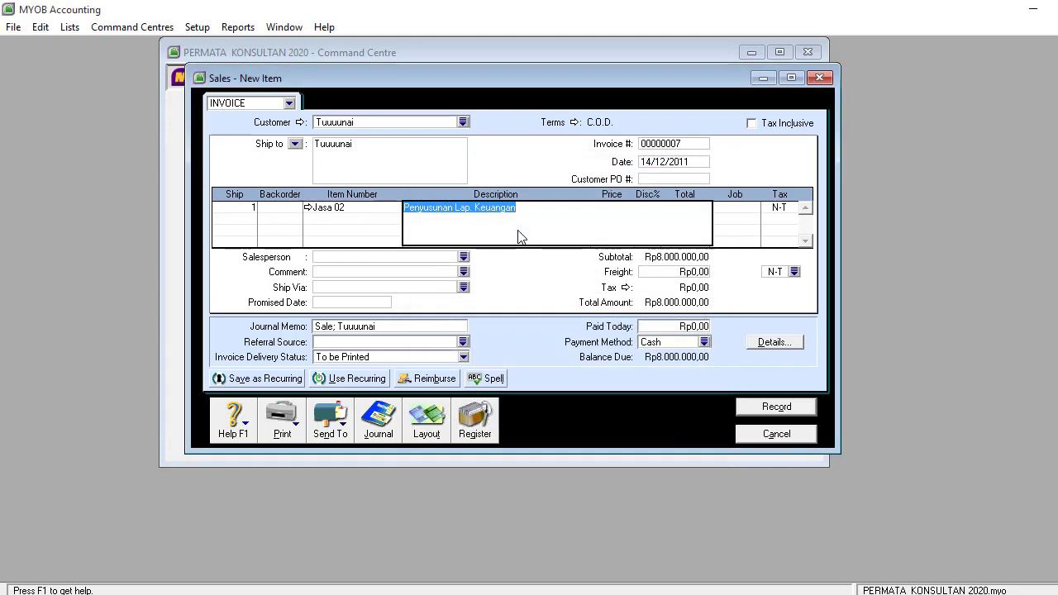
pyautogui.press('Tab')
pyautogui.press('Tab')
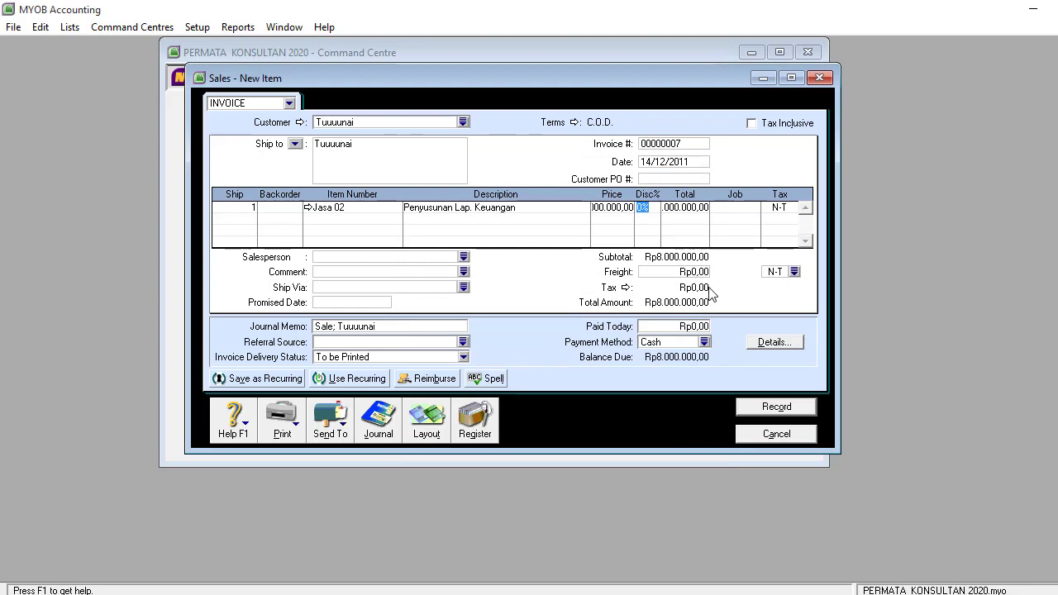
# Set the amount paid today to Rp8.000.000 in cash and display the transaction recap.
pyautogui.click(677, 329)
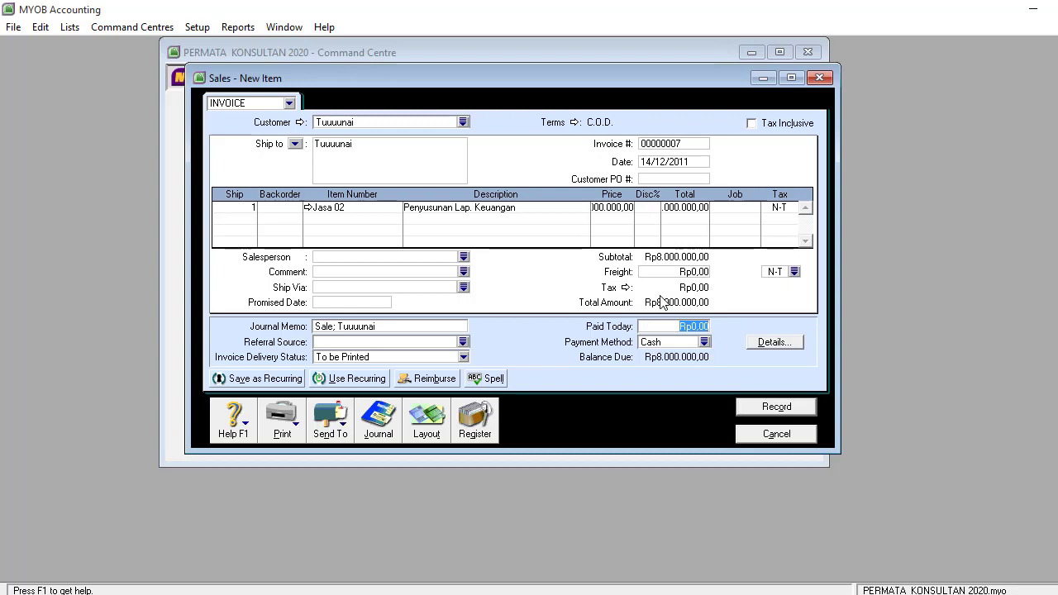
pyautogui.write('8.000.')
pyautogui.write('000000')
pyautogui.press('Tab')
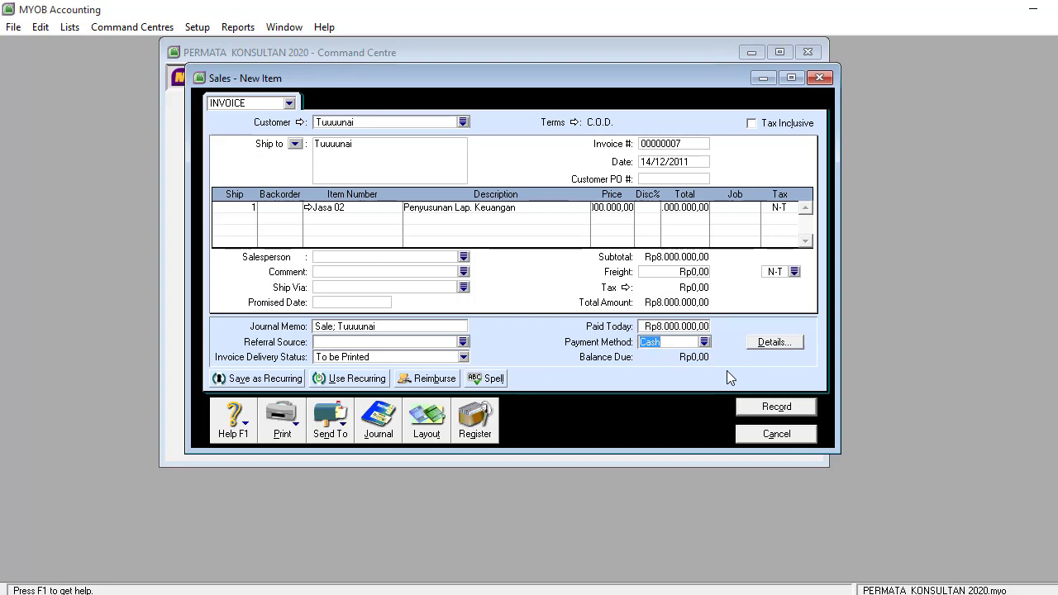
pyautogui.hotkey('ctrl', 'r')
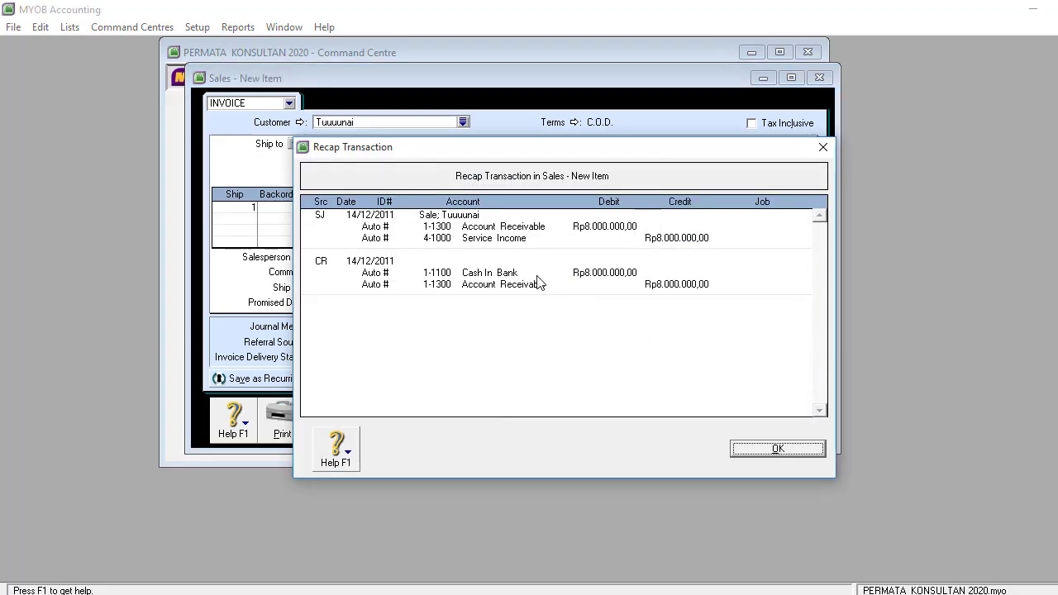
# Close the recap, record the sales invoice without spelling corrections and leave the sales form.
pyautogui.click(774, 450)
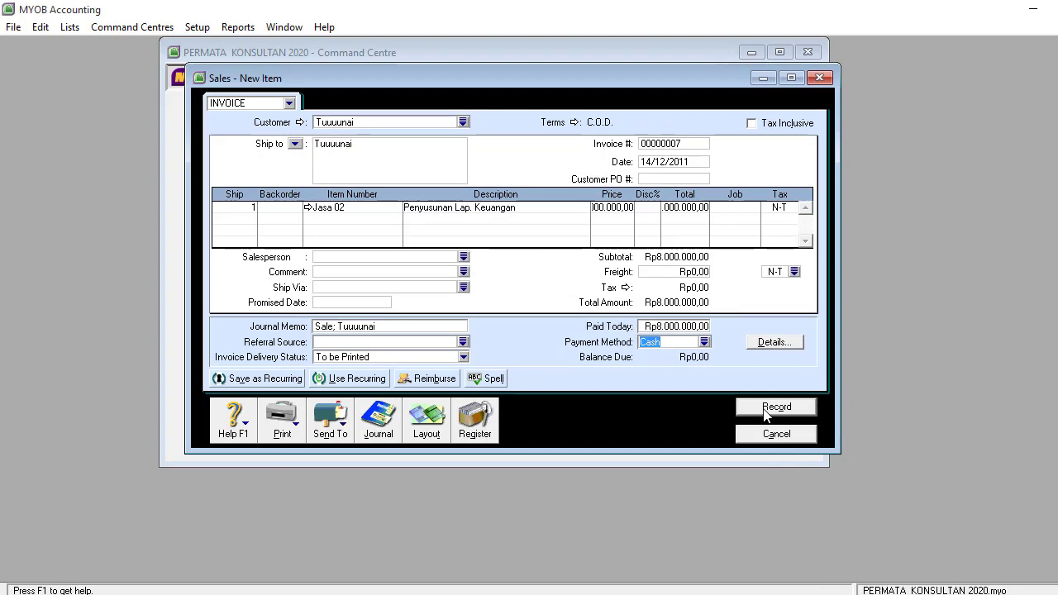
pyautogui.click(764, 411)
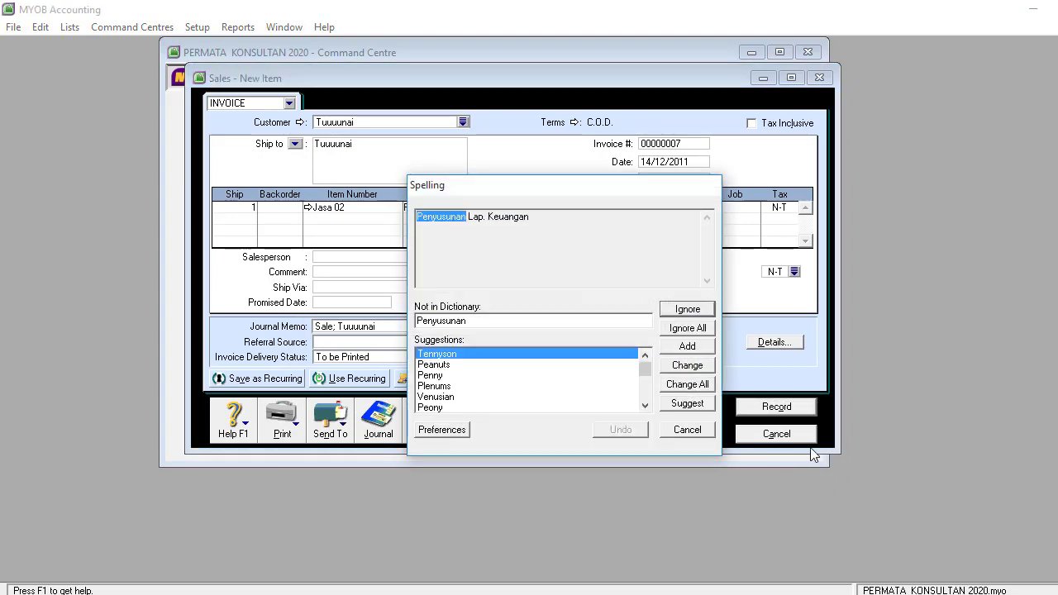
pyautogui.click(701, 430)
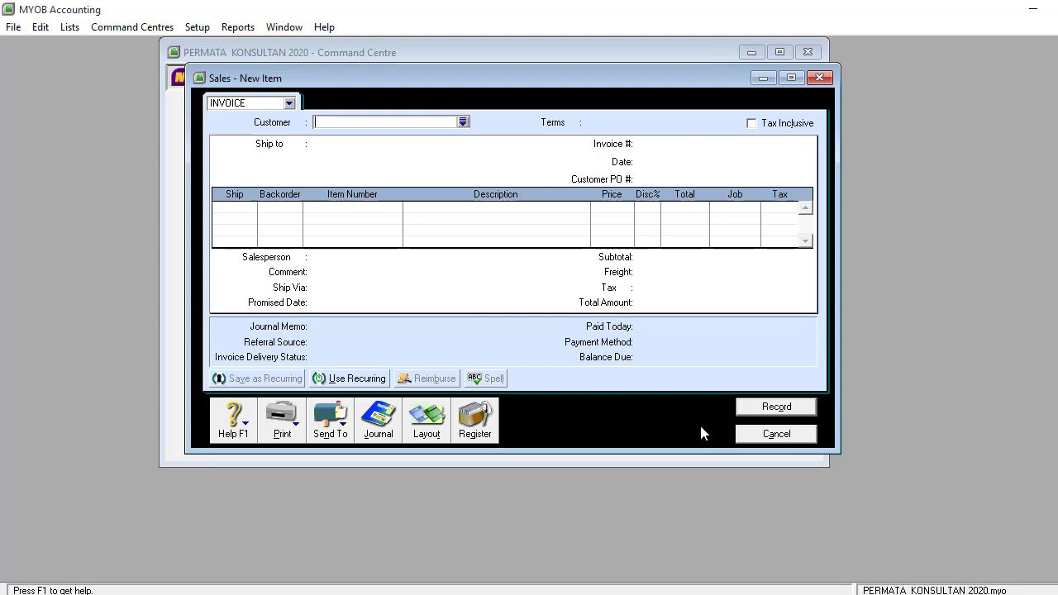
pyautogui.click(759, 435)
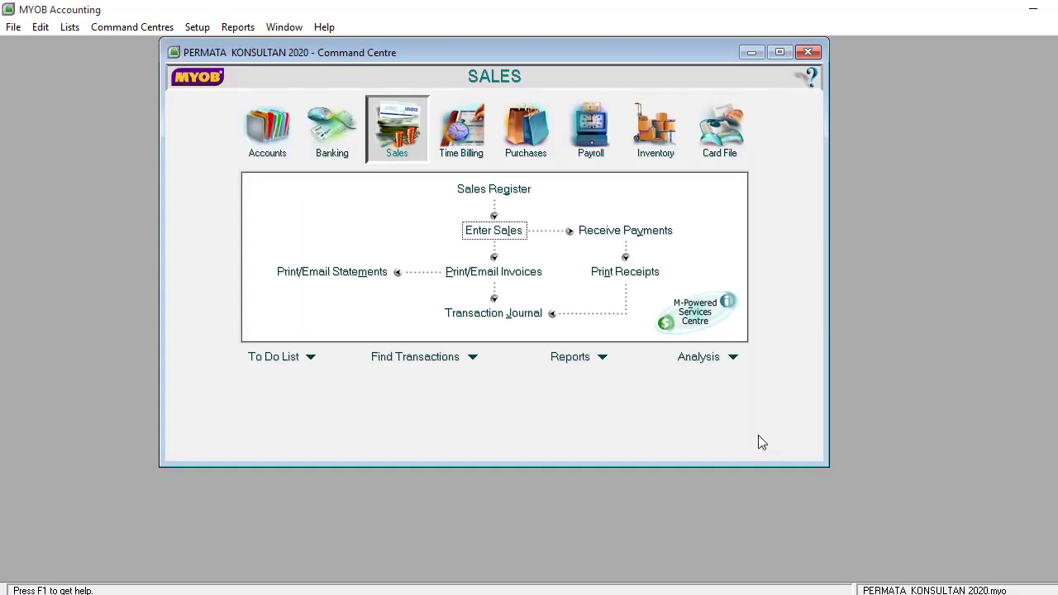
# Start a bill payment to supplier PT. Graha Media dated 17/12/2011 for Rp2.500.000 from account 1-1100 Cash In Bank.
pyautogui.click(525, 146)
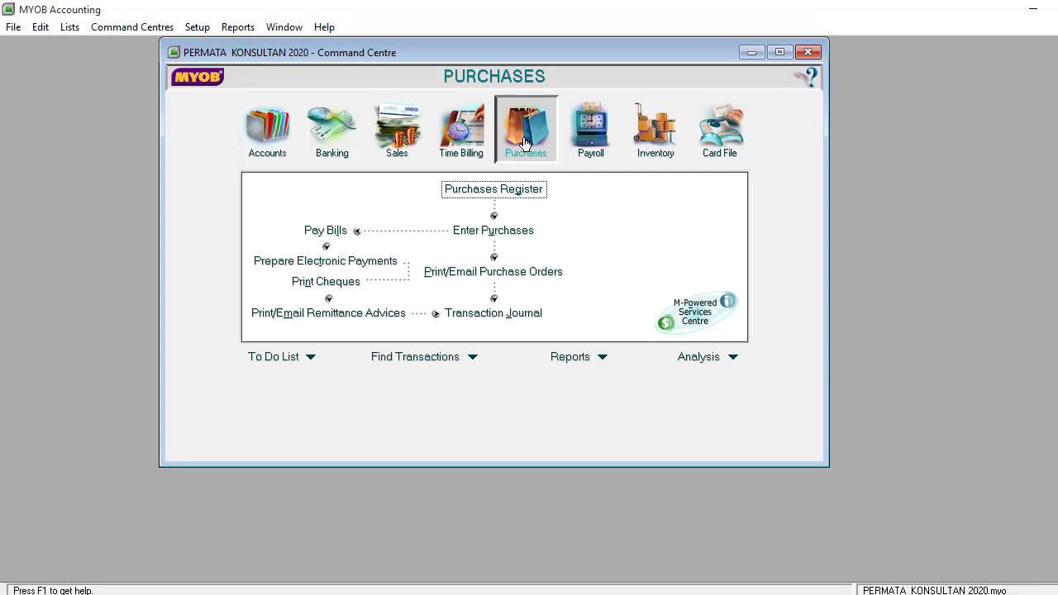
pyautogui.click(322, 232)
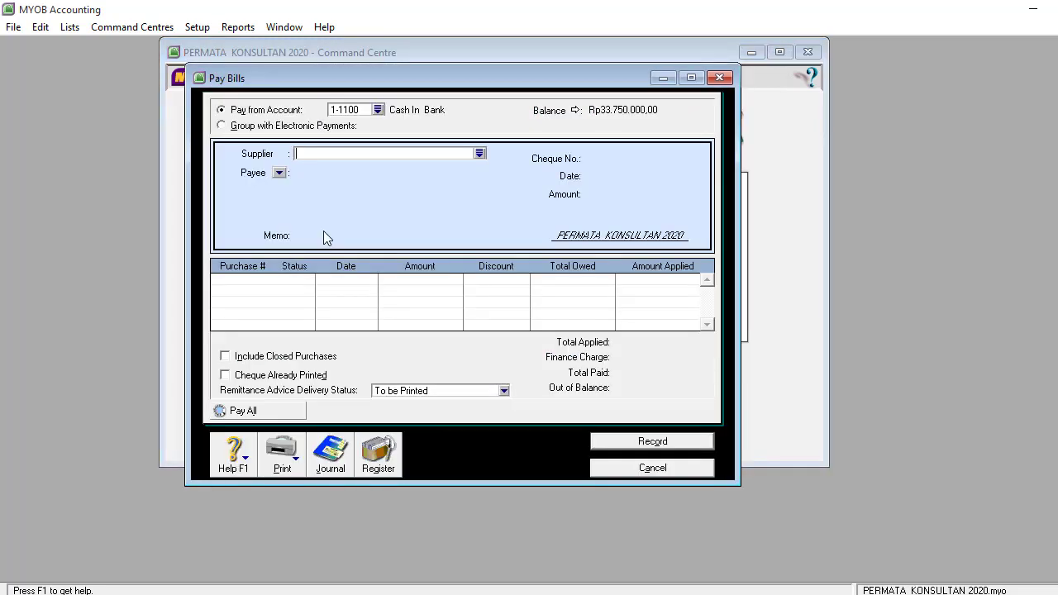
pyautogui.click(478, 155)
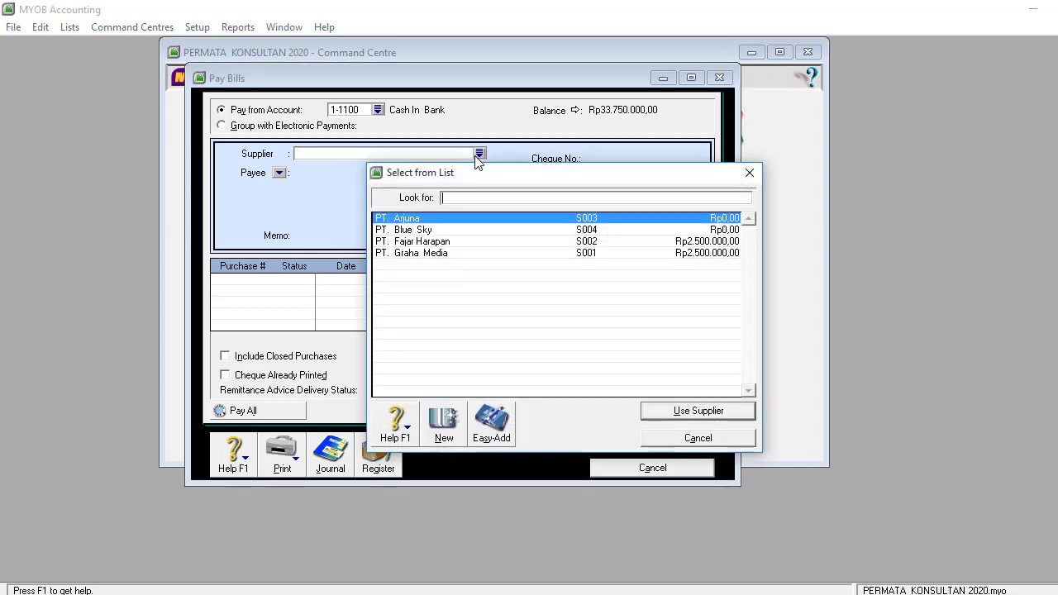
pyautogui.doubleClick(434, 251)
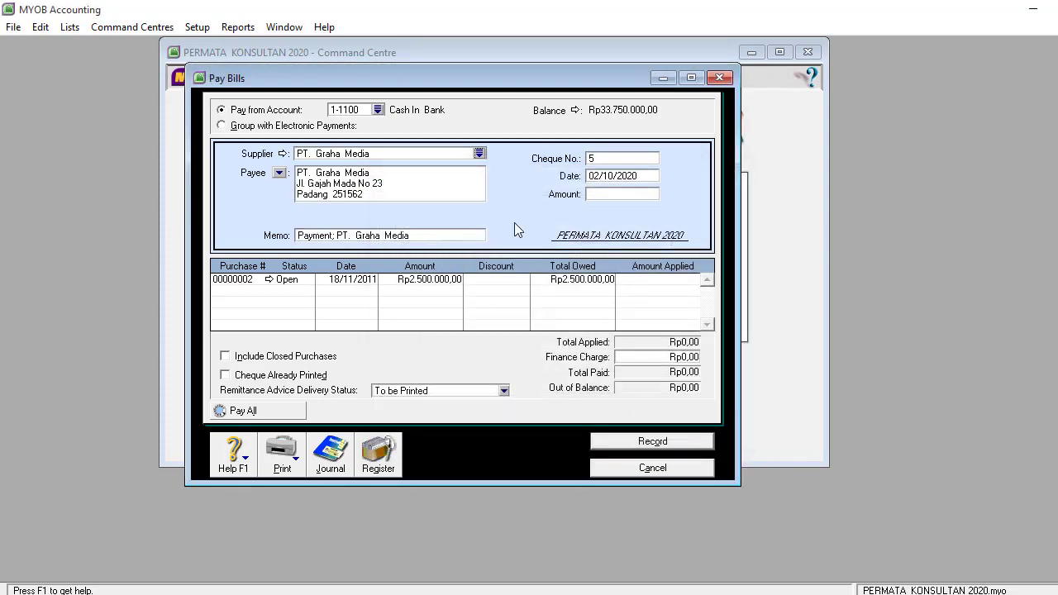
pyautogui.click(603, 178)
pyautogui.write('17/12')
pyautogui.write('/2011')
pyautogui.write('00000')
pyautogui.press('Tab')
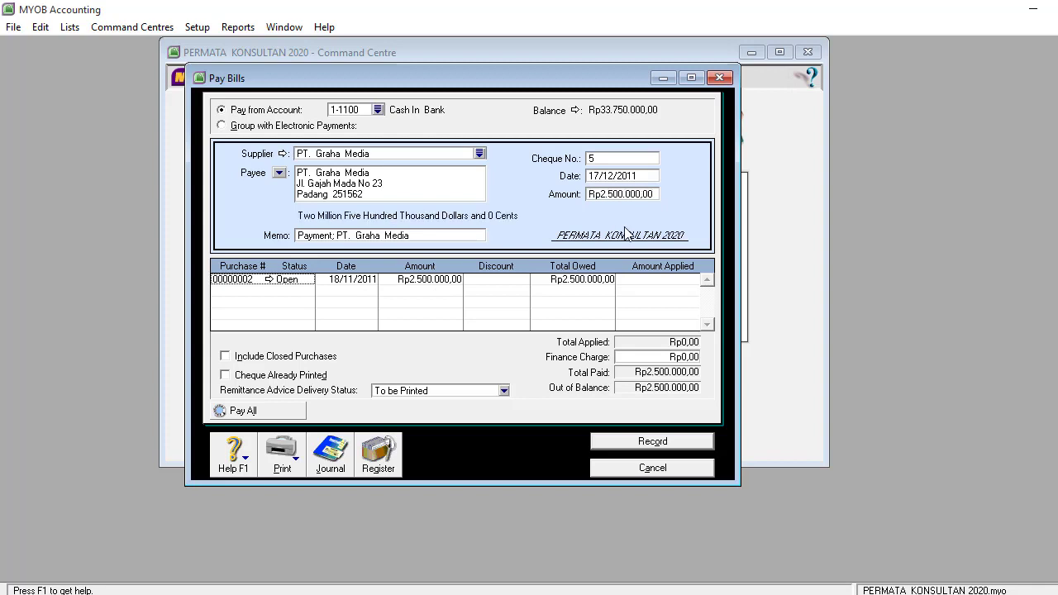
# Apply the full Rp2.500.000 to the open purchase of 18/11/2011 and record the bill payment.
pyautogui.click(626, 279)
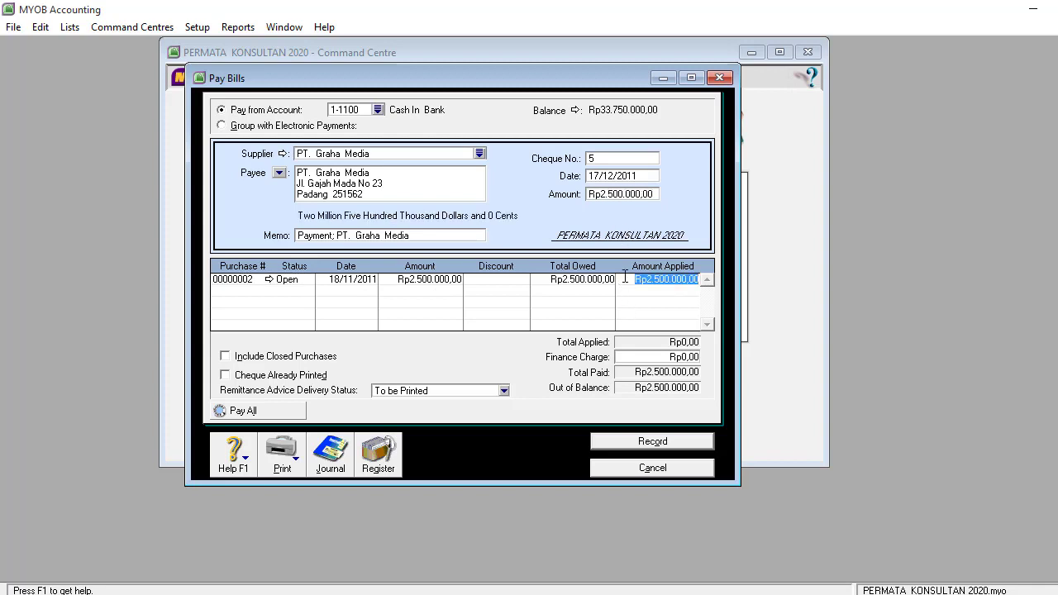
pyautogui.press('Tab')
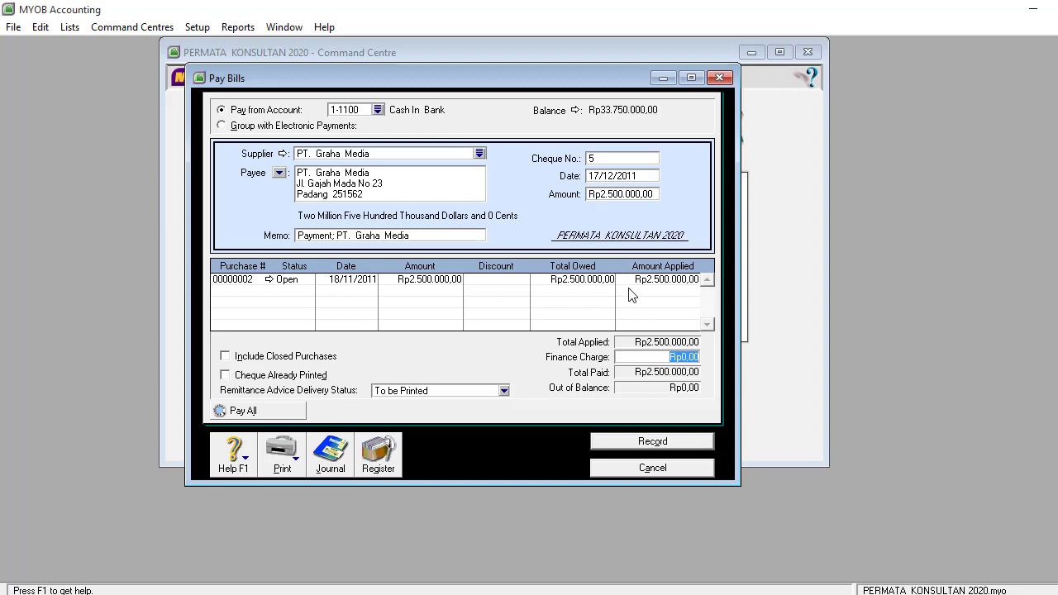
pyautogui.click(652, 444)
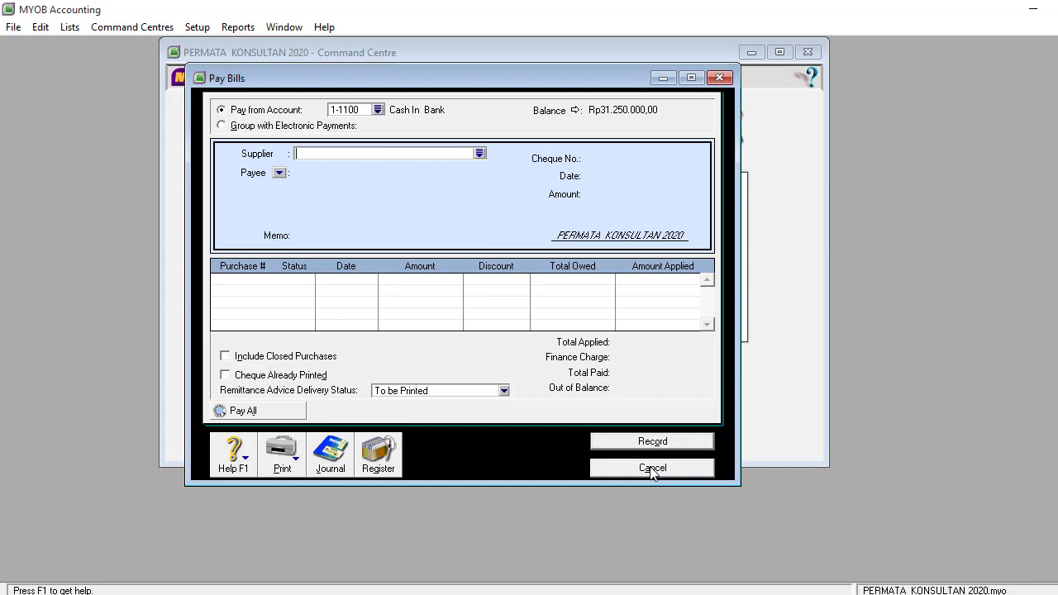
# Start a bill payment to supplier PT. Fajar Harapan dated 20/12/2011 for Rp2.500.000.
pyautogui.click(479, 154)
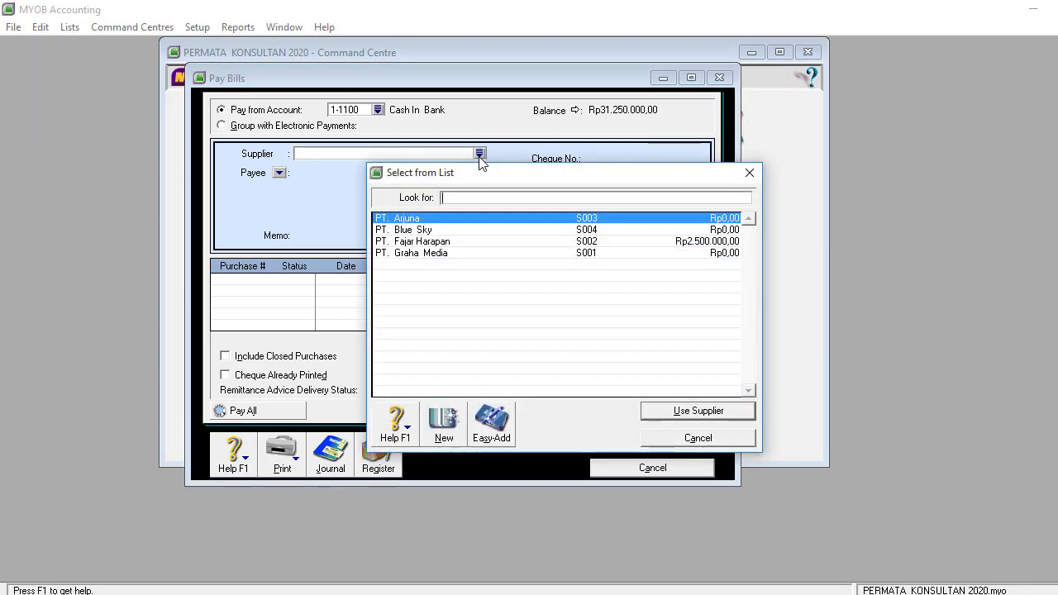
pyautogui.doubleClick(431, 241)
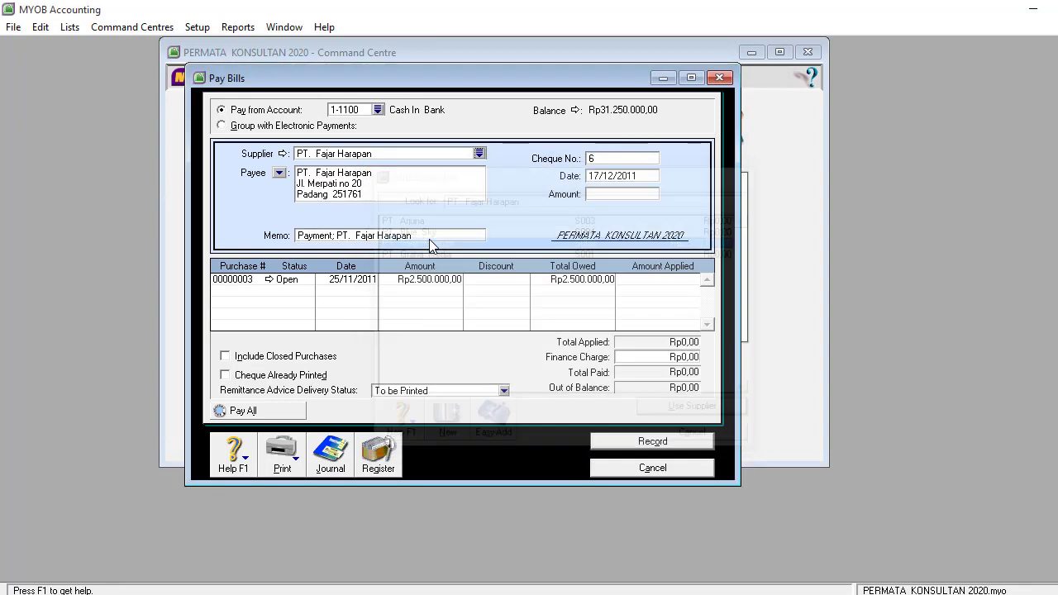
pyautogui.click(620, 176)
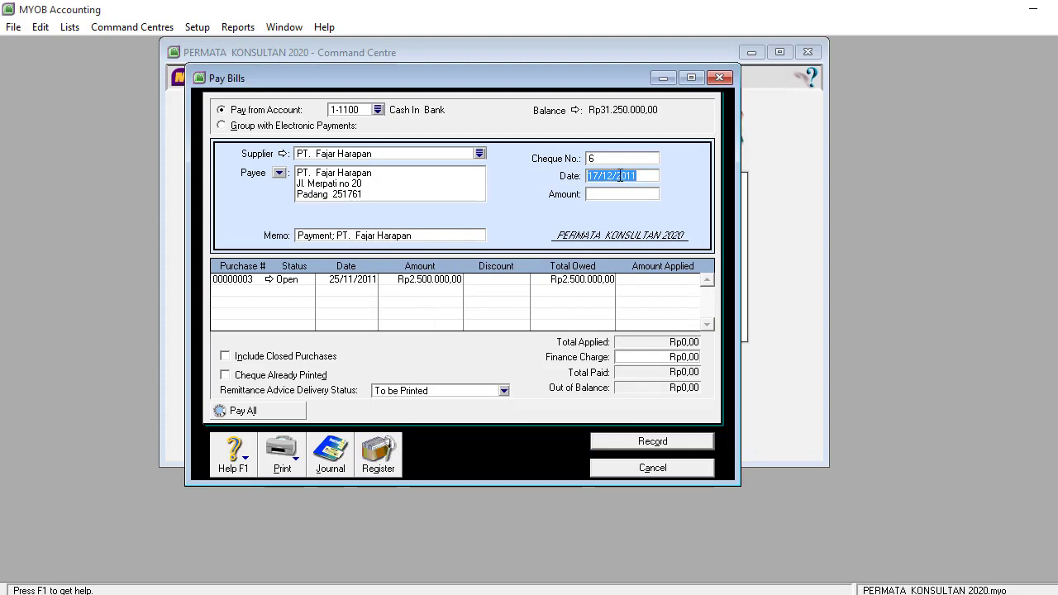
pyautogui.write('20/12/20')
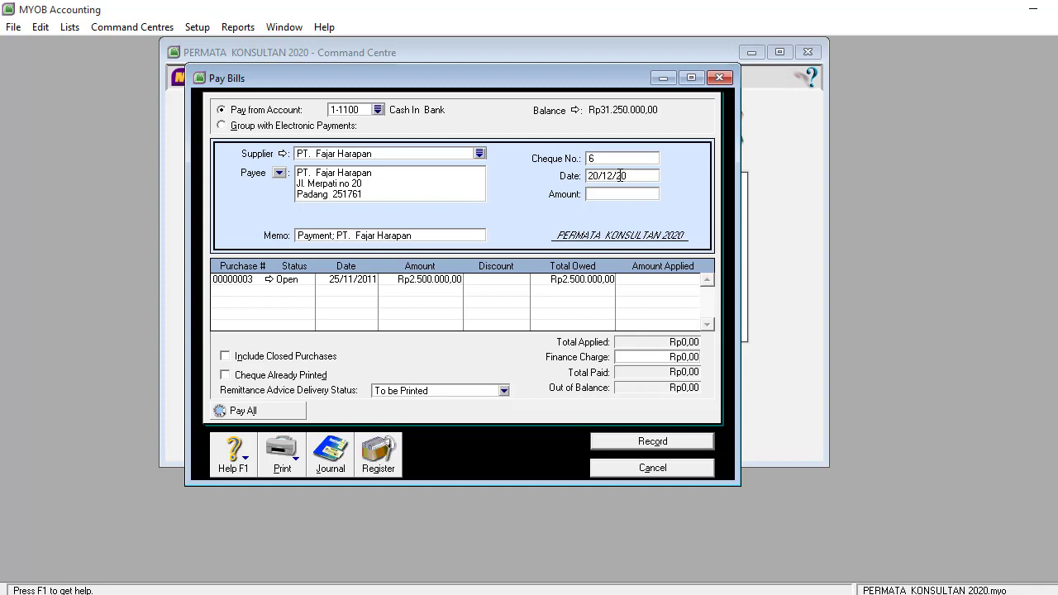
pyautogui.write('11')
pyautogui.click(625, 194)
pyautogui.write('2.5')
pyautogui.write('00.00')
pyautogui.write('0')
pyautogui.press('Tab')
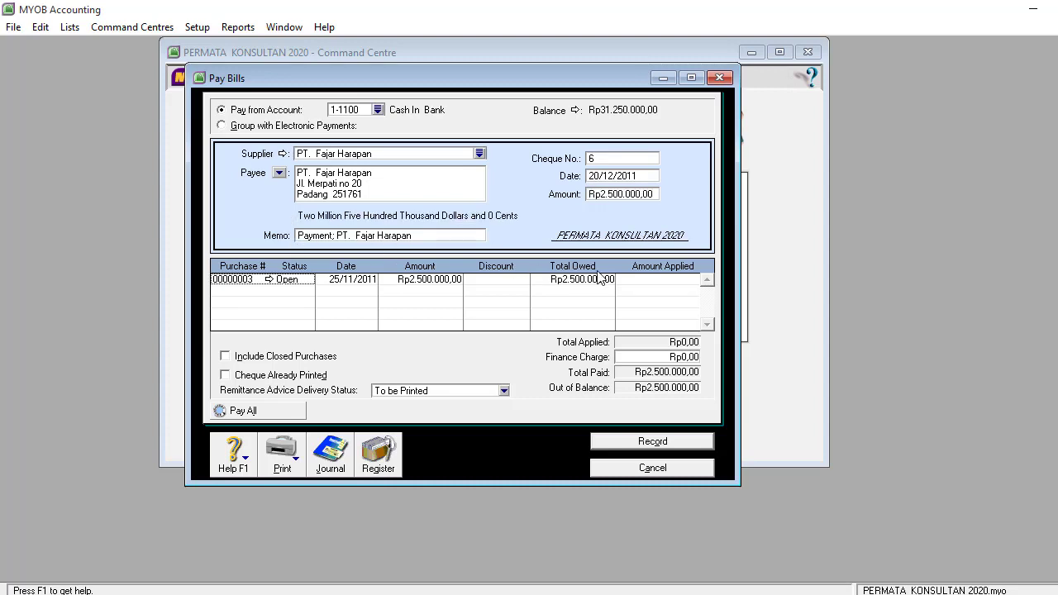
# Apply the full Rp2.500.000 to the open purchase of 25/11/2011, check the recap, record the payment and leave the bill payment form.
pyautogui.click(638, 280)
pyautogui.press('Tab')
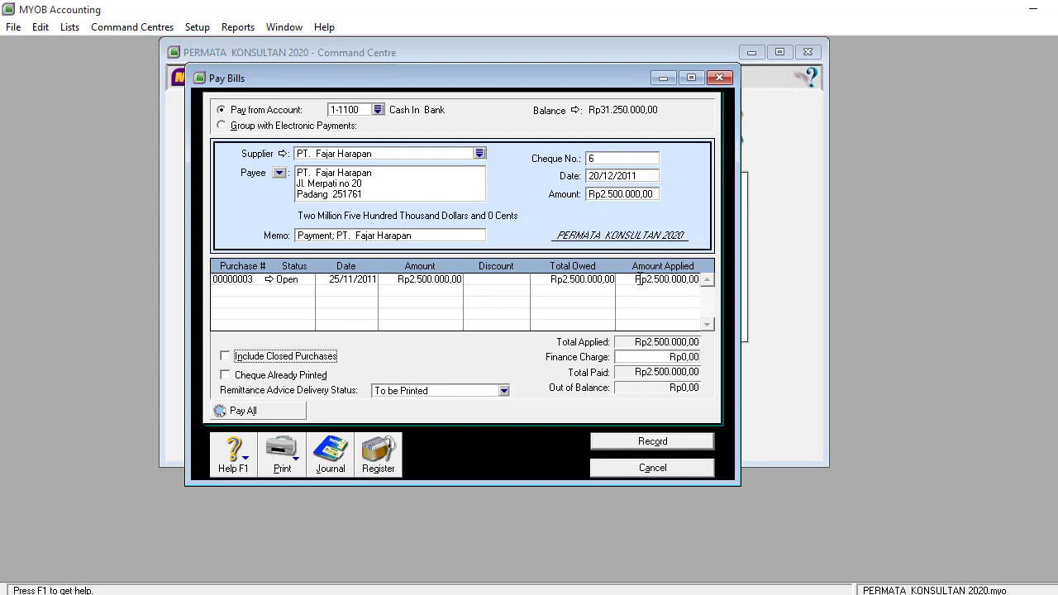
pyautogui.hotkey('ctrl', 'r')
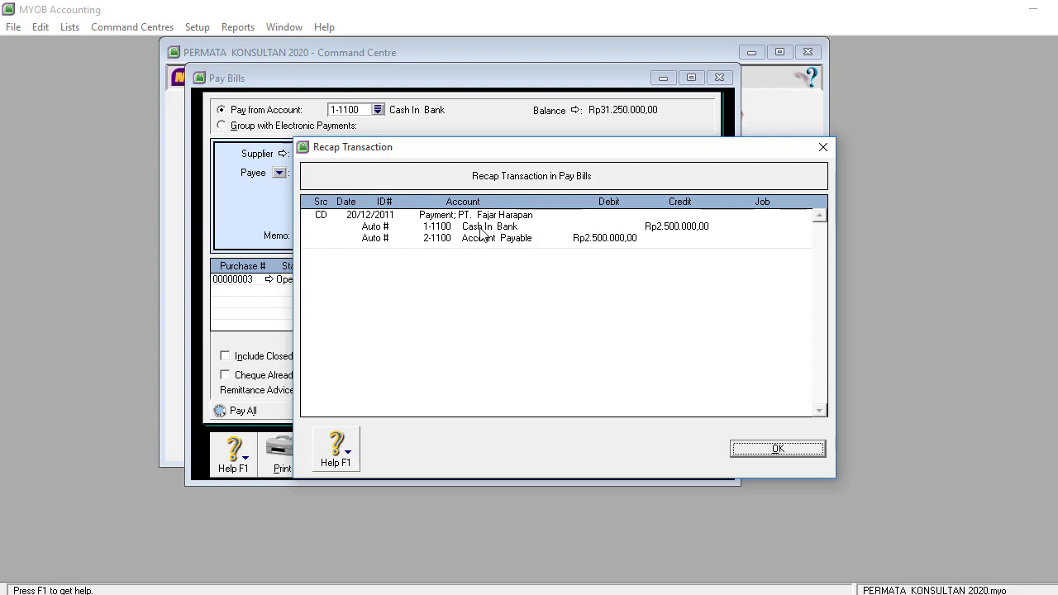
pyautogui.click(758, 454)
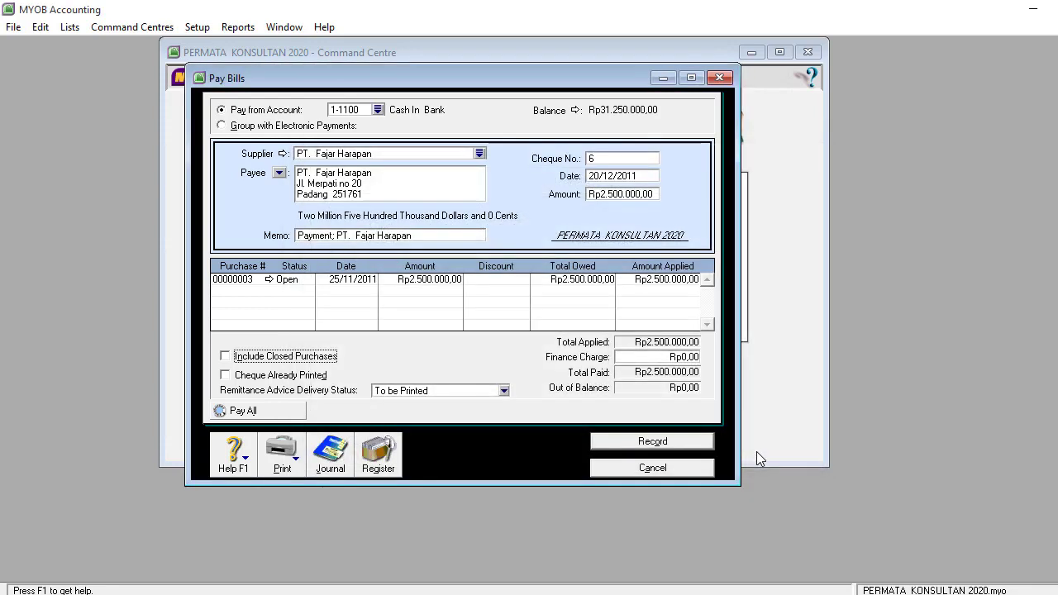
pyautogui.click(653, 441)
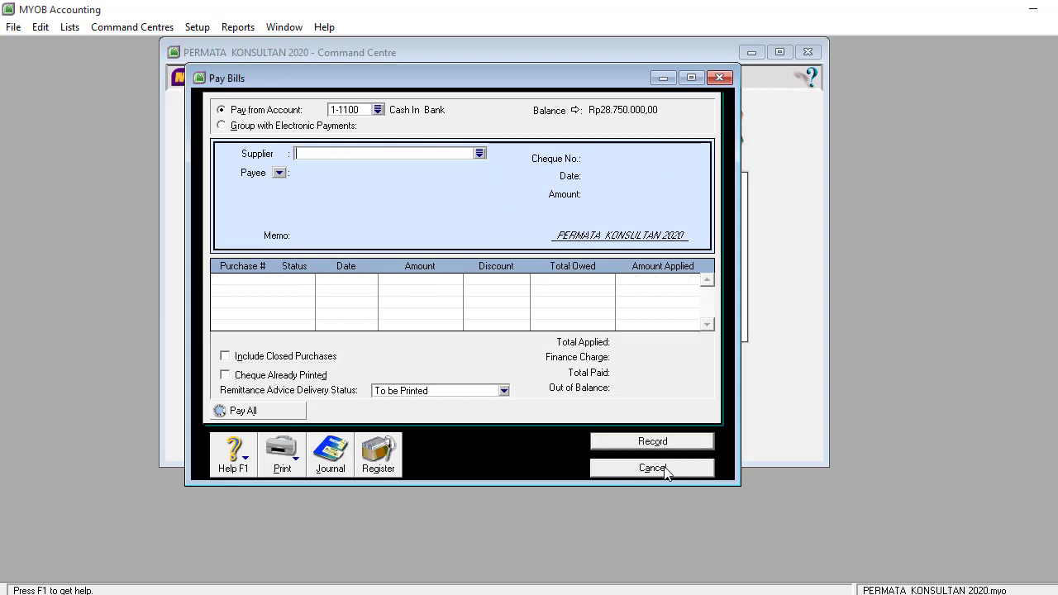
pyautogui.click(652, 468)
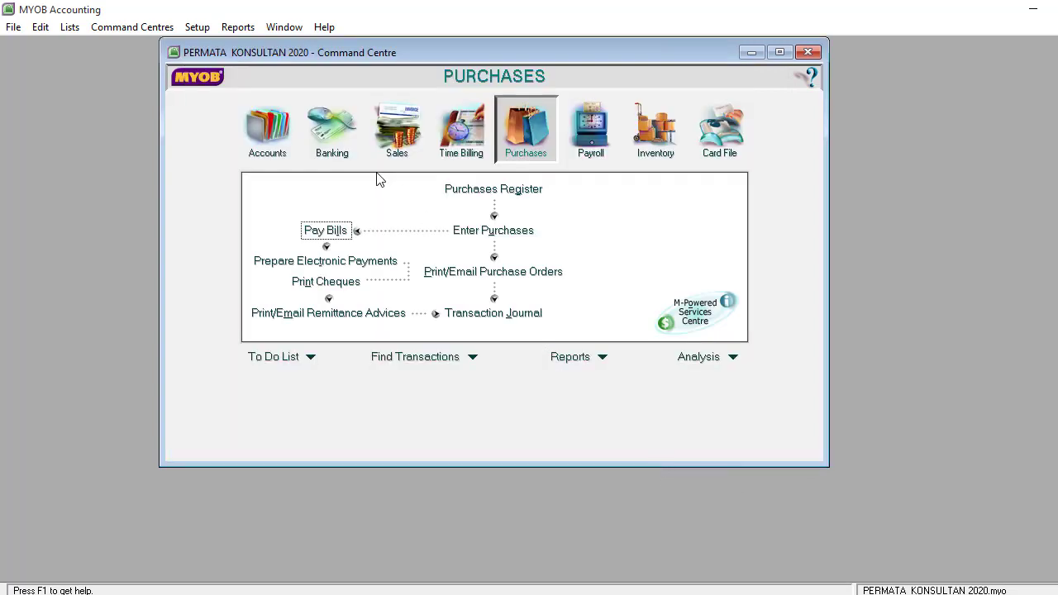
# Show the transaction journal for 01/01/2011 to 31/12/2011 in a maximized window.
pyautogui.click(274, 143)
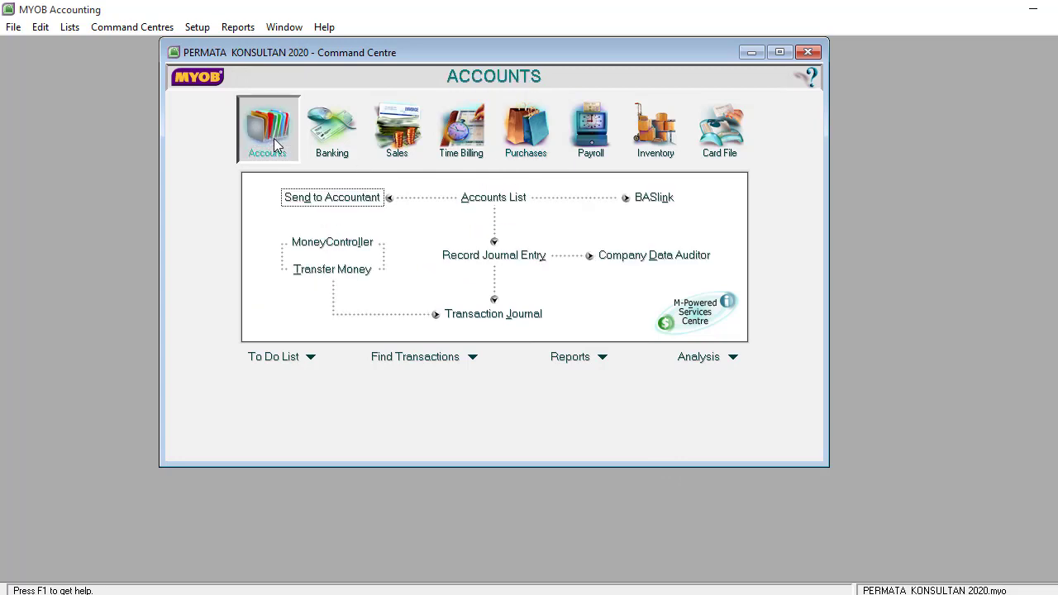
pyautogui.click(520, 320)
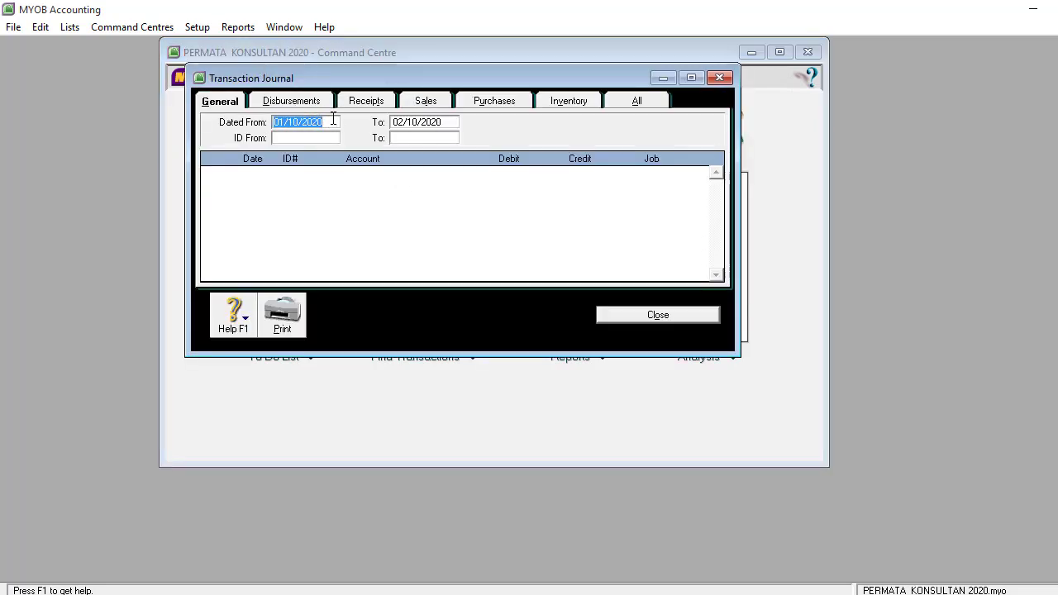
pyautogui.write('01/01/')
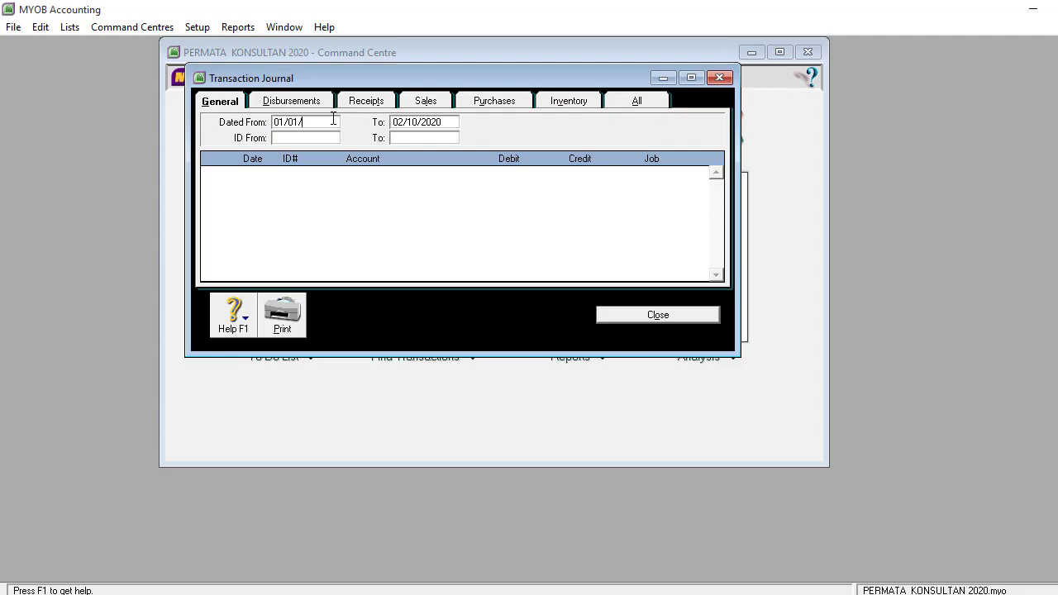
pyautogui.write('2011')
pyautogui.press('Tab')
pyautogui.write('31')
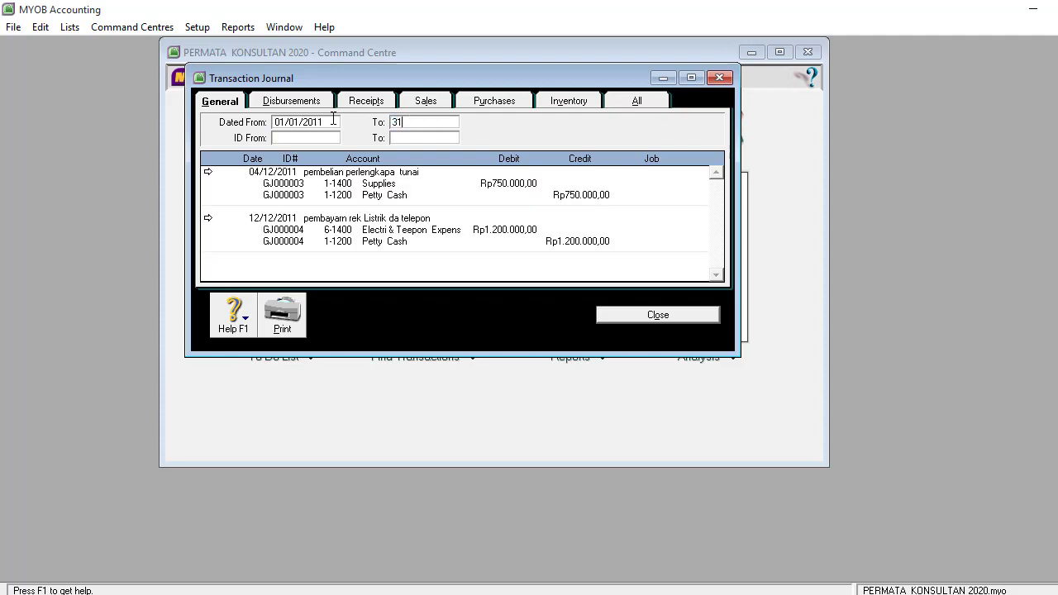
pyautogui.write('/12/2011')
pyautogui.click(691, 78)
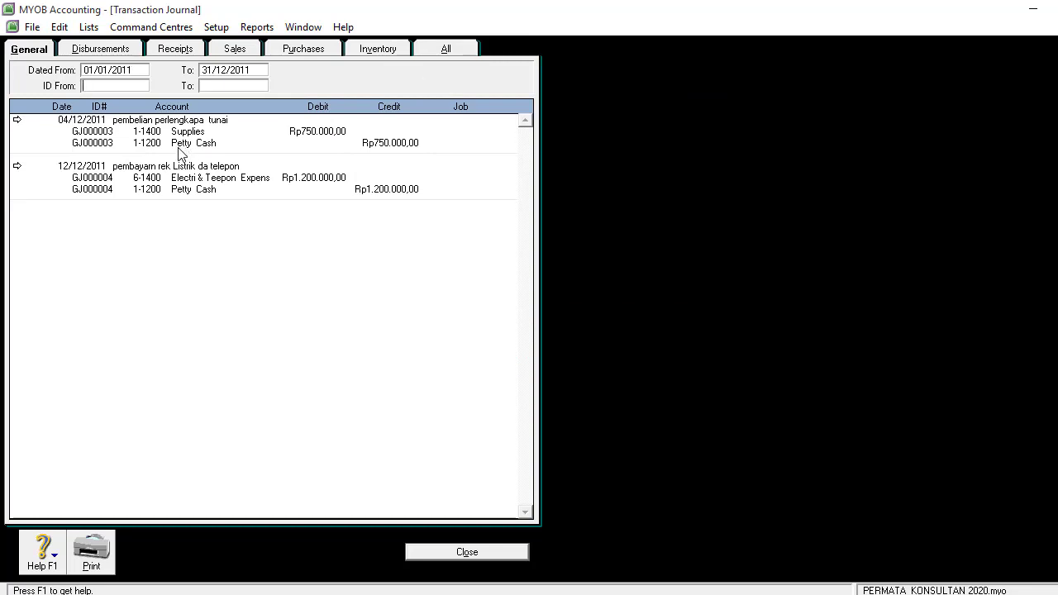
# Review the journal's disbursements, receipts, sales, purchases, inventory and all transactions, and close it.
pyautogui.click(103, 49)
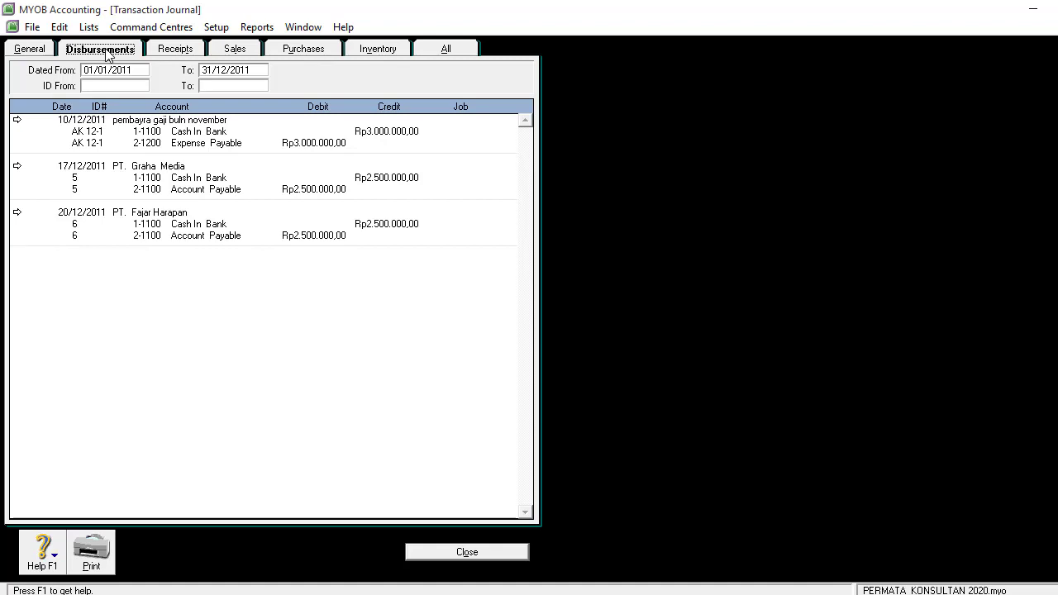
pyautogui.click(166, 52)
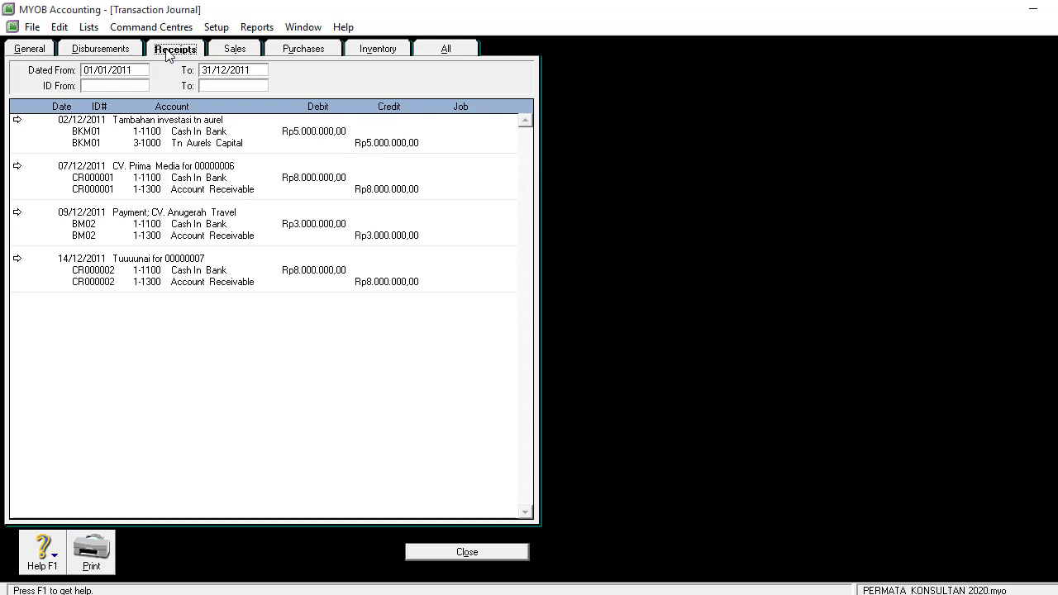
pyautogui.click(230, 51)
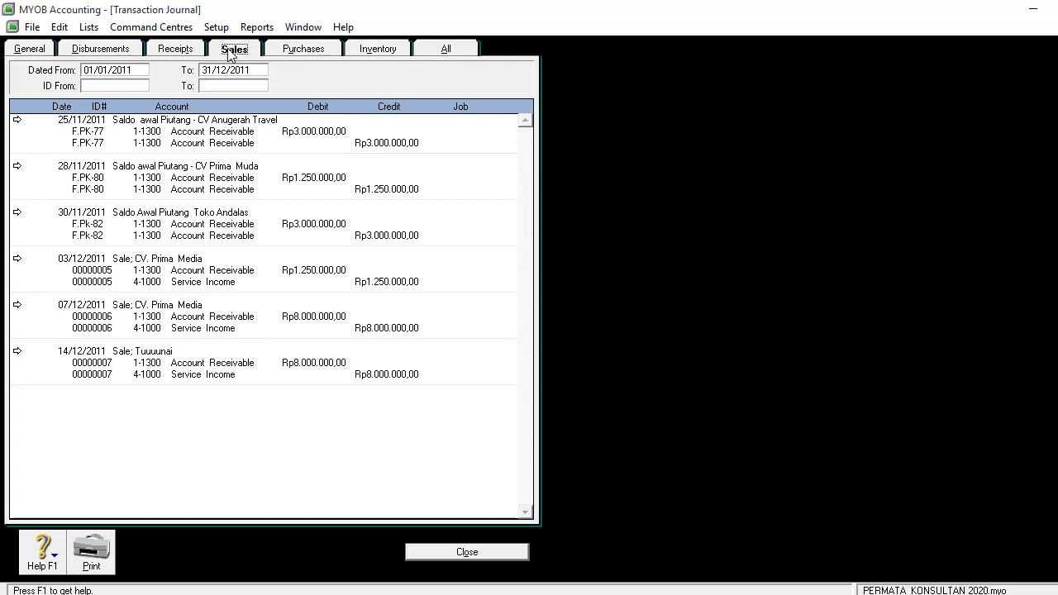
pyautogui.click(291, 52)
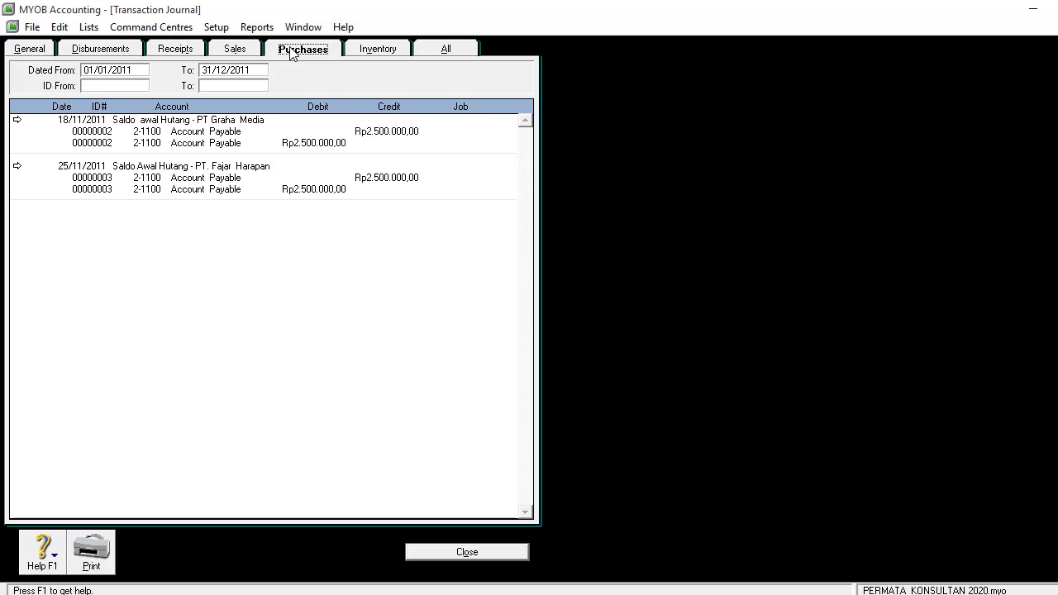
pyautogui.click(367, 53)
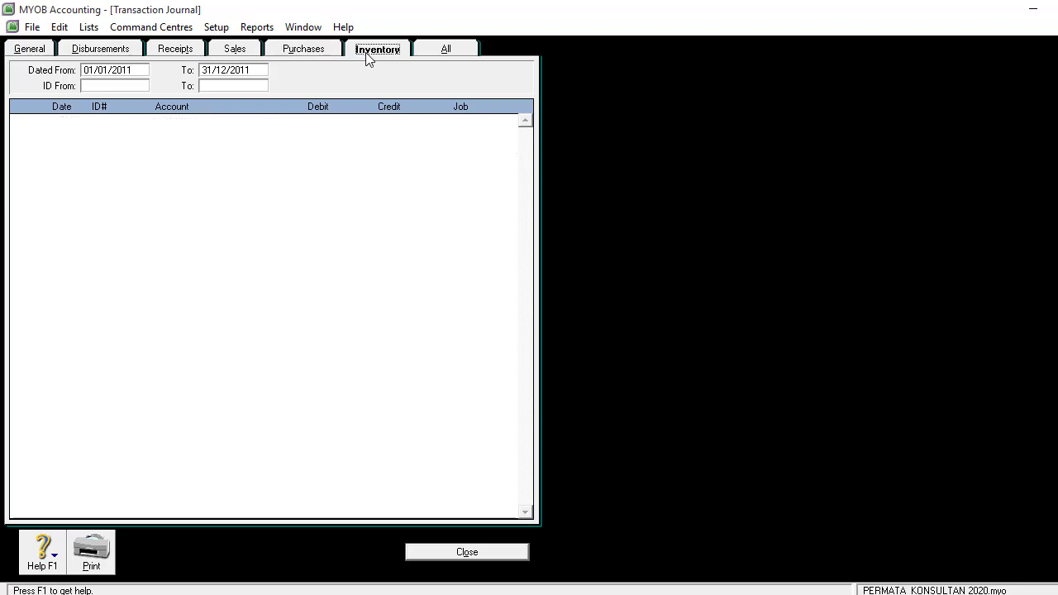
pyautogui.click(447, 49)
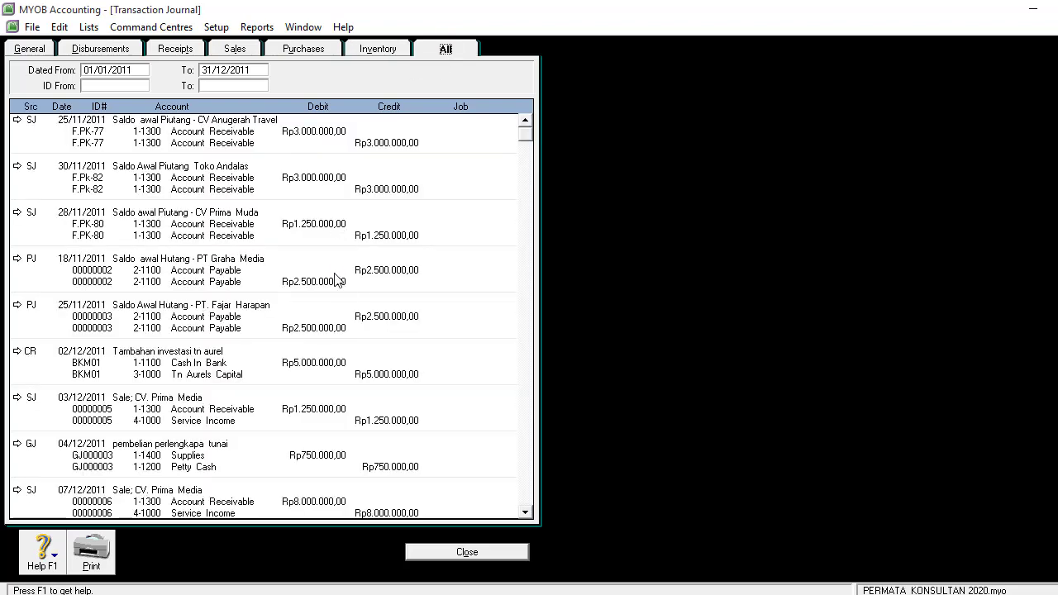
pyautogui.click(440, 554)
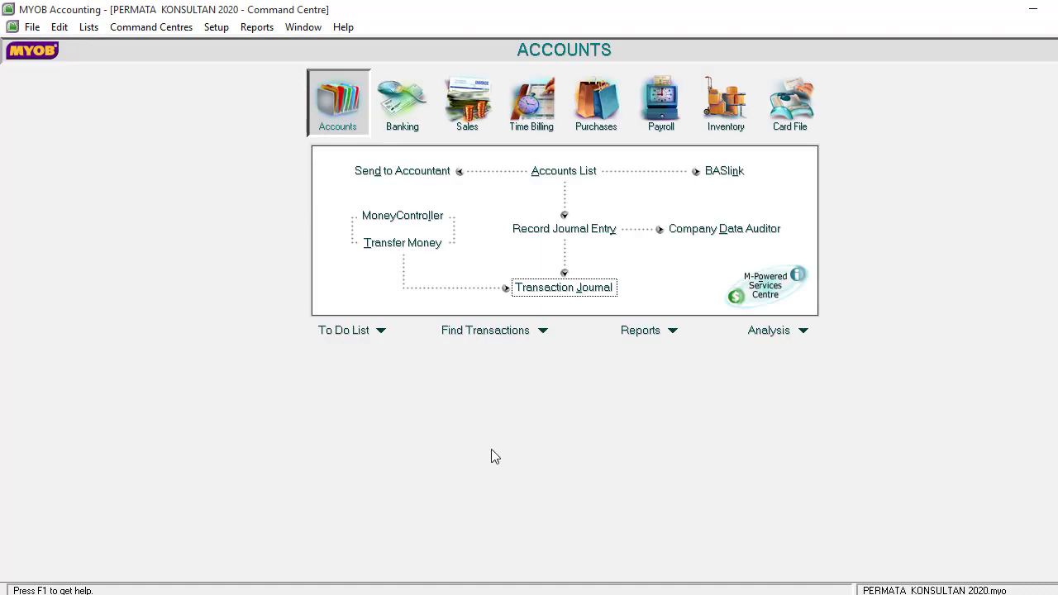